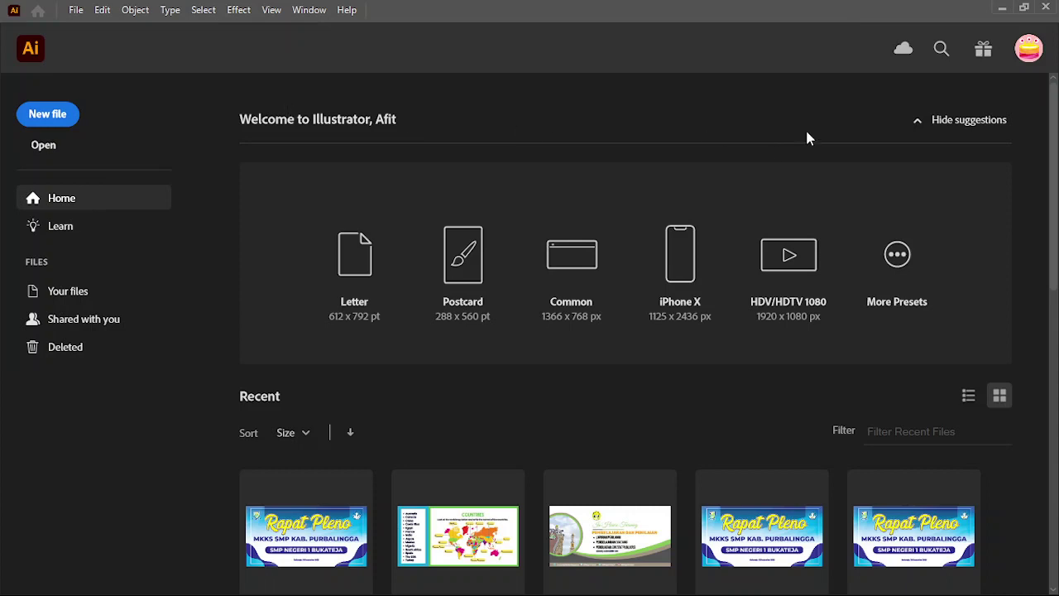
Step: Create a new portrait A4 document in CMYK colour with one artboard
{"action": "left_click", "coordinate": [900, 263]}
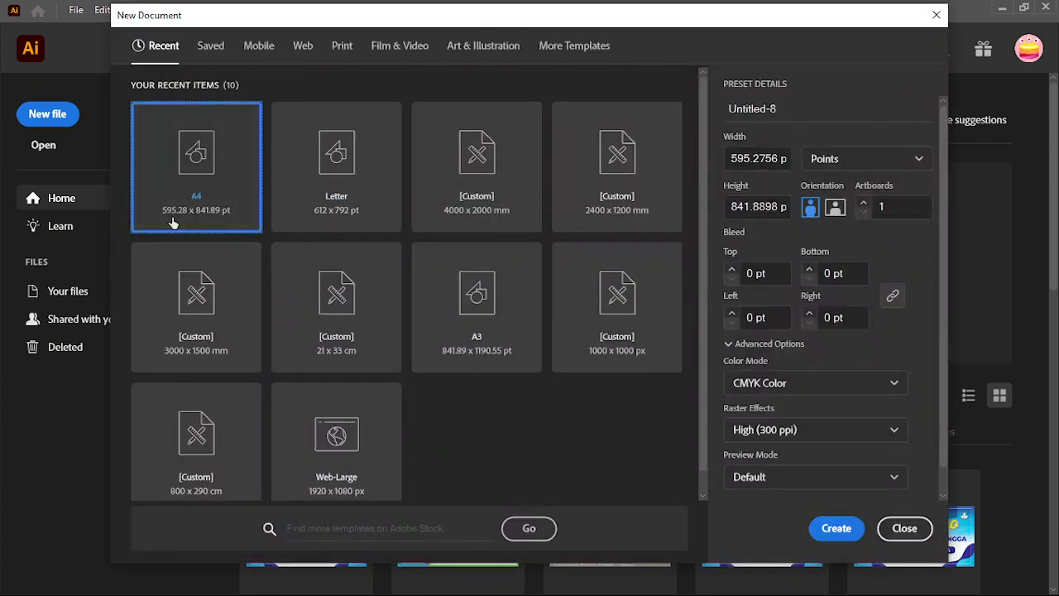
{"action": "left_click", "coordinate": [837, 530]}
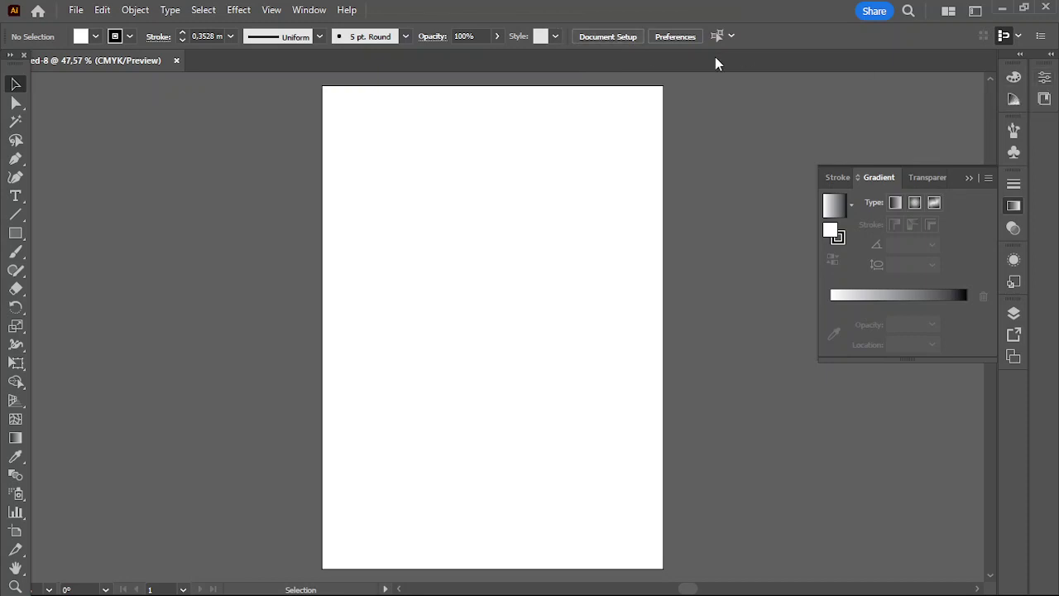
{"action": "left_click", "coordinate": [913, 158]}
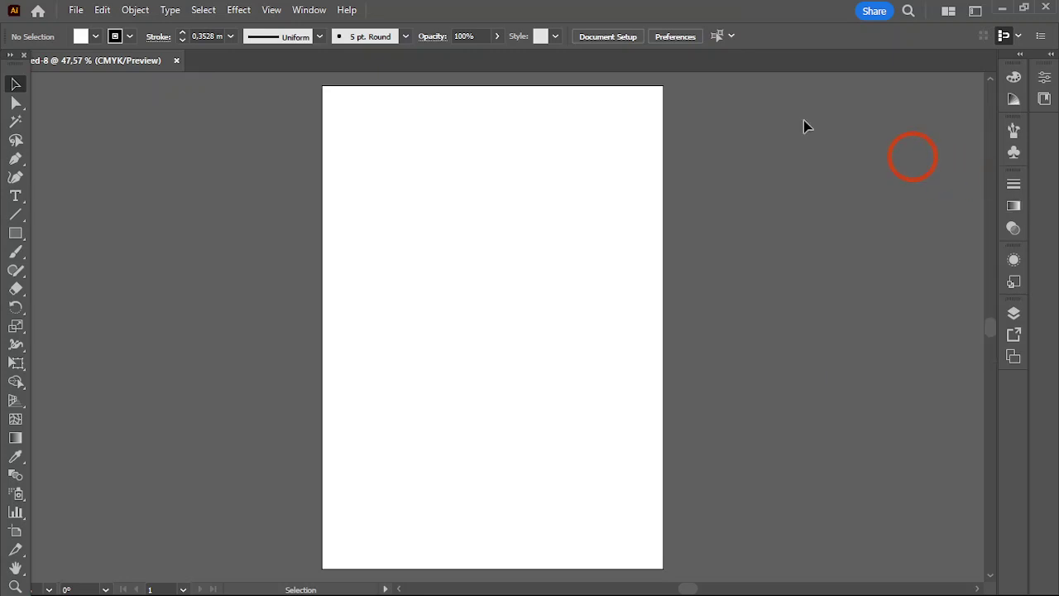
Step: Set the document's units to millimeters
{"action": "left_click", "coordinate": [594, 38]}
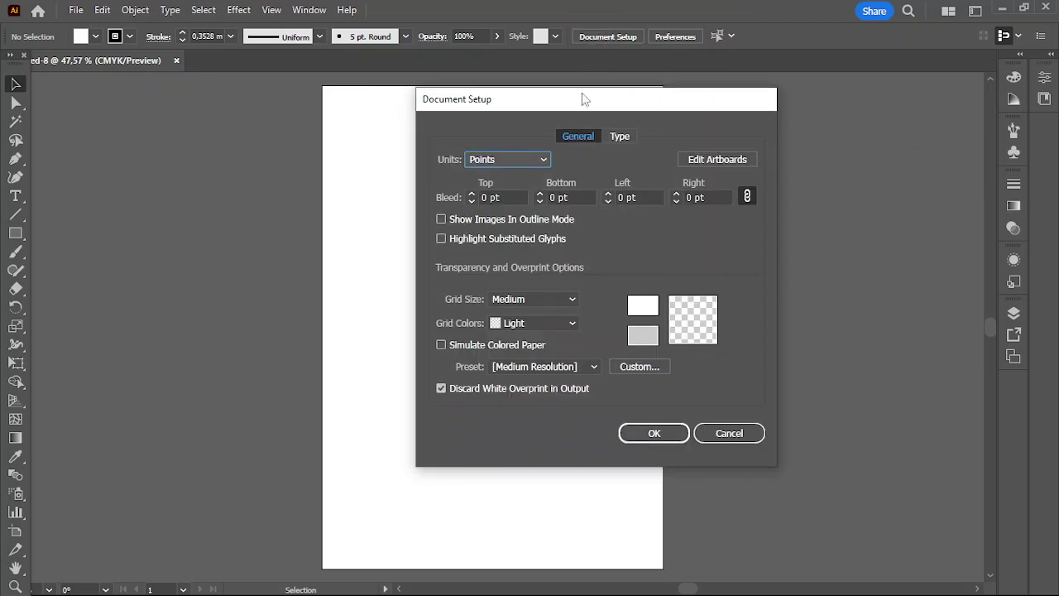
{"action": "left_click_drag", "start_coordinate": [582, 100], "coordinate": [491, 133]}
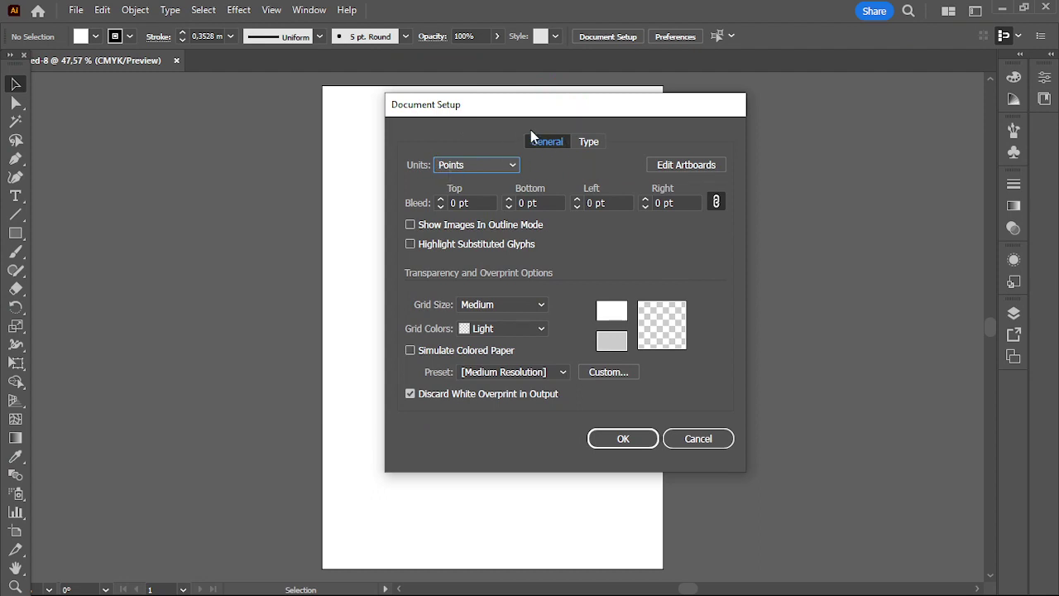
{"action": "left_click", "coordinate": [483, 169]}
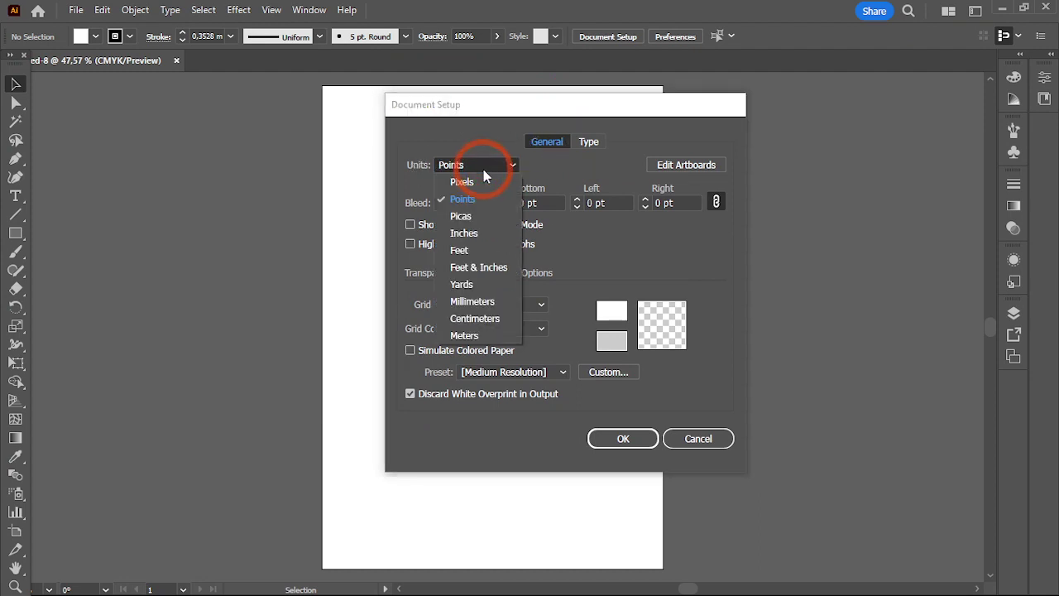
{"action": "left_click", "coordinate": [473, 302]}
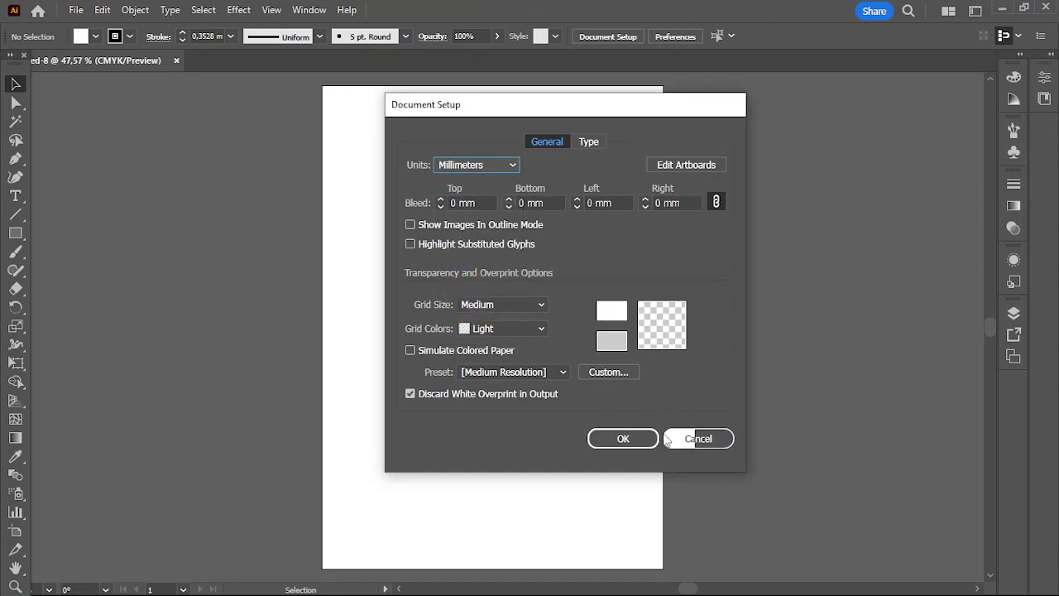
{"action": "left_click", "coordinate": [627, 441]}
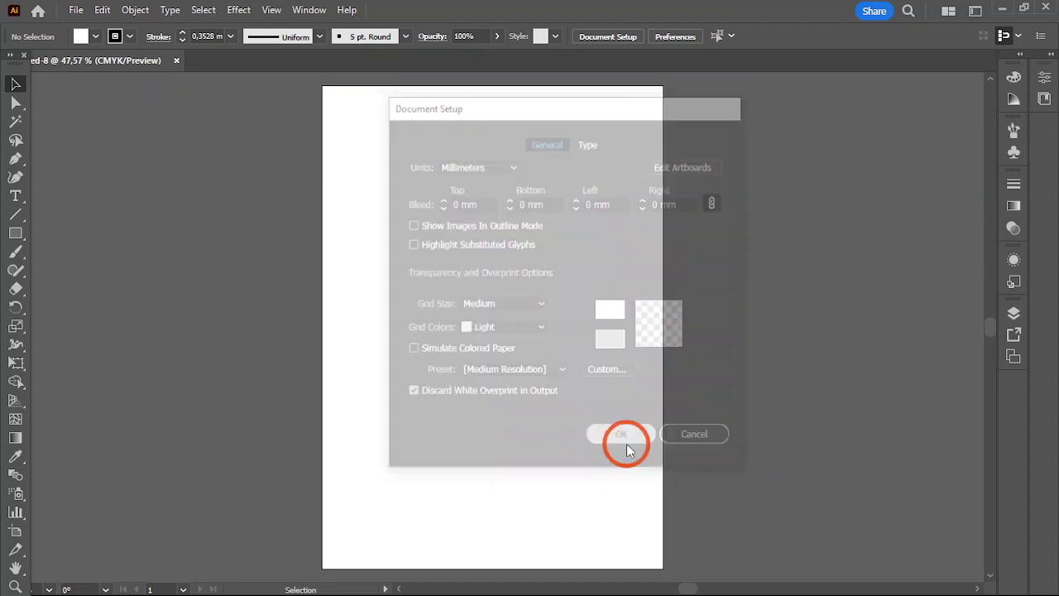
{"action": "left_click", "coordinate": [1044, 79]}
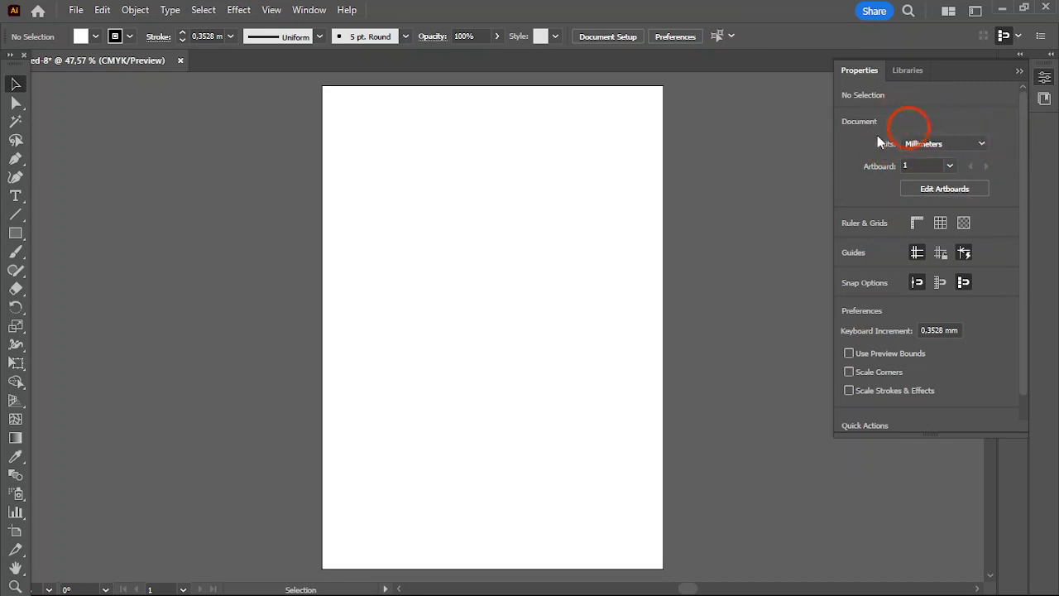
{"action": "left_click", "coordinate": [1045, 78]}
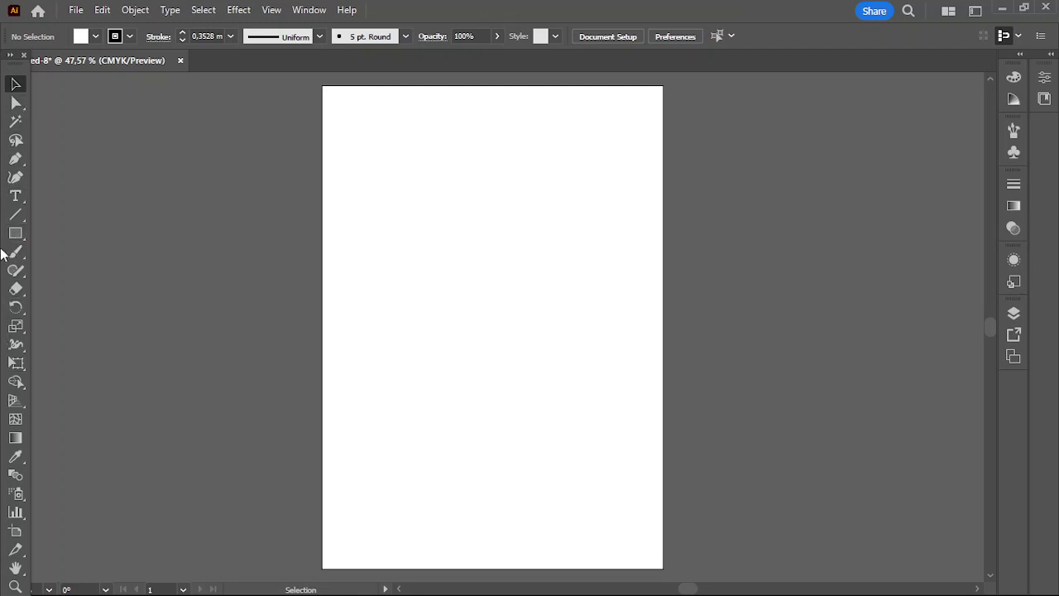
{"action": "left_click", "coordinate": [16, 238]}
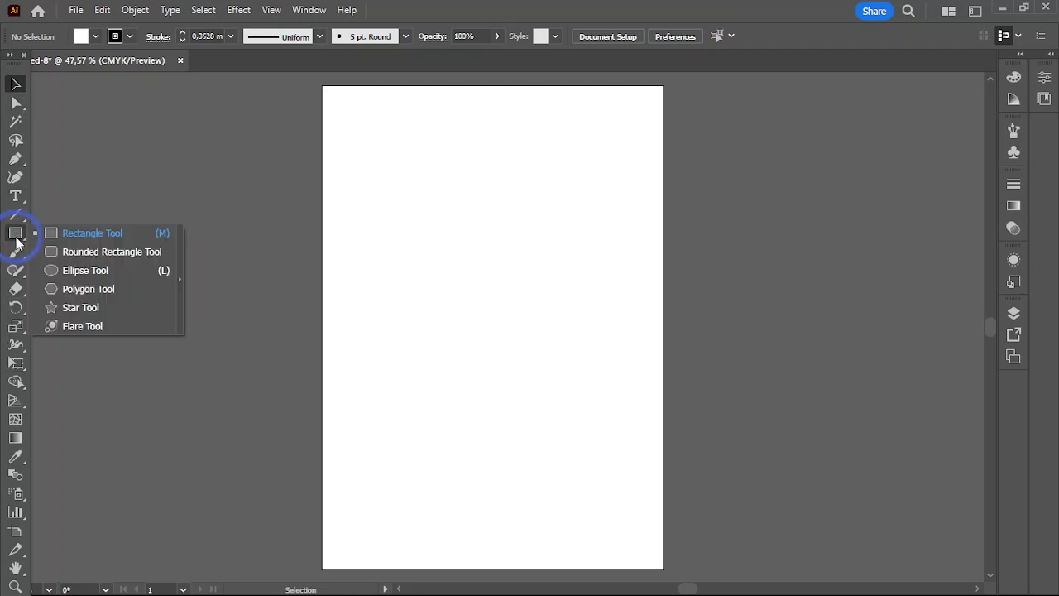
{"action": "left_click", "coordinate": [105, 241]}
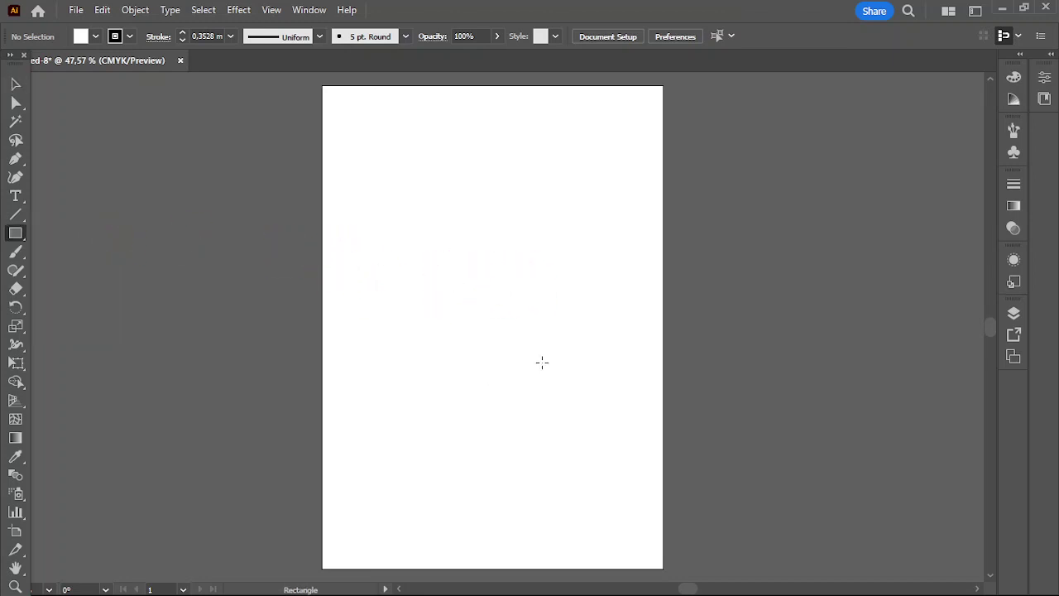
Step: Add the four-line text "Membuat Label / Dengan Rectangle Tool / dan Type Tool / pada Adobe Illustrator" on the page
{"action": "left_click", "coordinate": [15, 195]}
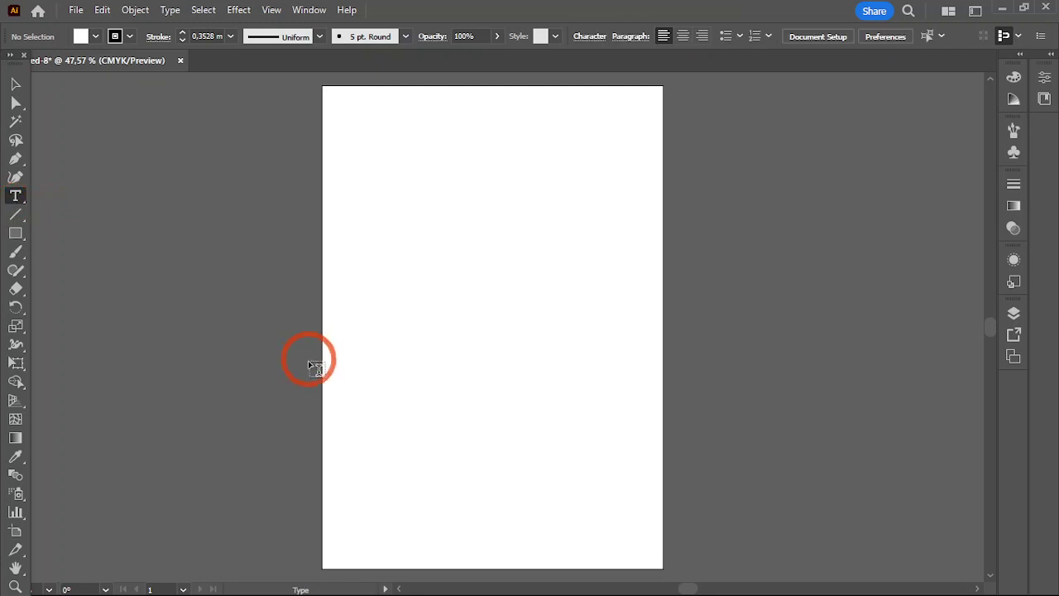
{"action": "left_click", "coordinate": [363, 364]}
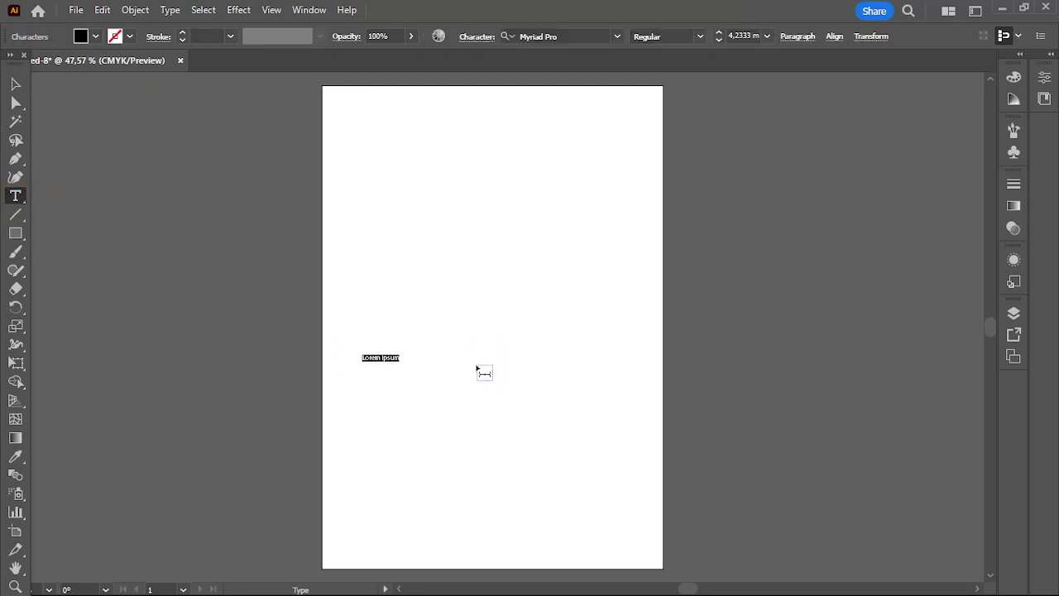
{"action": "type", "text": "Me"}
{"action": "type", "text": "n"}
{"action": "type", "text": "buat"}
{"action": "type", "text": " Label"}
{"action": "type", "text": "Dengan Rect"}
{"action": "type", "text": "angle To"}
{"action": "type", "text": "dan T"}
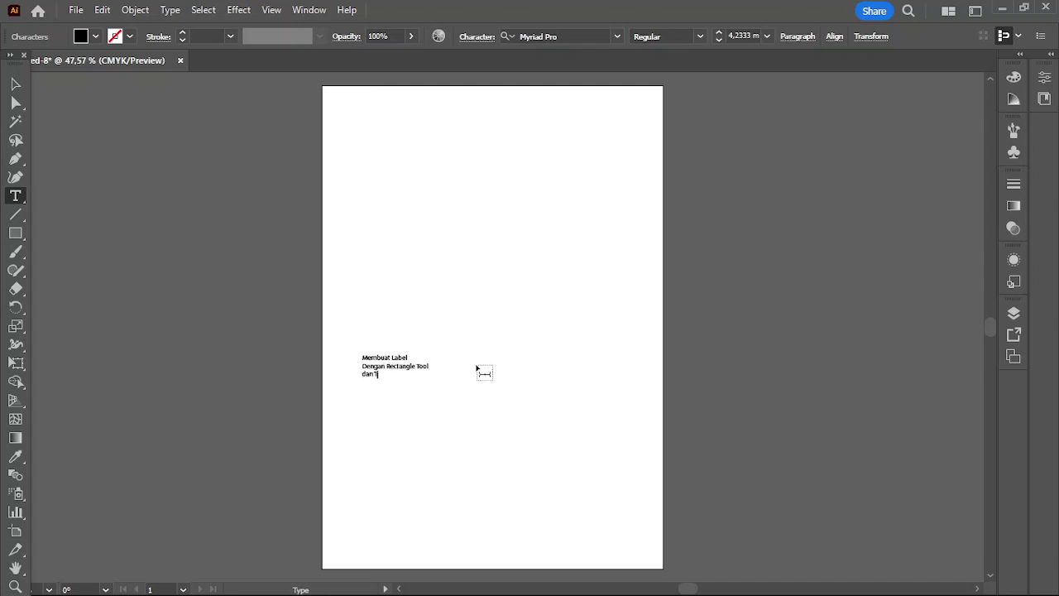
{"action": "type", "text": "ype Too"}
{"action": "type", "text": "pada Adobe I"}
{"action": "key", "text": "BackSpace"}
{"action": "type", "text": "Illustrator"}
{"action": "left_click", "coordinate": [15, 84]}
Step: Set the text's font to Montserrat ExtraBold Italic
{"action": "left_click", "coordinate": [624, 40]}
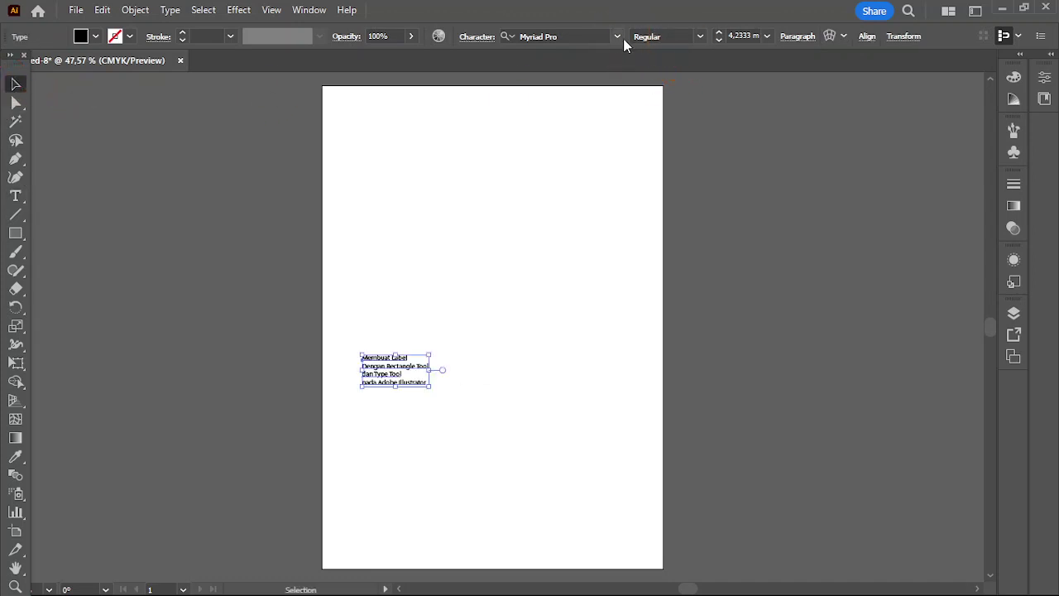
{"action": "left_click", "coordinate": [617, 37]}
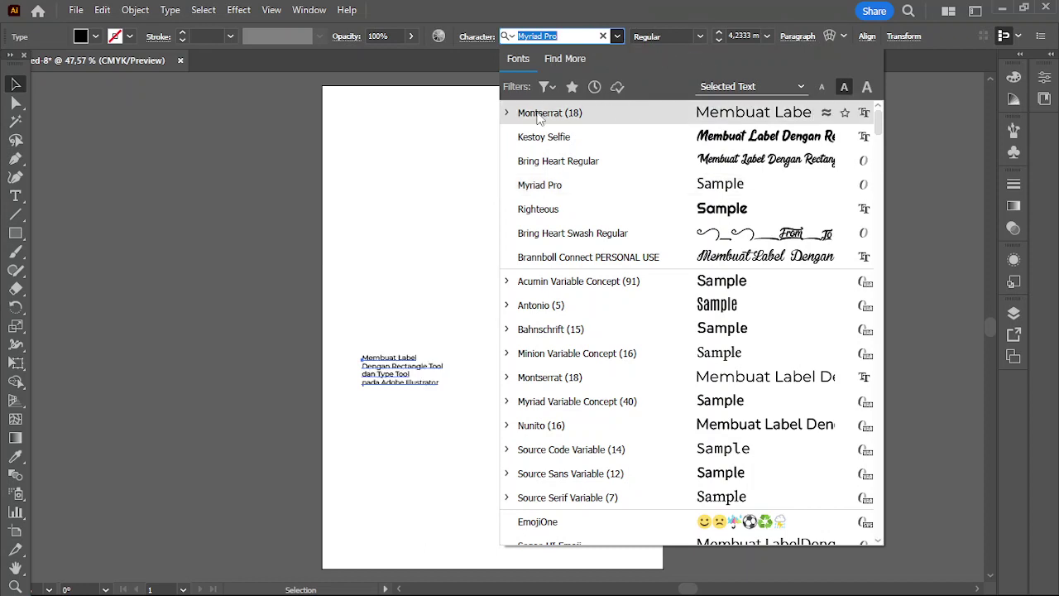
{"action": "left_click", "coordinate": [508, 113]}
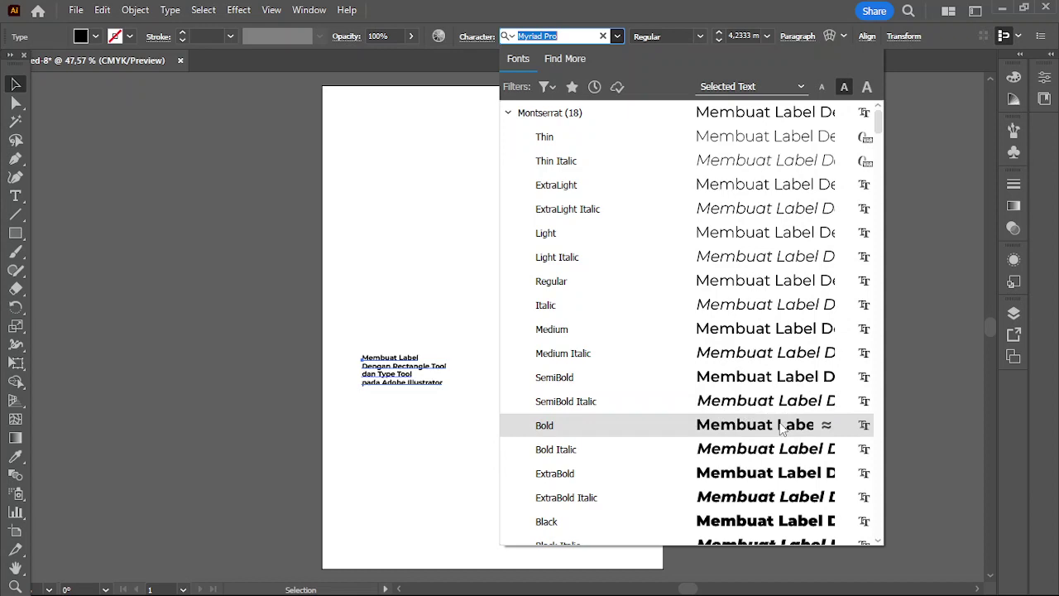
{"action": "left_click", "coordinate": [579, 497]}
{"action": "left_click", "coordinate": [636, 391]}
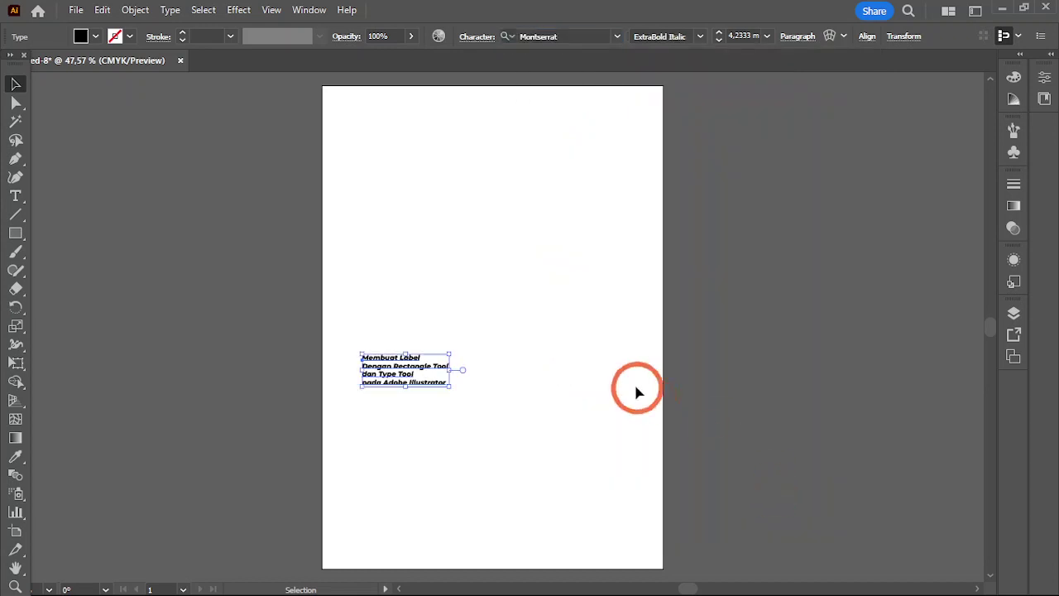
Step: Enlarge the text to a font size of about 14.55 mm and move it to the lower part of the page
{"action": "left_click", "coordinate": [429, 358]}
{"action": "left_click_drag", "start_coordinate": [450, 356], "coordinate": [615, 251]}
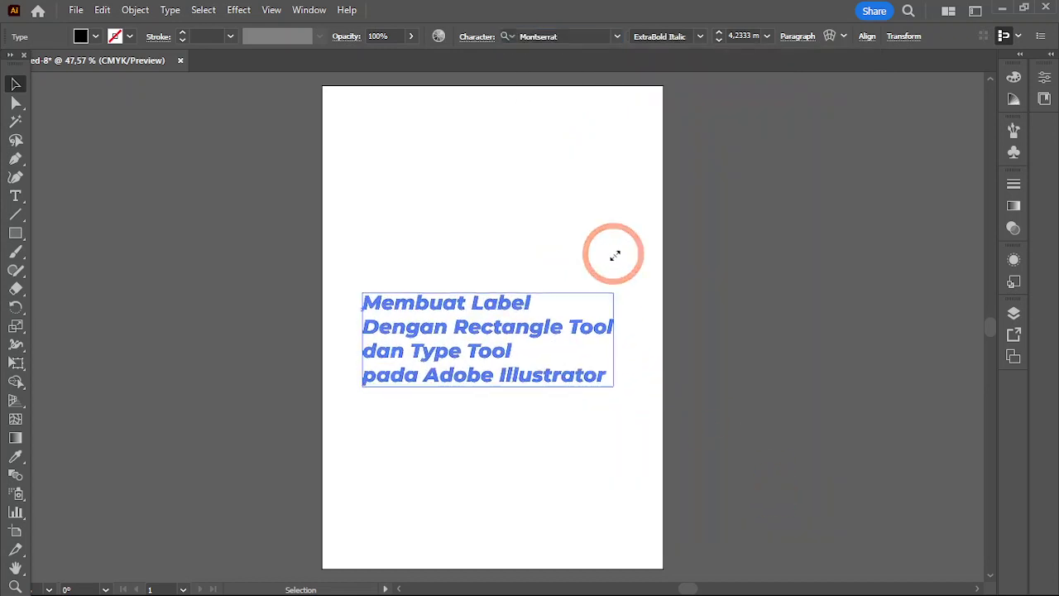
{"action": "left_click_drag", "start_coordinate": [558, 334], "coordinate": [530, 470]}
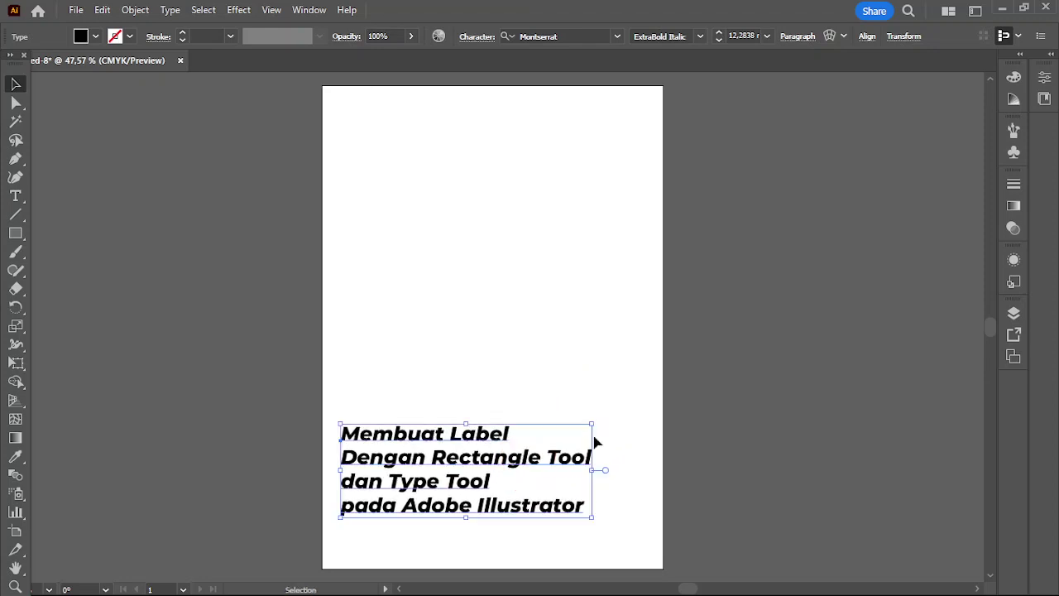
{"action": "left_click_drag", "start_coordinate": [593, 423], "coordinate": [645, 377]}
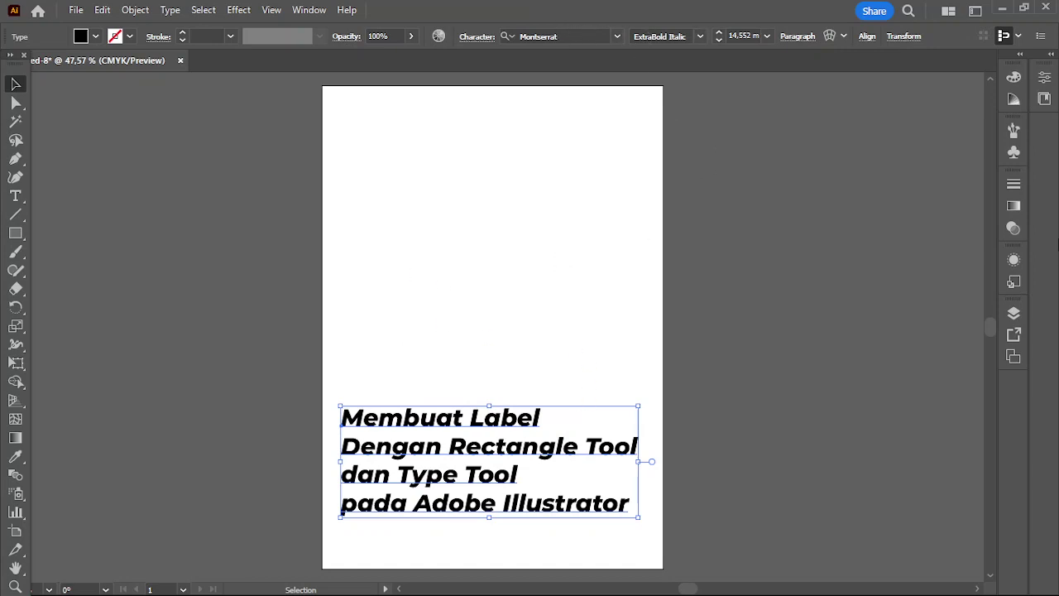
Step: Colour the text blue-violet from the colour spectrum and nudge it slightly toward the page's left edge
{"action": "left_click", "coordinate": [1014, 77]}
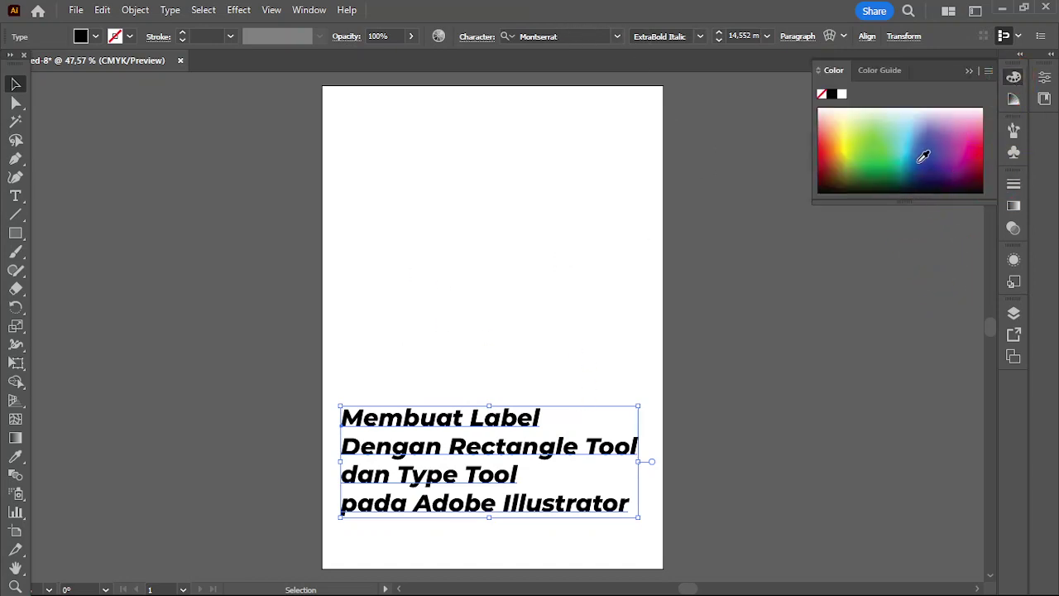
{"action": "left_click", "coordinate": [919, 153]}
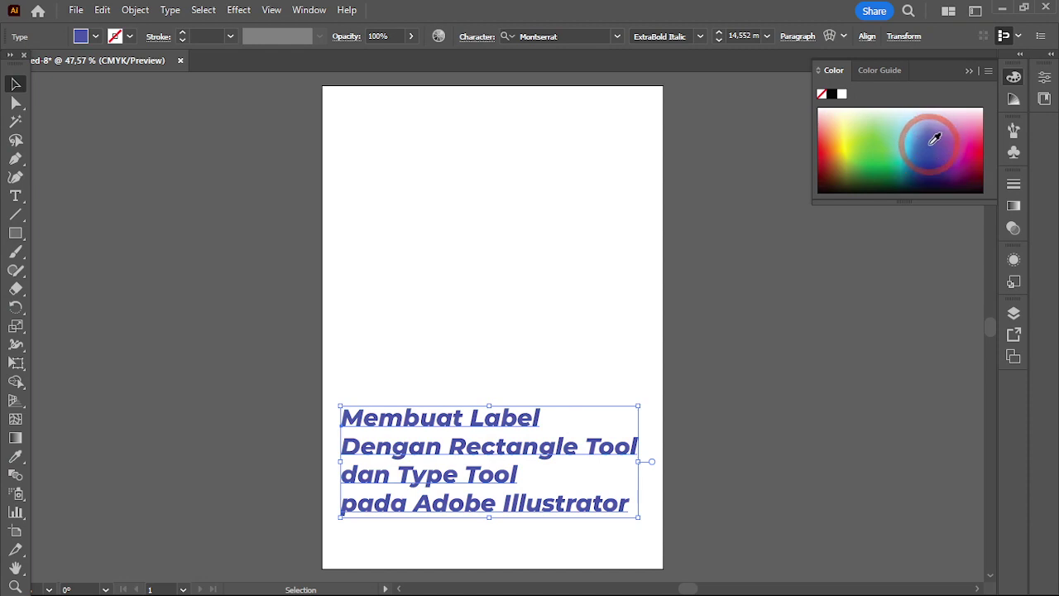
{"action": "left_click", "coordinate": [929, 158]}
{"action": "mouse_move", "coordinate": [916, 150]}
{"action": "left_mouse_down"}
{"action": "mouse_move", "coordinate": [939, 147]}
{"action": "mouse_move", "coordinate": [941, 135]}
{"action": "mouse_move", "coordinate": [941, 161]}
{"action": "mouse_move", "coordinate": [951, 154]}
{"action": "mouse_move", "coordinate": [936, 151]}
{"action": "left_mouse_up"}
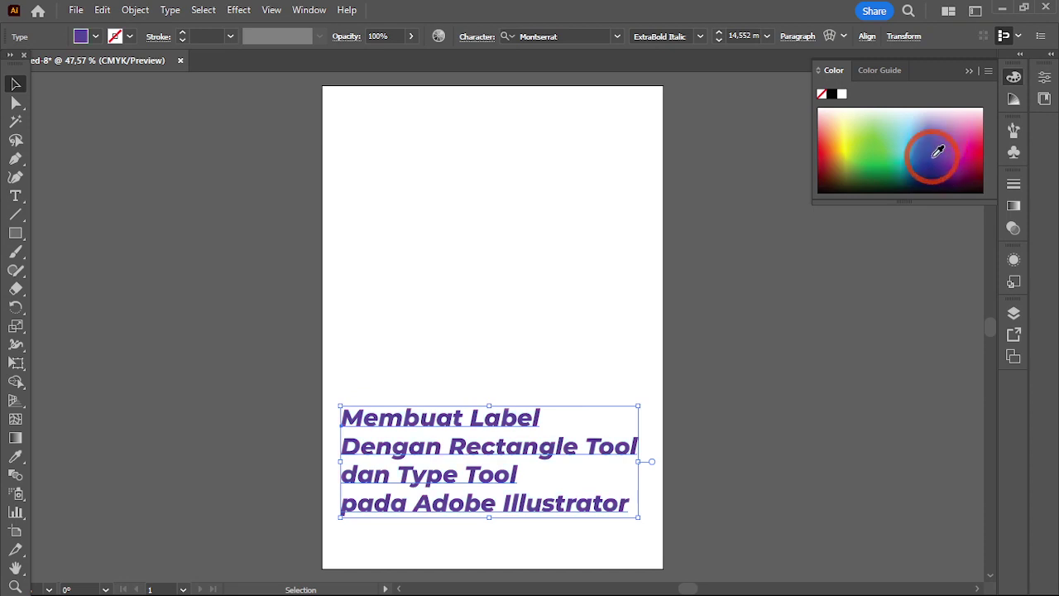
{"action": "left_click", "coordinate": [90, 109]}
{"action": "left_click", "coordinate": [426, 427]}
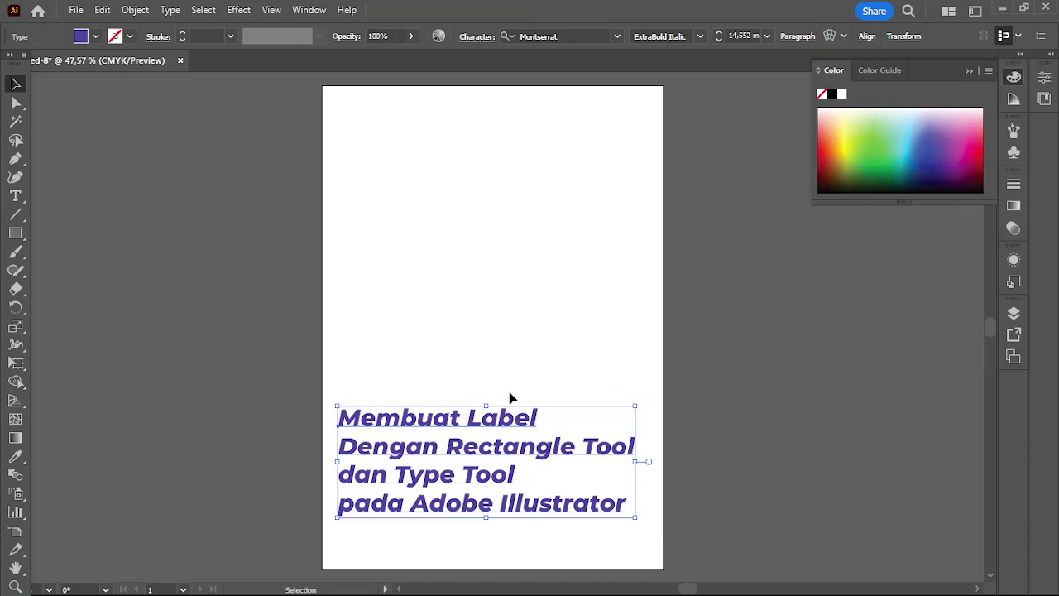
Step: Draw a blue-violet rectangle about 115 × 68 mm on the page above the text
{"action": "left_click", "coordinate": [16, 235]}
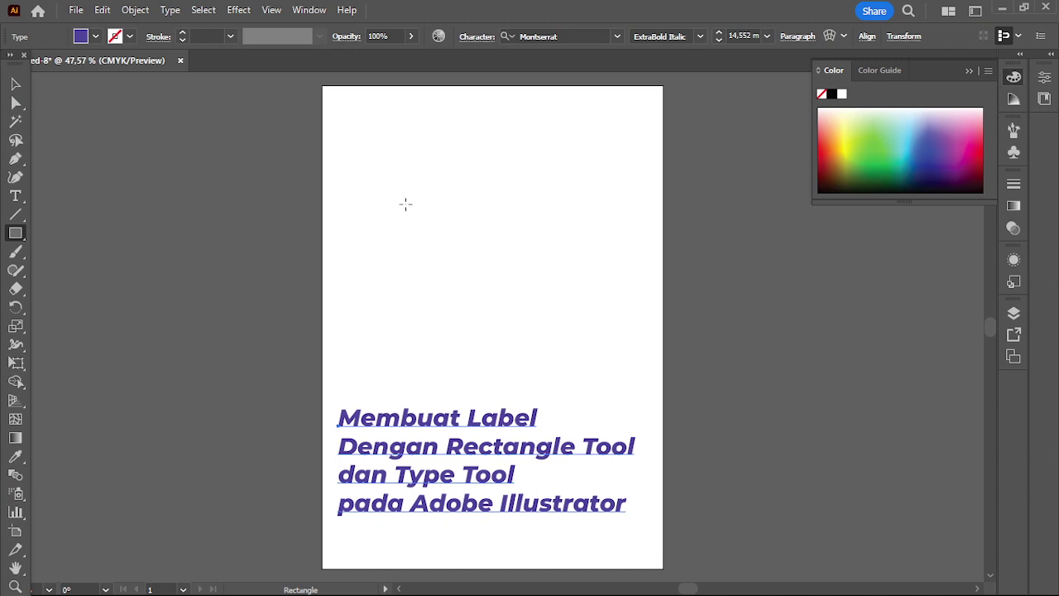
{"action": "left_click_drag", "start_coordinate": [405, 205], "coordinate": [592, 314]}
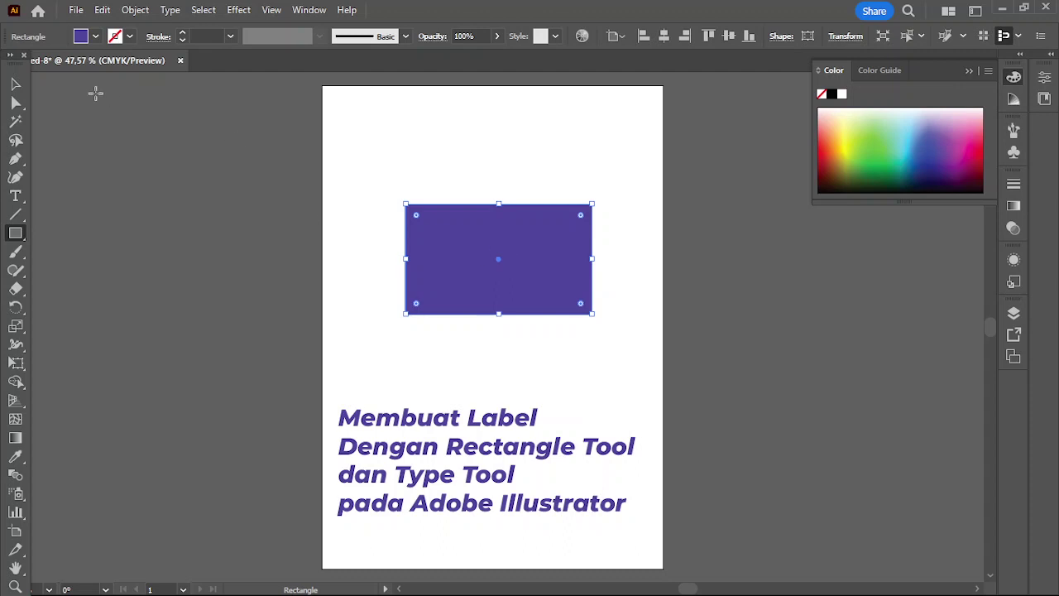
{"action": "left_click", "coordinate": [14, 85]}
Step: Move the rectangle to about X 103 mm, Y 99 mm, near the horizontal centre of the page above the text
{"action": "left_click", "coordinate": [410, 226]}
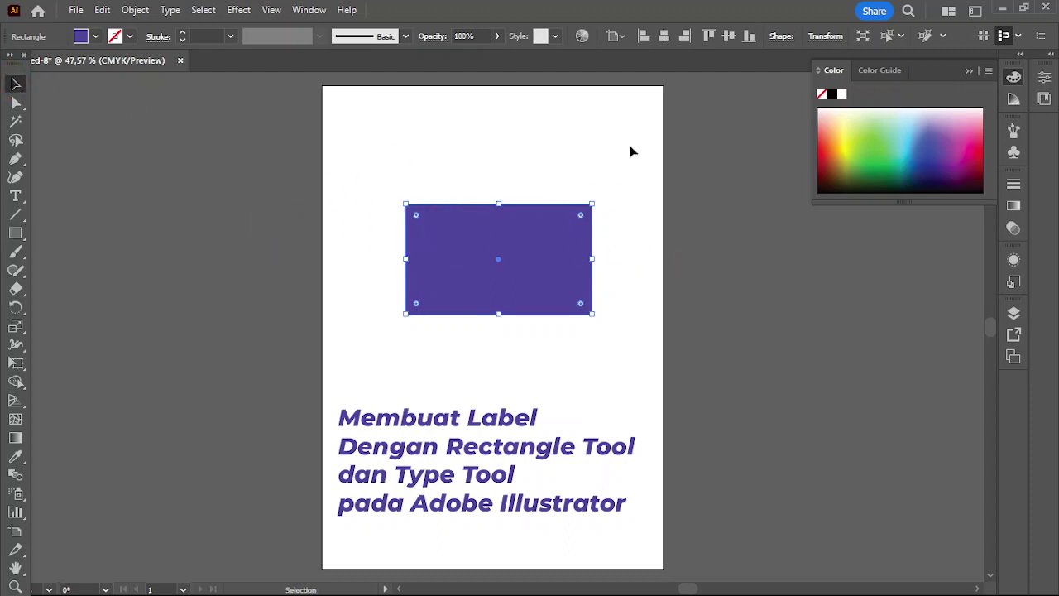
{"action": "left_click", "coordinate": [560, 190]}
{"action": "left_click", "coordinate": [559, 271]}
{"action": "left_click_drag", "start_coordinate": [562, 248], "coordinate": [553, 217]}
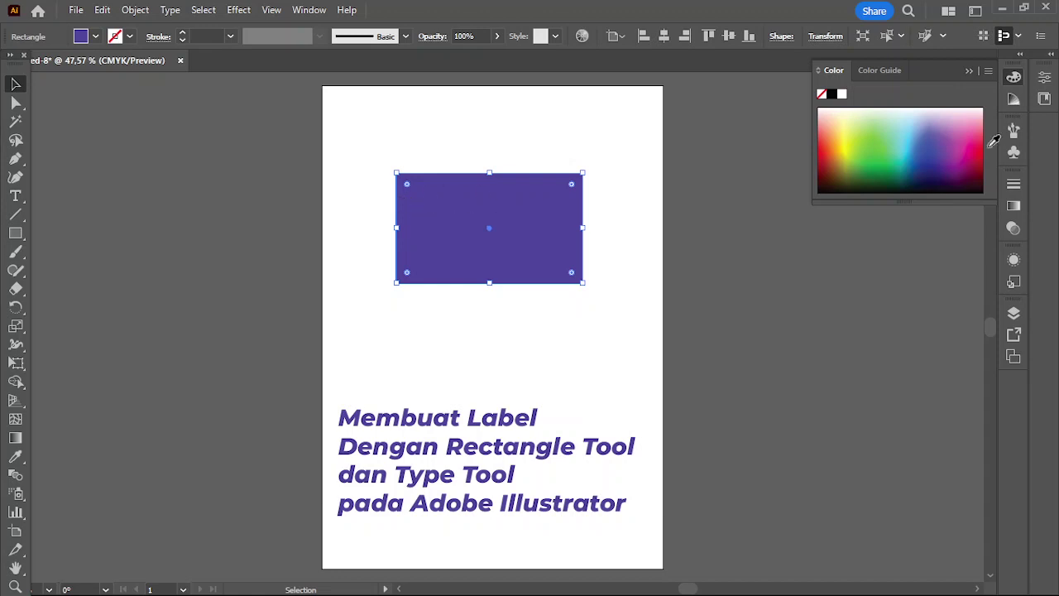
{"action": "left_click", "coordinate": [534, 232]}
{"action": "left_click_drag", "start_coordinate": [509, 203], "coordinate": [508, 221]}
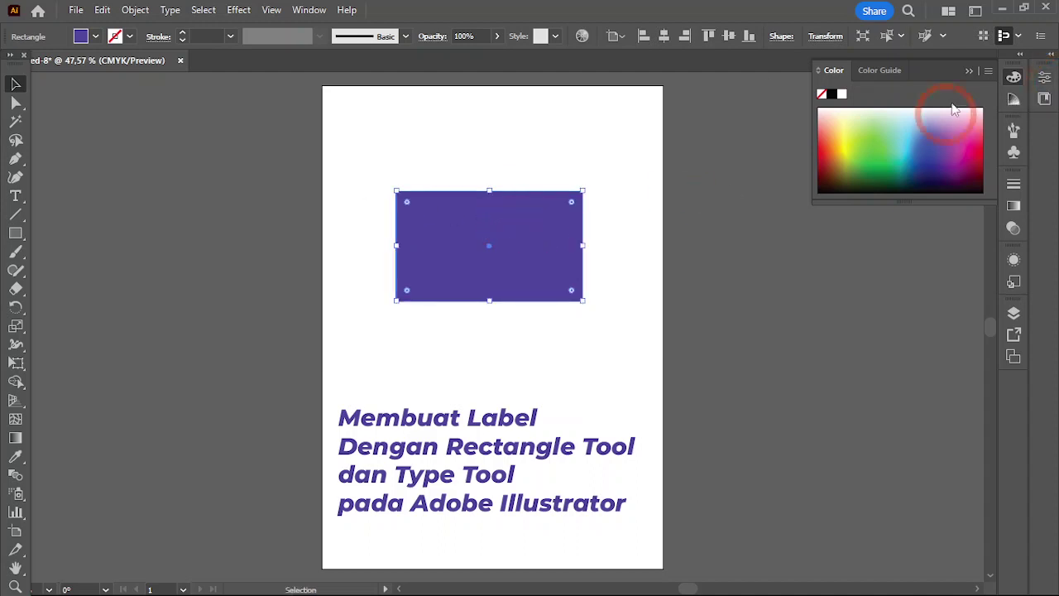
{"action": "left_click", "coordinate": [410, 263]}
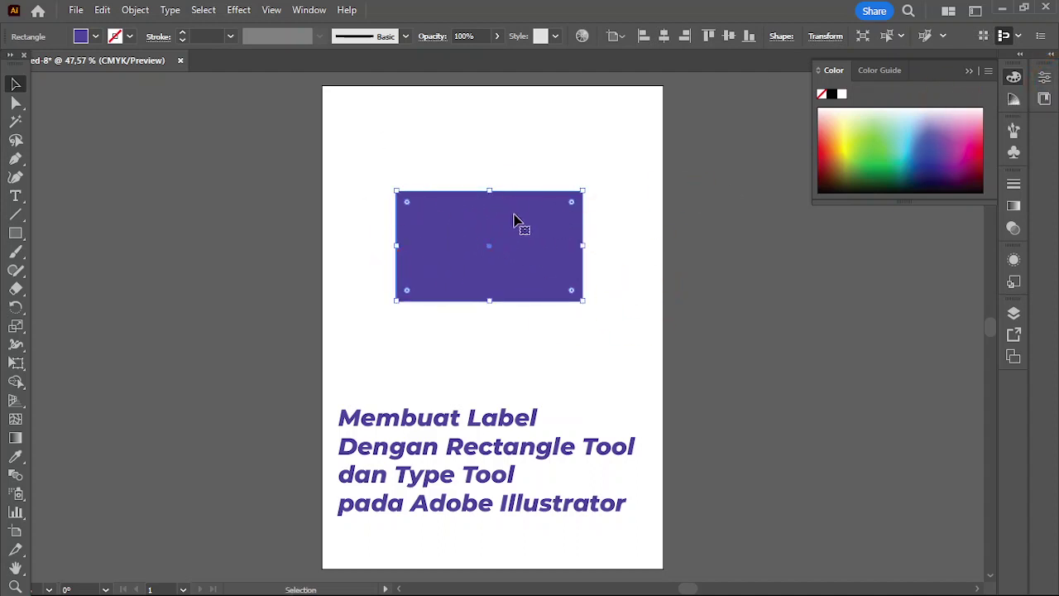
Step: Unlink the rectangle's width and height, and set its size to 90 mm wide by 50 mm high
{"action": "left_click", "coordinate": [1044, 77]}
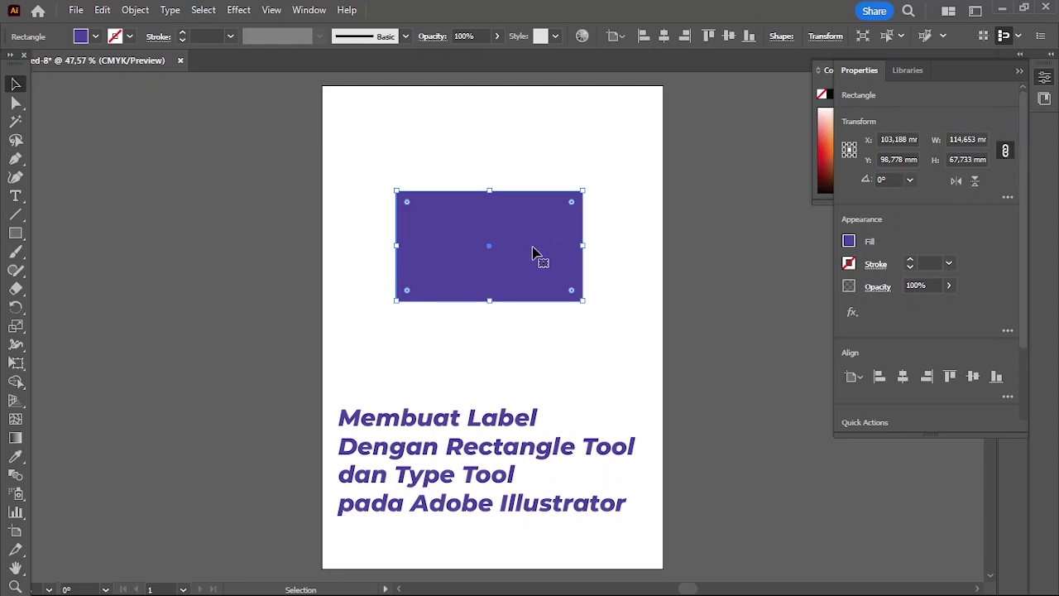
{"action": "left_click", "coordinate": [1006, 151]}
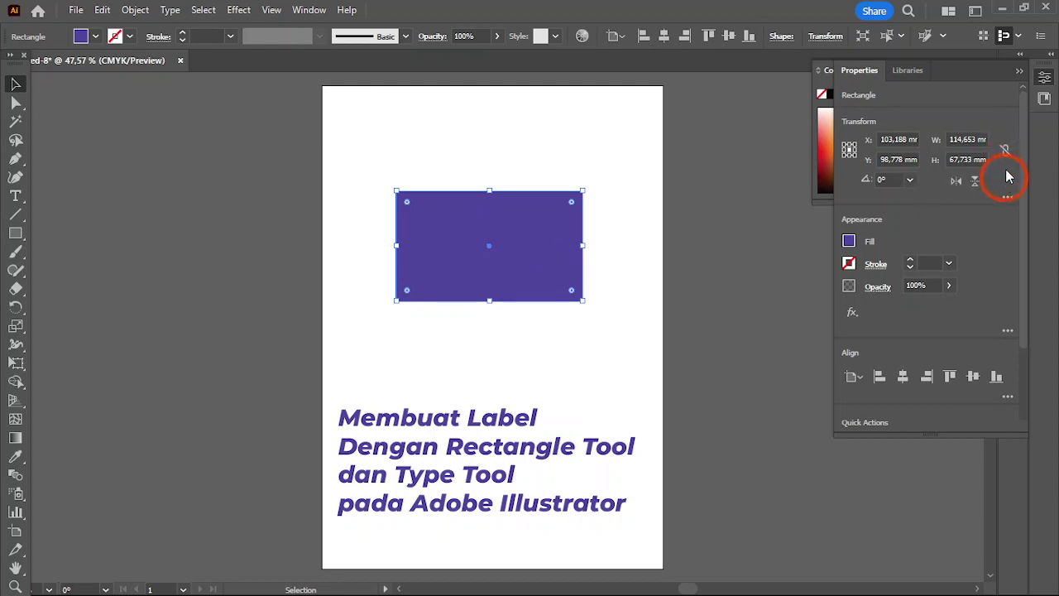
{"action": "left_click", "coordinate": [966, 139]}
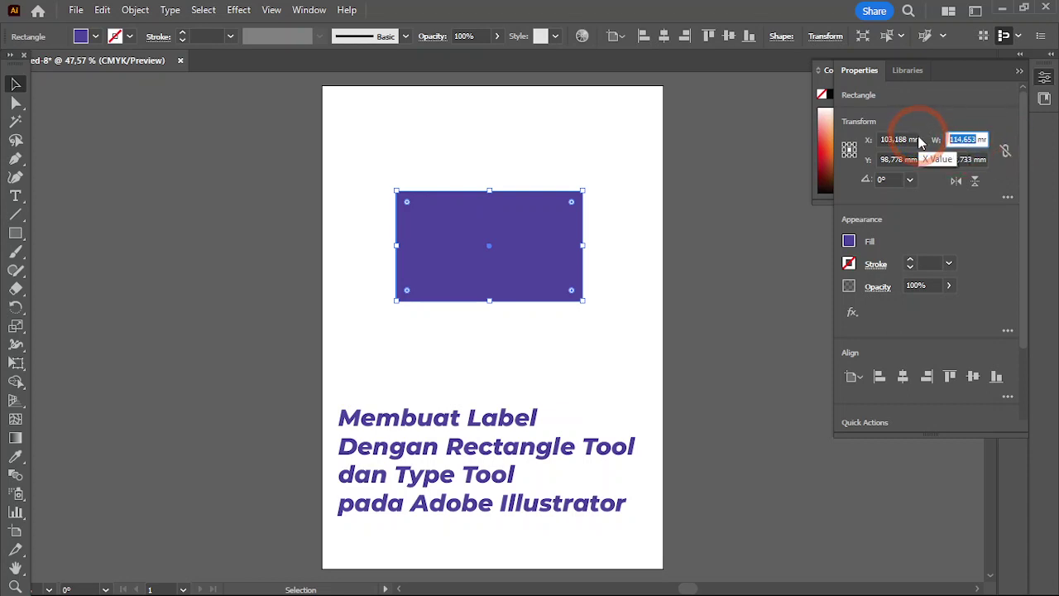
{"action": "type", "text": "90"}
{"action": "left_click", "coordinate": [968, 159]}
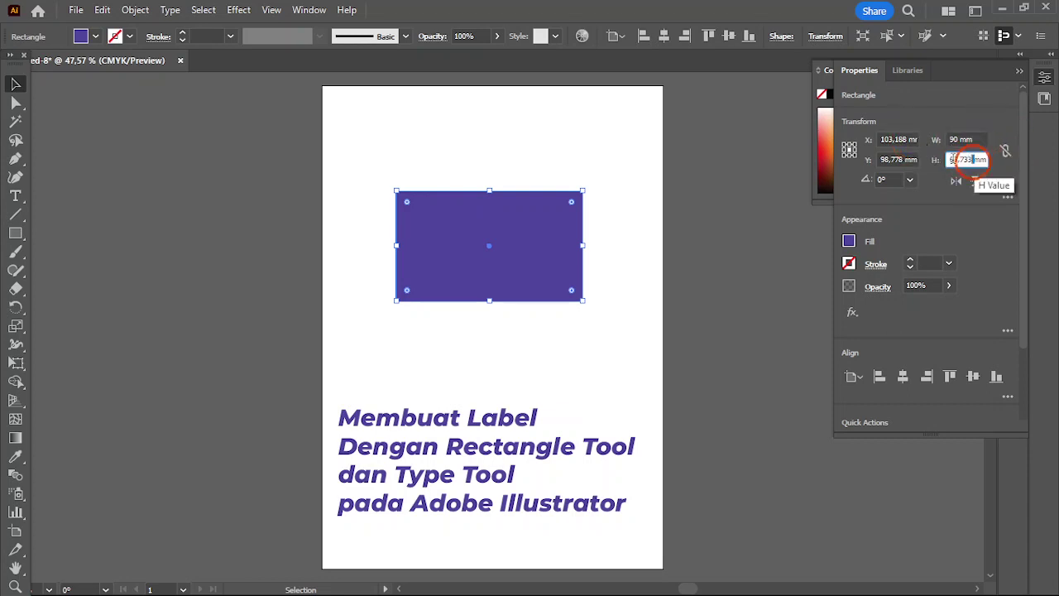
{"action": "type", "text": "50"}
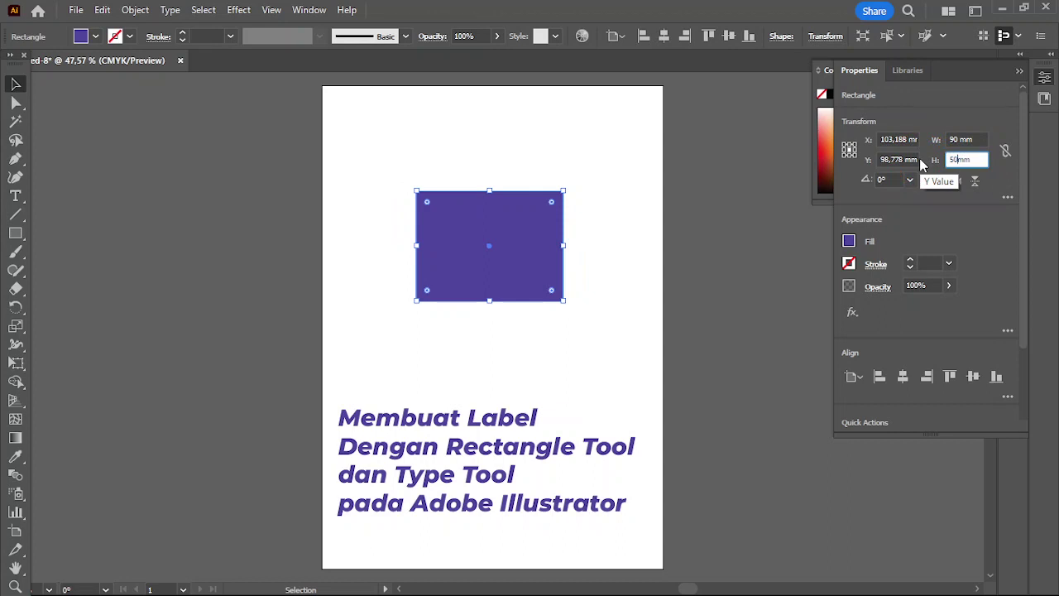
{"action": "key", "text": "Return"}
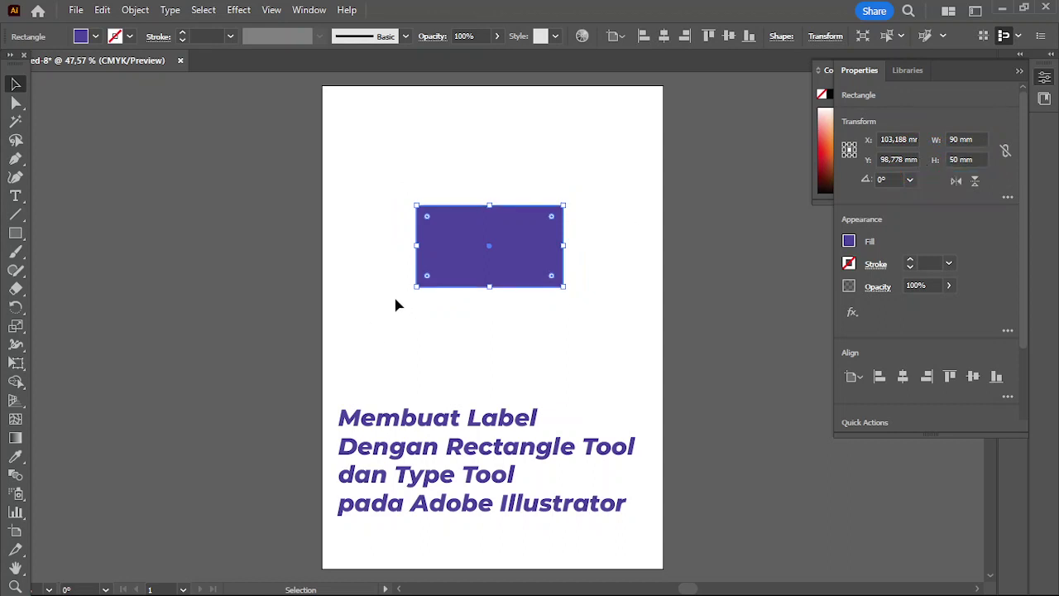
Step: Move the rectangle to about X 116 mm, Y 110 mm on the page
{"action": "left_click", "coordinate": [15, 84]}
{"action": "scroll", "coordinate": [461, 236], "scroll_direction": "up", "scroll_amount": 5, "text": "alt"}
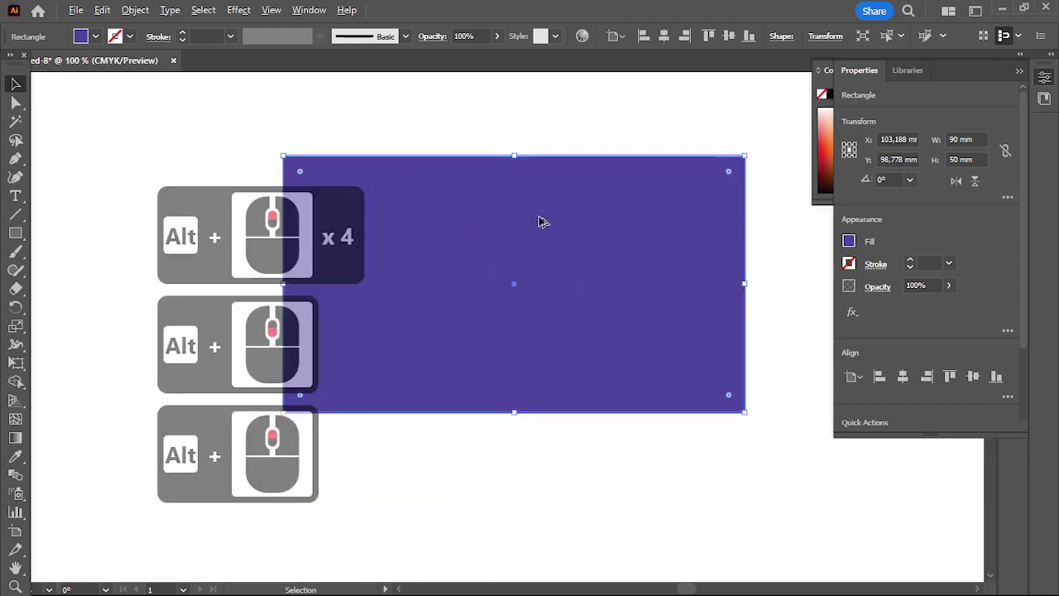
{"action": "left_click", "coordinate": [503, 139]}
{"action": "left_click", "coordinate": [508, 233]}
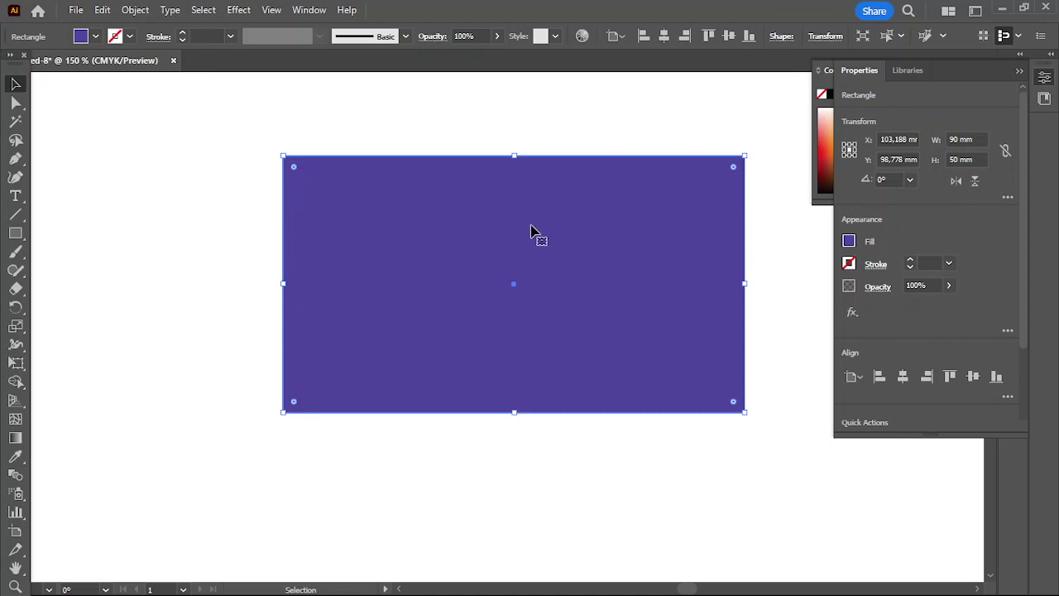
{"action": "left_click_drag", "start_coordinate": [532, 235], "coordinate": [571, 260]}
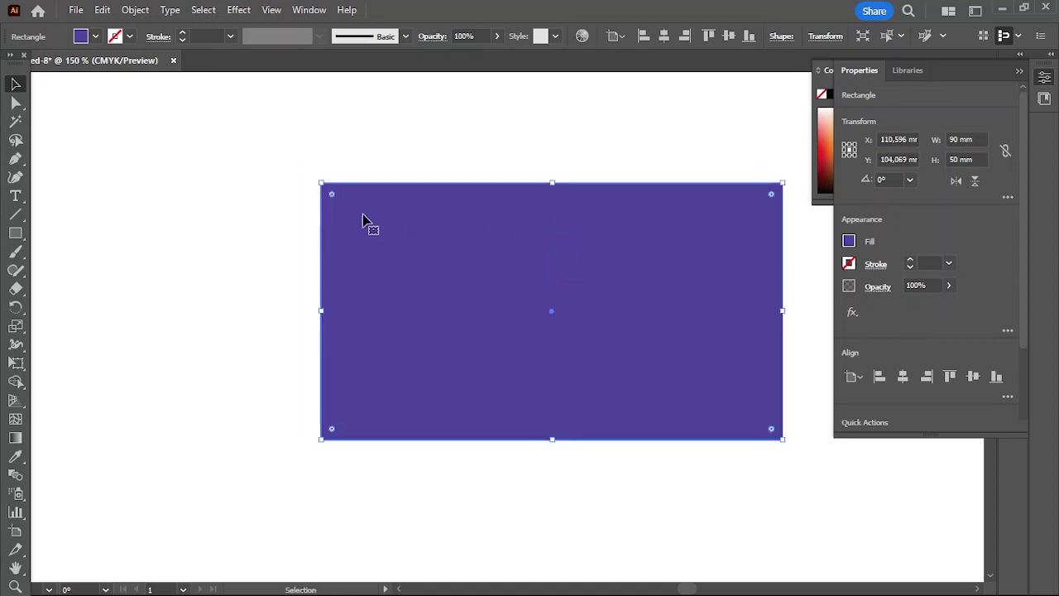
{"action": "left_click_drag", "start_coordinate": [396, 239], "coordinate": [421, 280]}
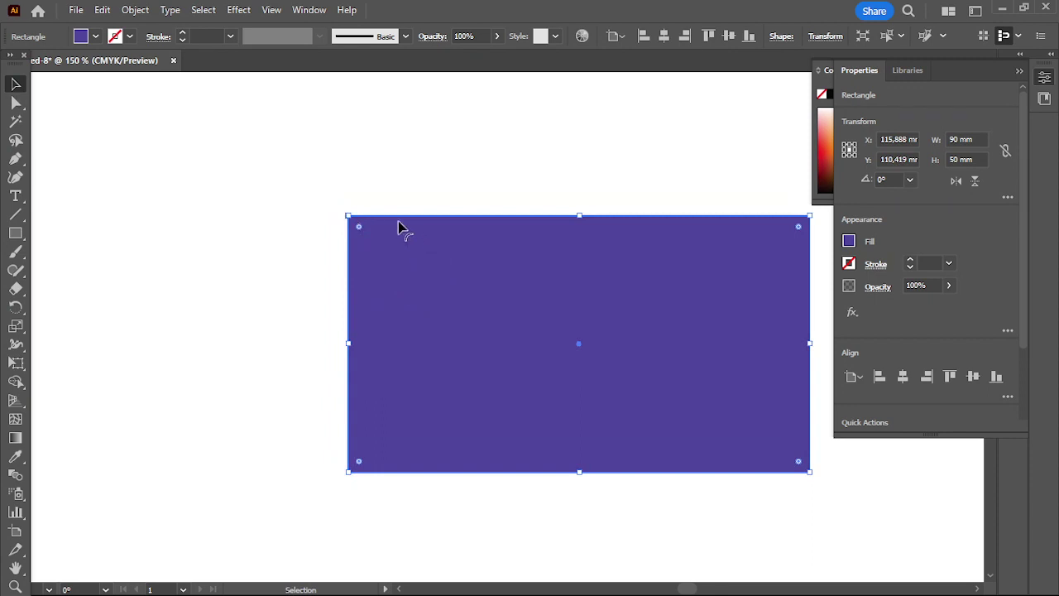
Step: Try rounding all four corners of the rectangle at once with the live corner handles, and undo the rounding
{"action": "left_click", "coordinate": [385, 182]}
{"action": "left_click", "coordinate": [457, 293]}
{"action": "left_click", "coordinate": [365, 244]}
{"action": "left_click_drag", "start_coordinate": [360, 229], "coordinate": [402, 241]}
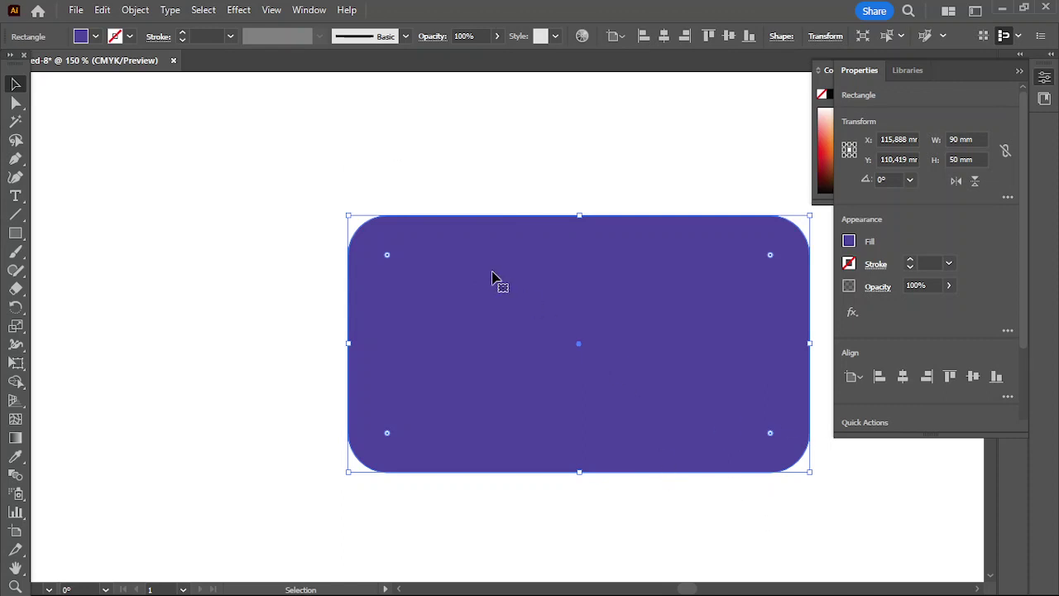
{"action": "key", "text": "ctrl+z"}
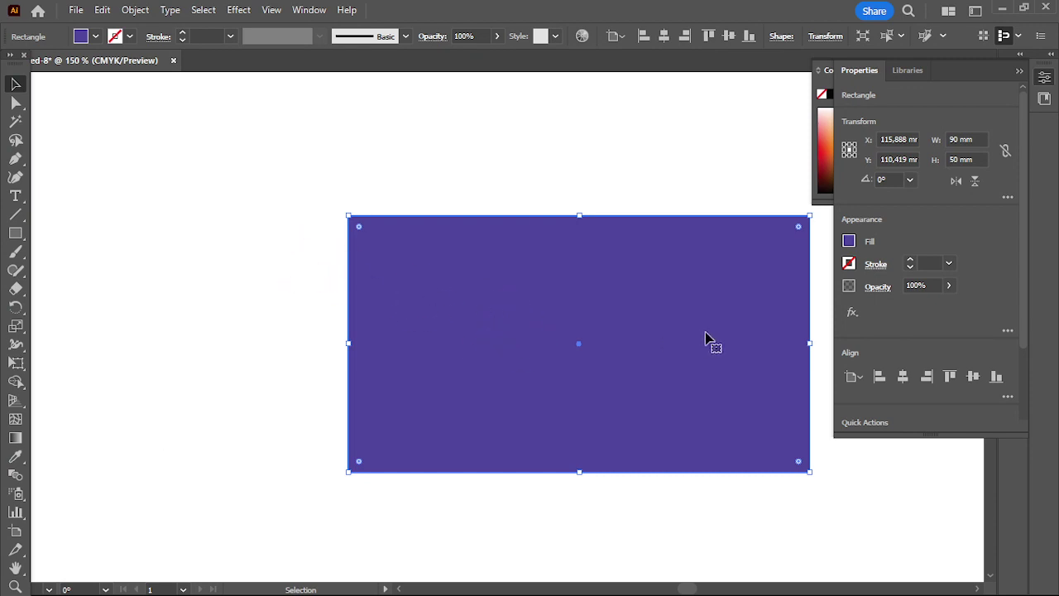
Step: Nudge the rectangle down to about Y 111 mm
{"action": "left_click_drag", "start_coordinate": [706, 337], "coordinate": [708, 342]}
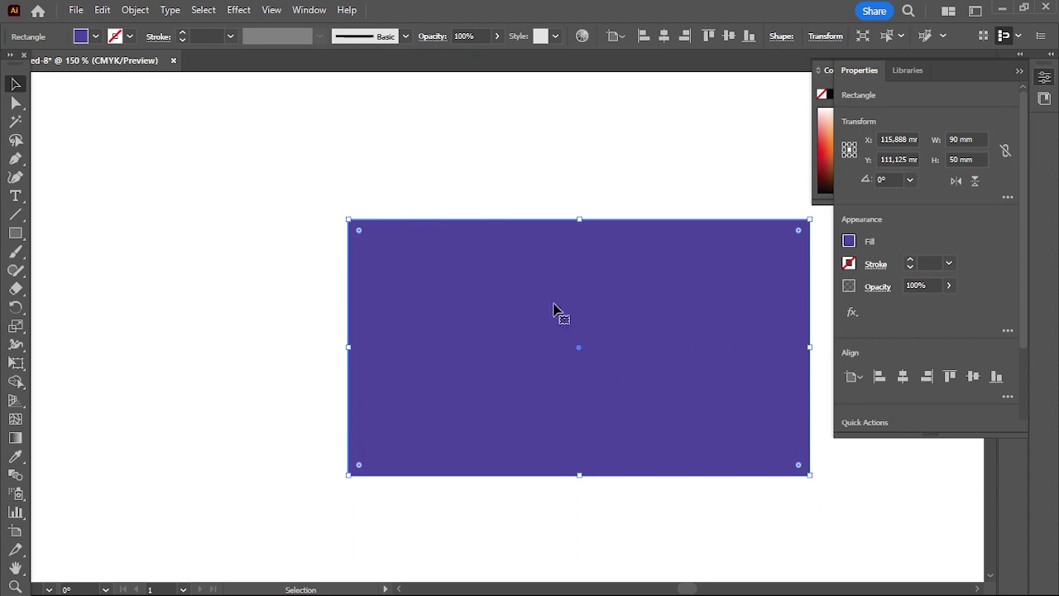
Step: Try a slightly larger rounding on all four rectangle corners together, and undo it
{"action": "left_click", "coordinate": [433, 170]}
{"action": "left_click", "coordinate": [451, 276]}
{"action": "left_click_drag", "start_coordinate": [360, 234], "coordinate": [398, 271]}
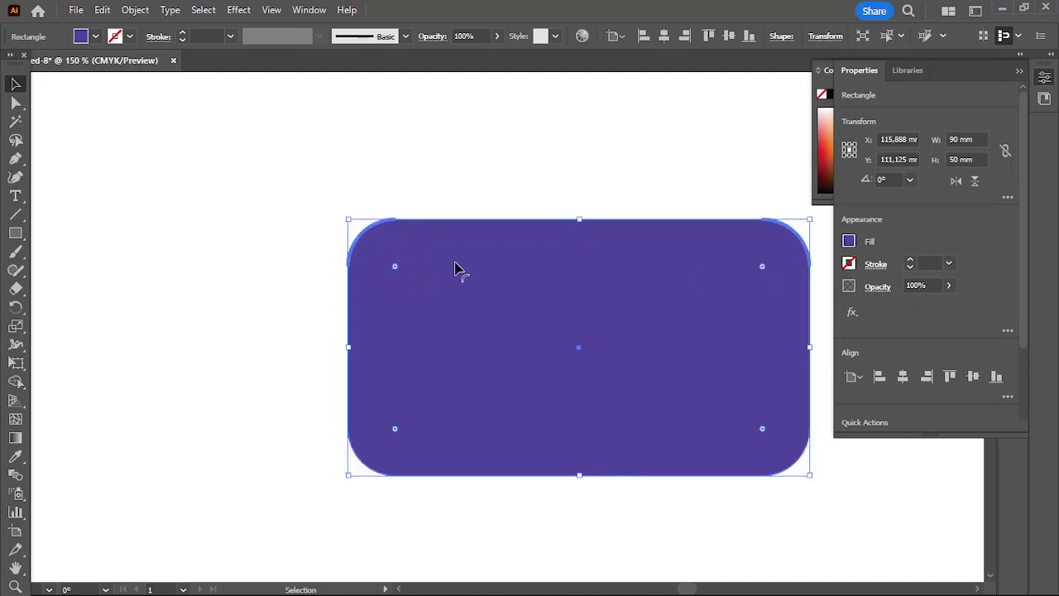
{"action": "key", "text": "ctrl+z"}
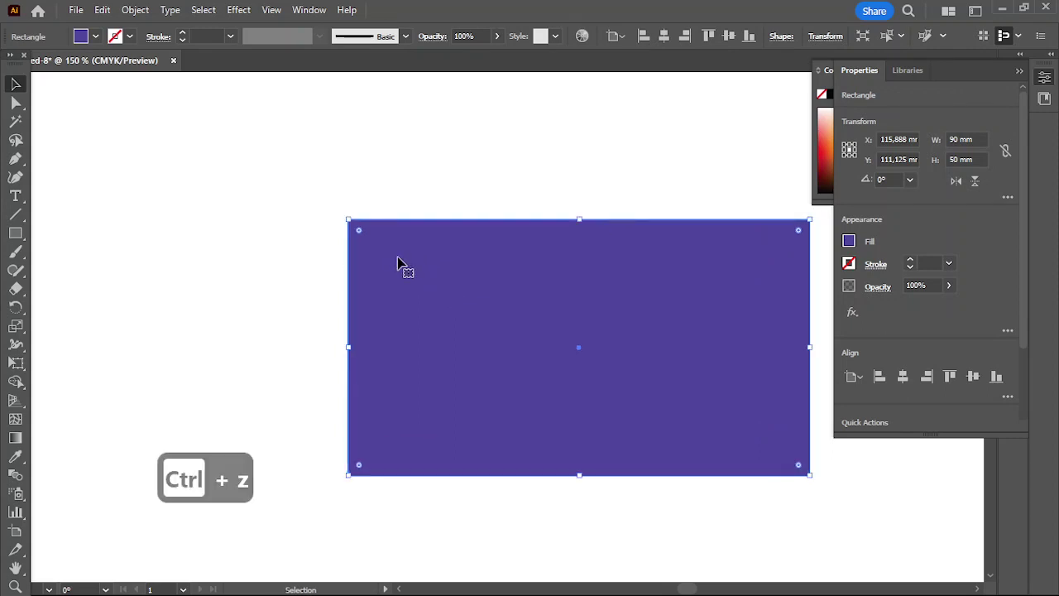
Step: Round the rectangle's upper-left and lower-right corners one at a time, and shift the shape to about X 117 mm
{"action": "left_click", "coordinate": [359, 232]}
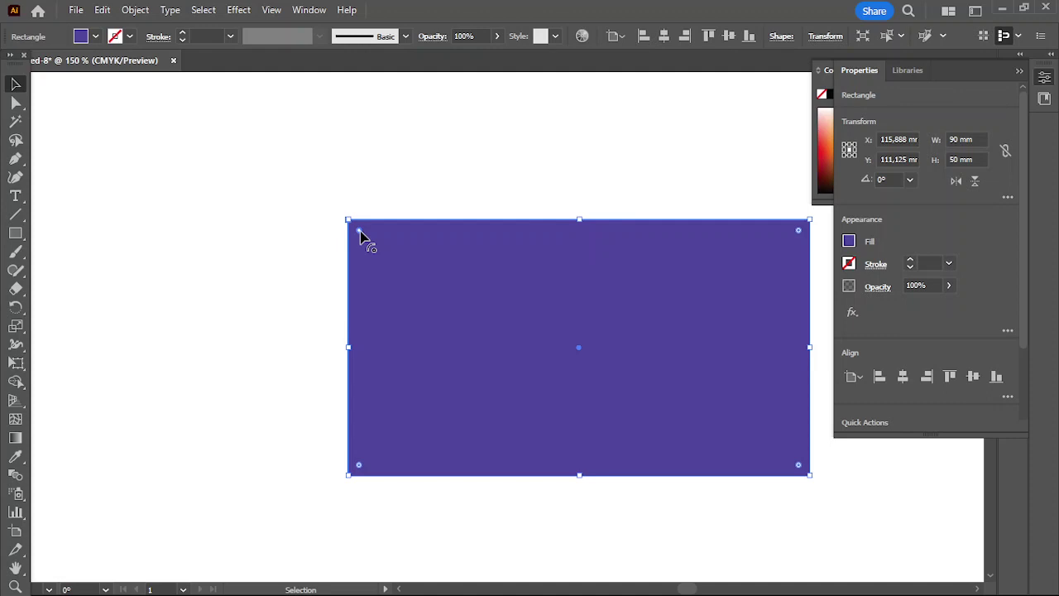
{"action": "double_click", "coordinate": [360, 231]}
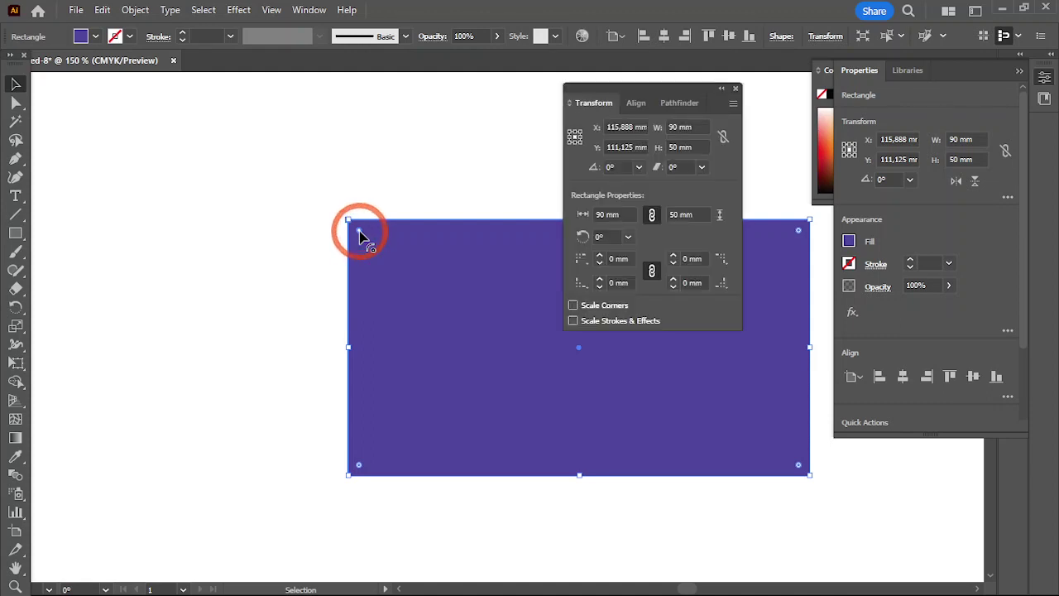
{"action": "left_click", "coordinate": [736, 88]}
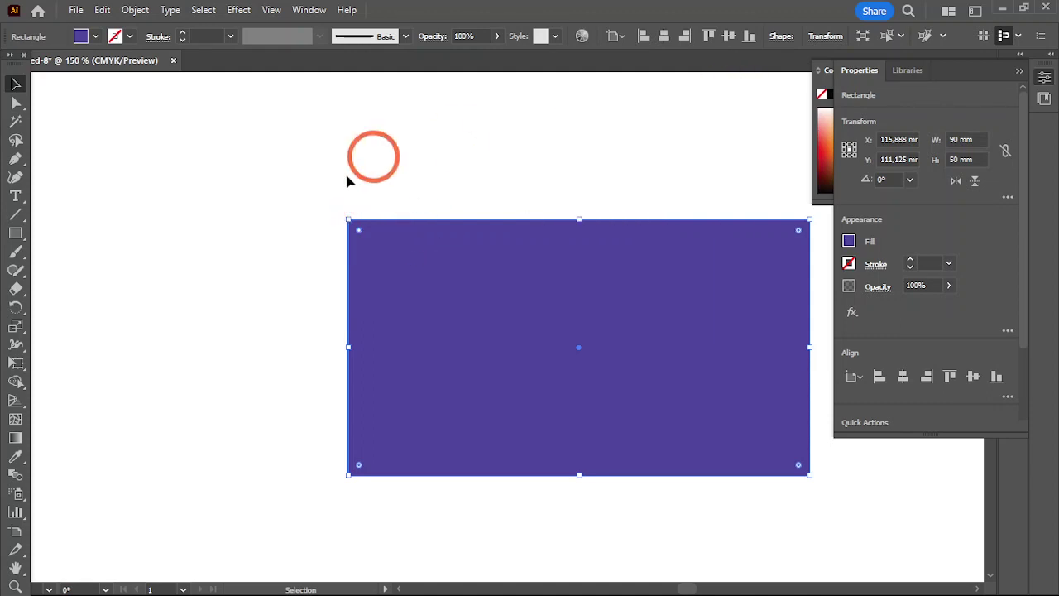
{"action": "left_click_drag", "start_coordinate": [361, 231], "coordinate": [386, 264]}
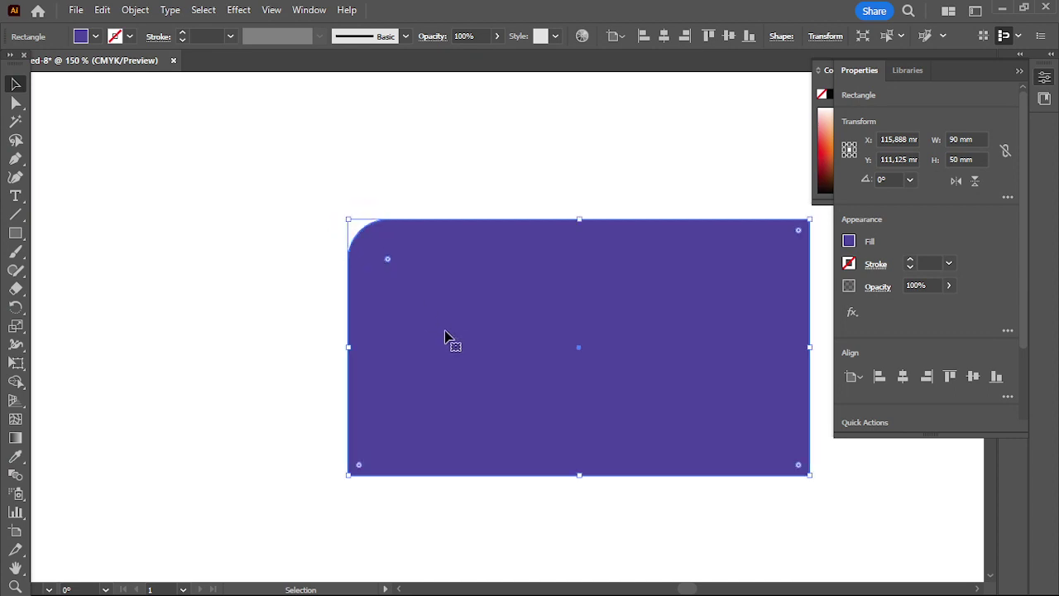
{"action": "left_click", "coordinate": [800, 467]}
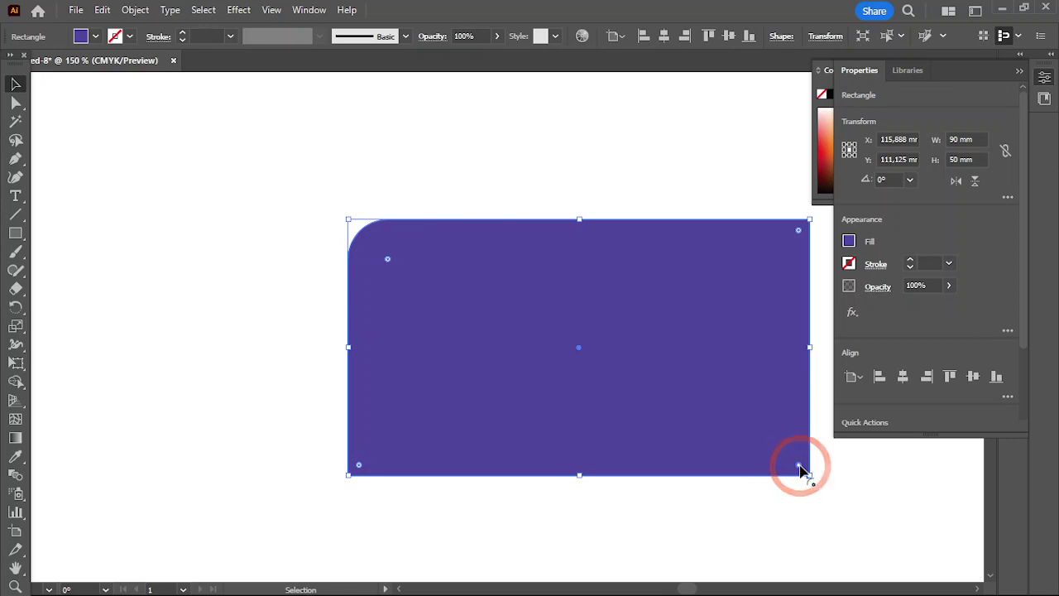
{"action": "left_click_drag", "start_coordinate": [799, 467], "coordinate": [773, 442]}
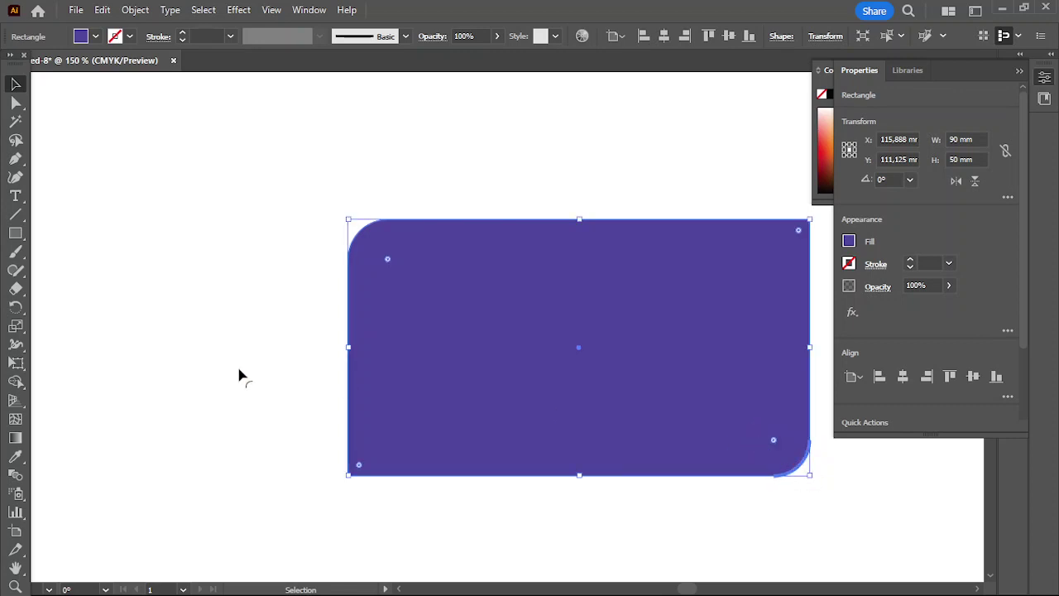
{"action": "mouse_move", "coordinate": [513, 335]}
{"action": "left_mouse_down"}
{"action": "mouse_move", "coordinate": [485, 339]}
{"action": "mouse_move", "coordinate": [520, 336]}
{"action": "left_mouse_up"}
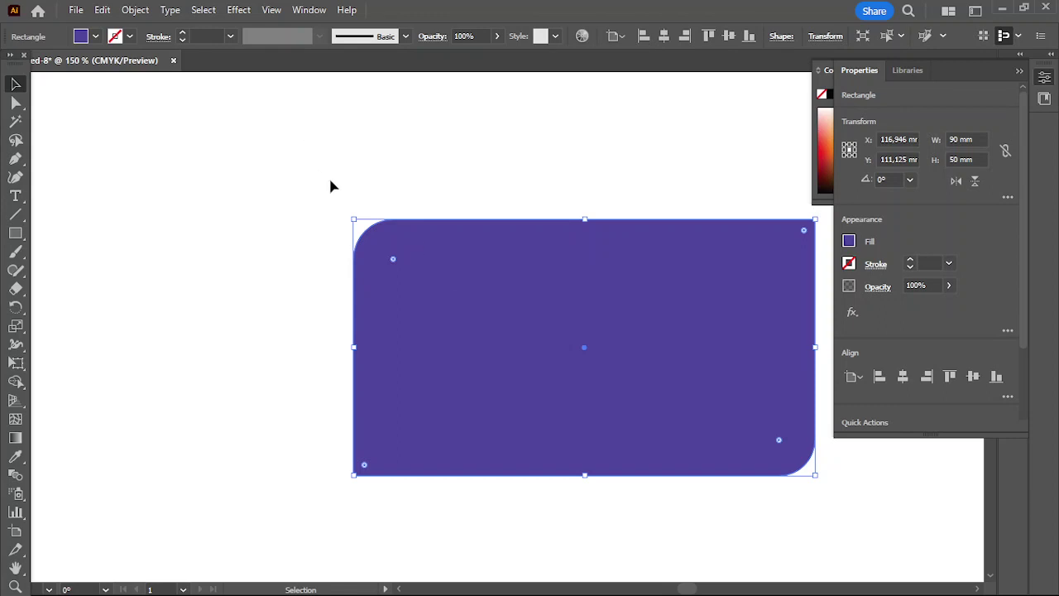
Step: Undo the rectangle's shift and the individual corner roundings
{"action": "key", "text": "ctrl+z"}
{"action": "key", "text": "ctrl+z"}
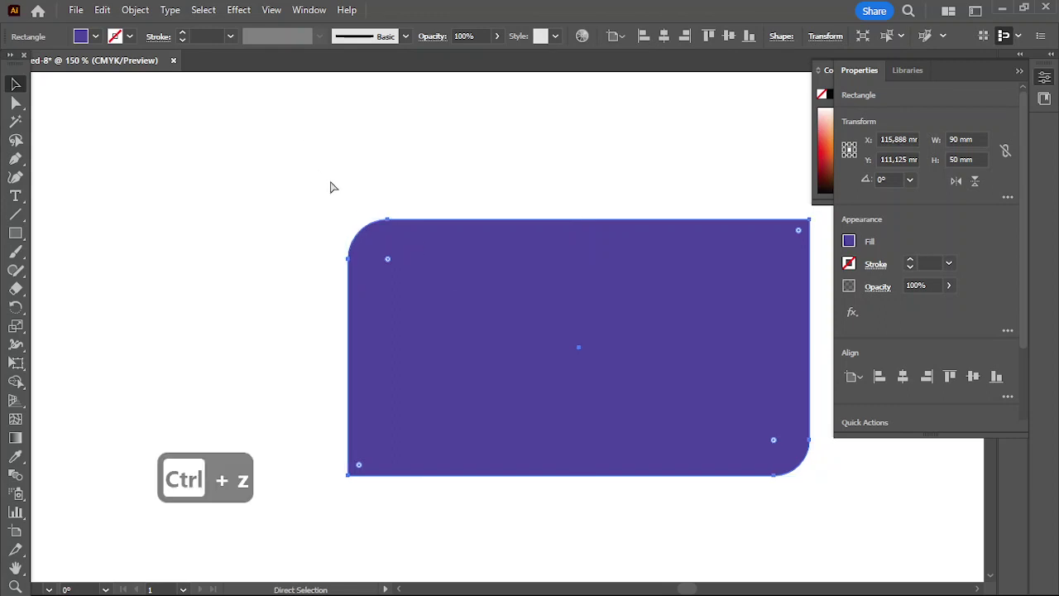
{"action": "key", "text": "ctrl+z"}
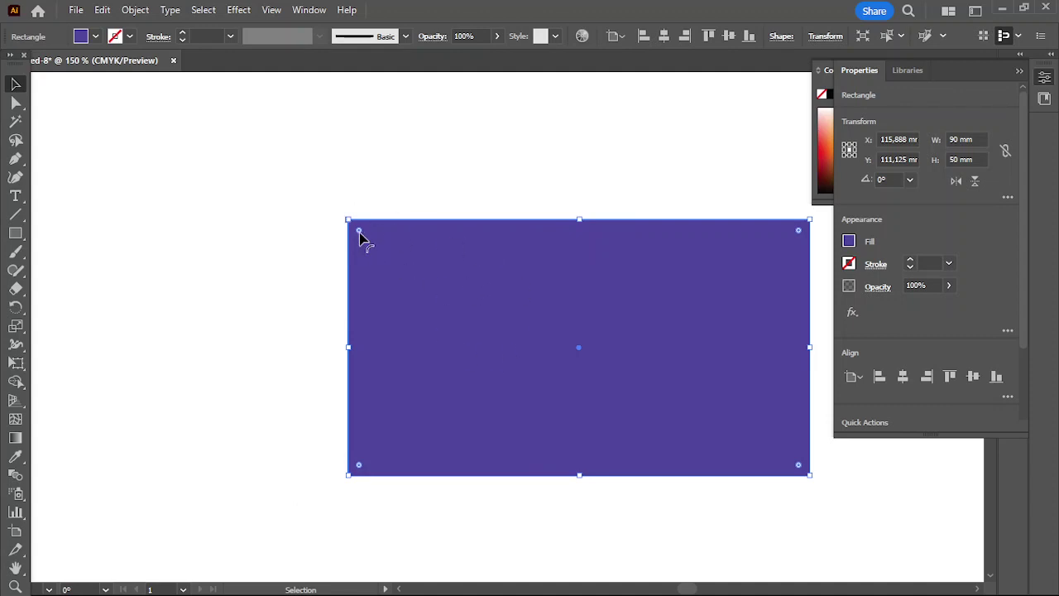
{"action": "left_click_drag", "start_coordinate": [360, 236], "coordinate": [359, 232]}
{"action": "key", "text": "ctrl+z"}
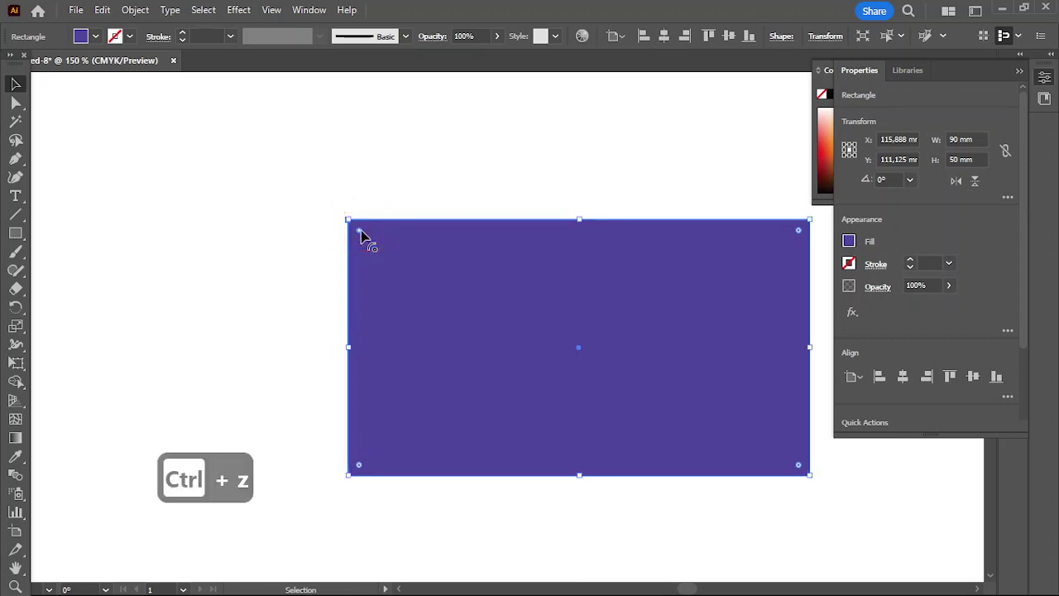
Step: Round the rectangle's upper-left and lower-right corners together by the same amount, and shift the shape to about X 118 mm
{"action": "left_click", "coordinate": [799, 466]}
{"action": "left_click_drag", "start_coordinate": [359, 234], "coordinate": [384, 270]}
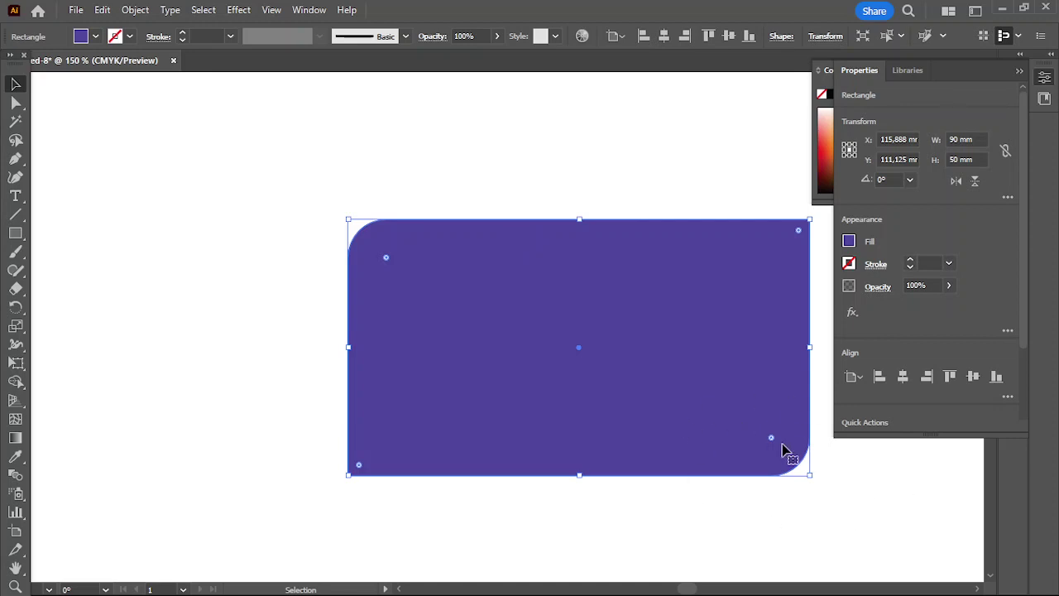
{"action": "left_click_drag", "start_coordinate": [738, 394], "coordinate": [747, 396]}
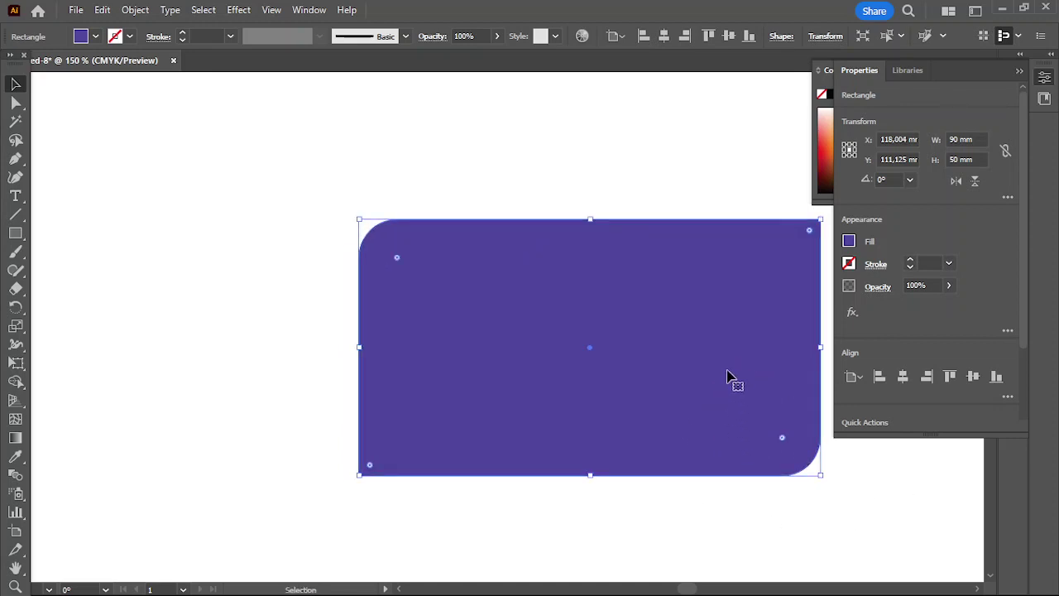
Step: Change the rectangle's fill to the medium blue swatch
{"action": "left_click", "coordinate": [850, 240]}
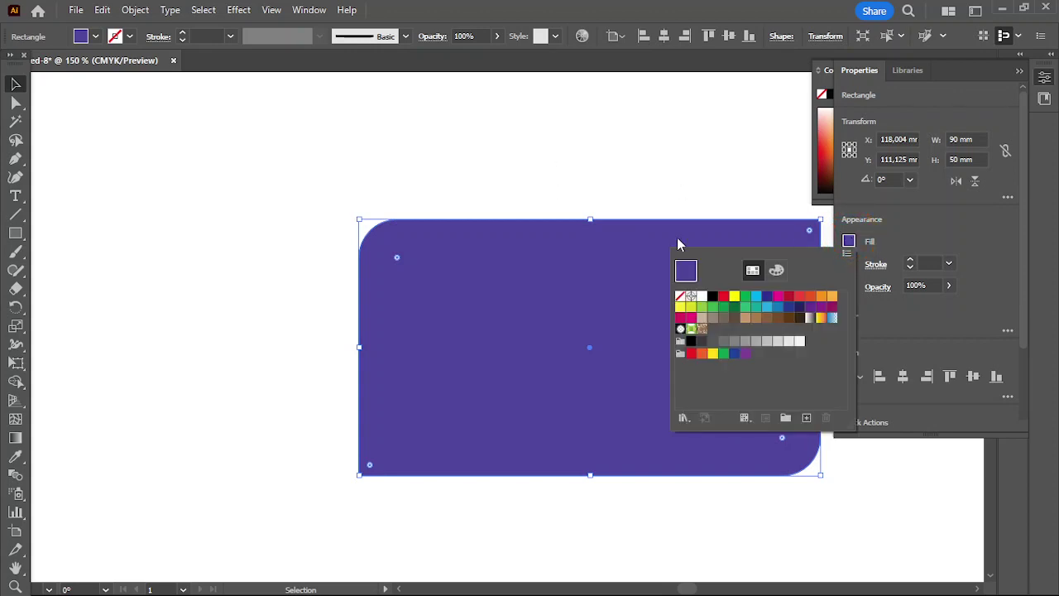
{"action": "left_click", "coordinate": [533, 260]}
{"action": "left_click", "coordinate": [547, 282]}
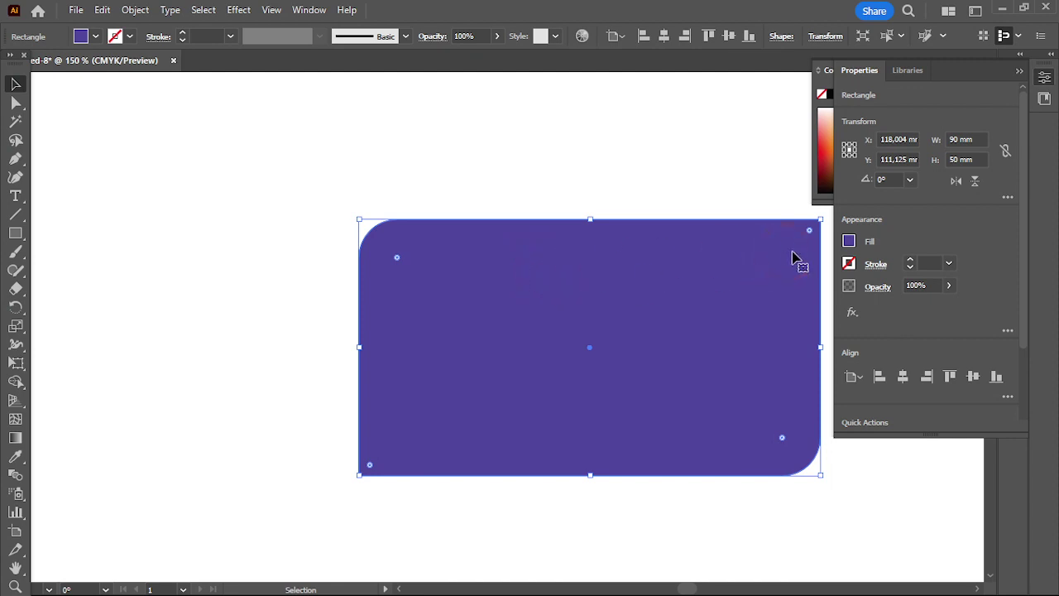
{"action": "left_click", "coordinate": [849, 242]}
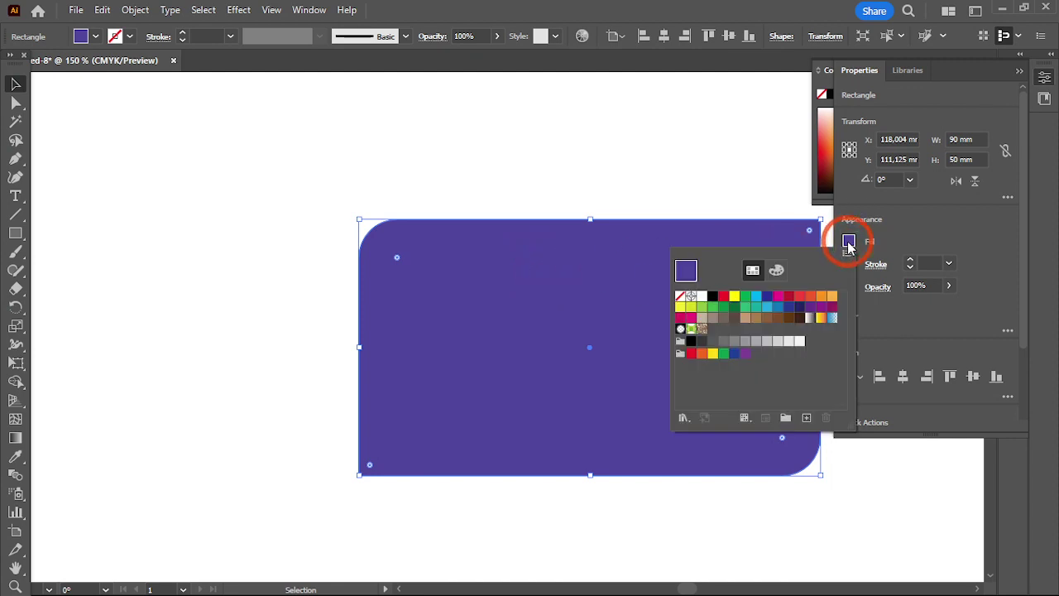
{"action": "left_click", "coordinate": [778, 308]}
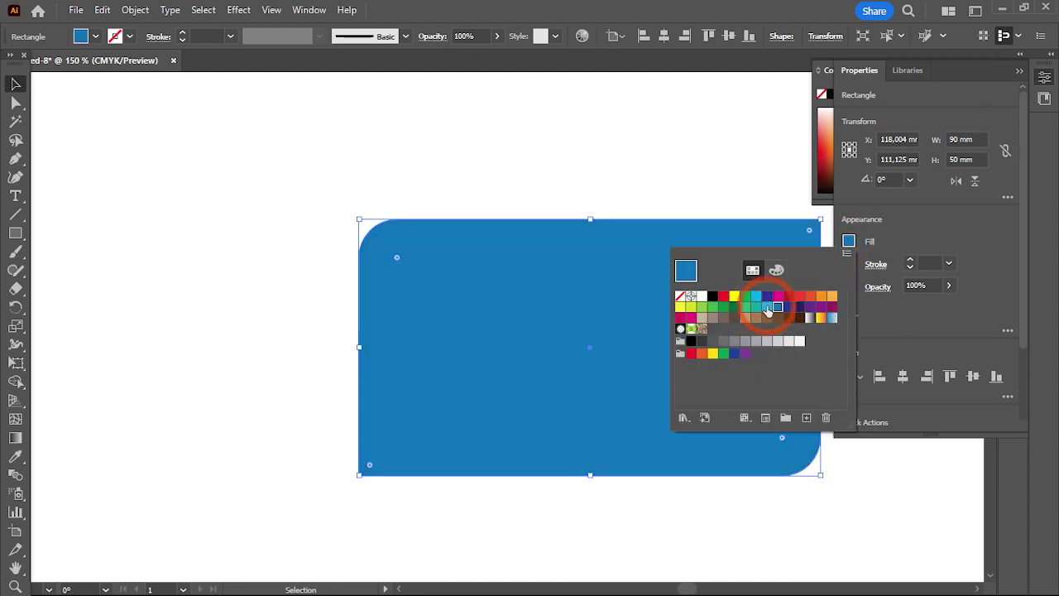
{"action": "left_click", "coordinate": [564, 154]}
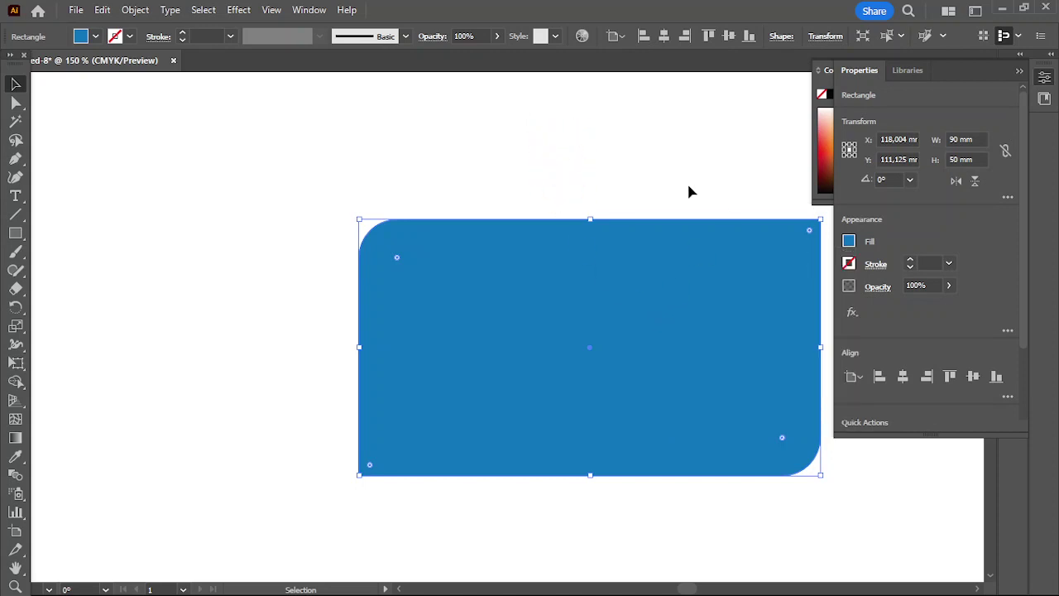
Step: Deselect the blue rectangle and collapse the object properties to clear the workspace
{"action": "scroll", "coordinate": [993, 275], "scroll_direction": "down", "scroll_amount": 3}
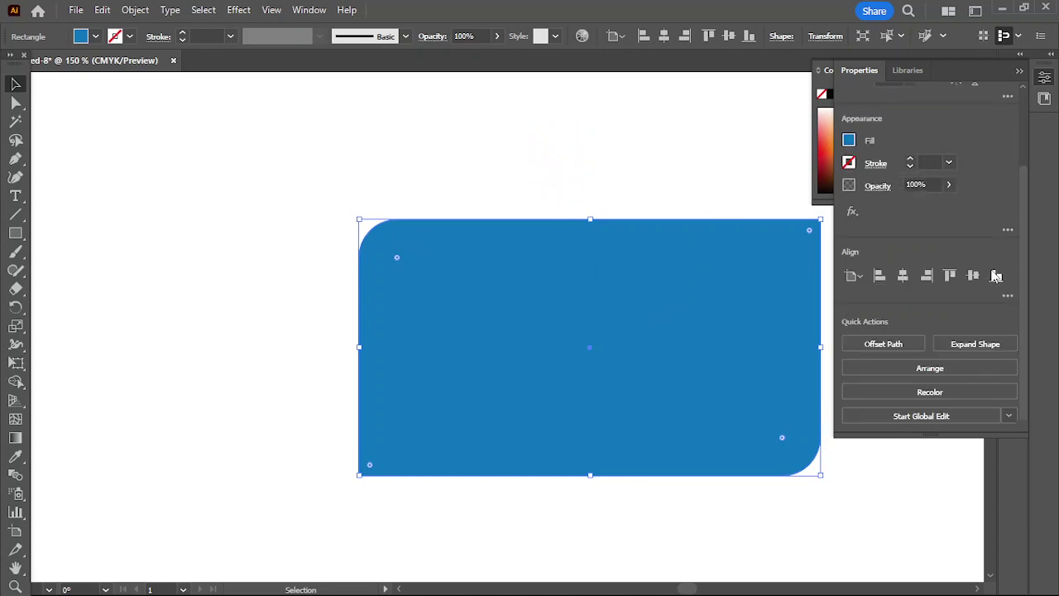
{"action": "scroll", "coordinate": [996, 276], "scroll_direction": "up", "scroll_amount": 3}
{"action": "left_click", "coordinate": [628, 178]}
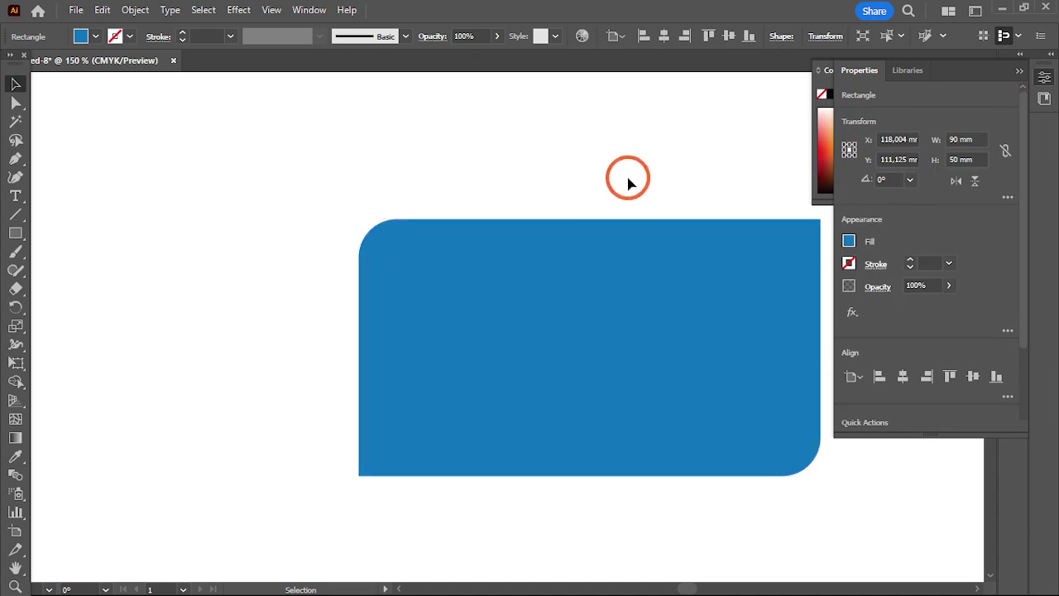
{"action": "left_click", "coordinate": [1018, 70]}
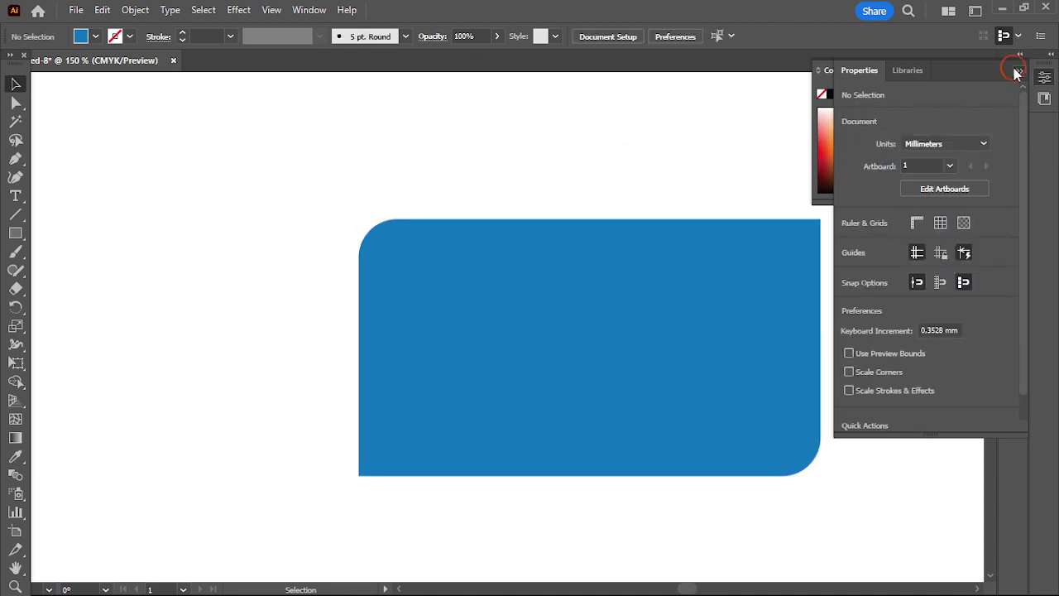
Step: Collapse the open colour controls, select the blue rectangle and shift it slightly up and to the right
{"action": "left_click", "coordinate": [847, 276]}
{"action": "left_click", "coordinate": [969, 71]}
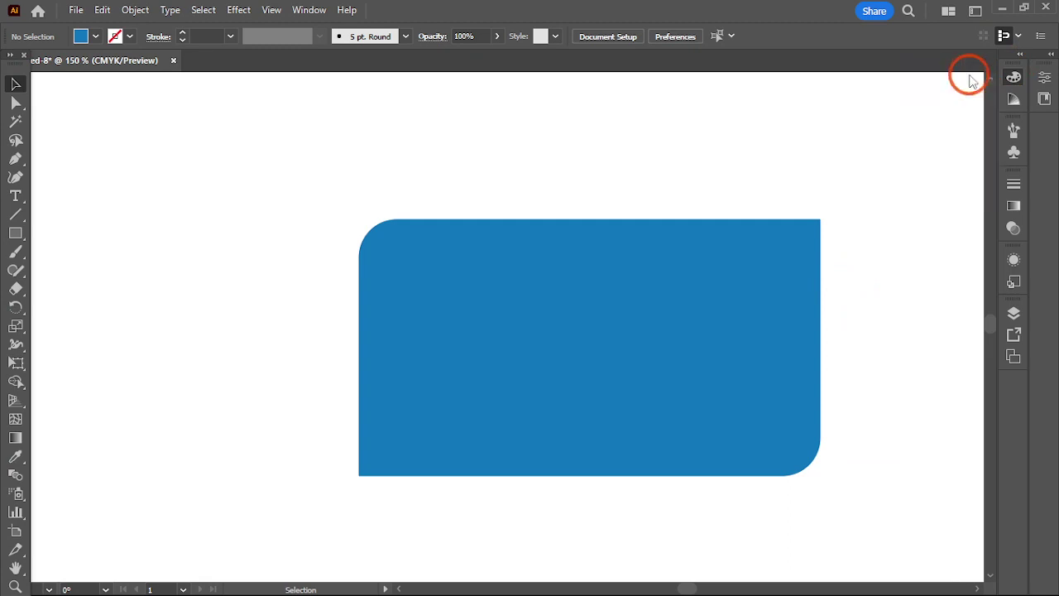
{"action": "left_click", "coordinate": [894, 229]}
{"action": "left_click", "coordinate": [747, 269]}
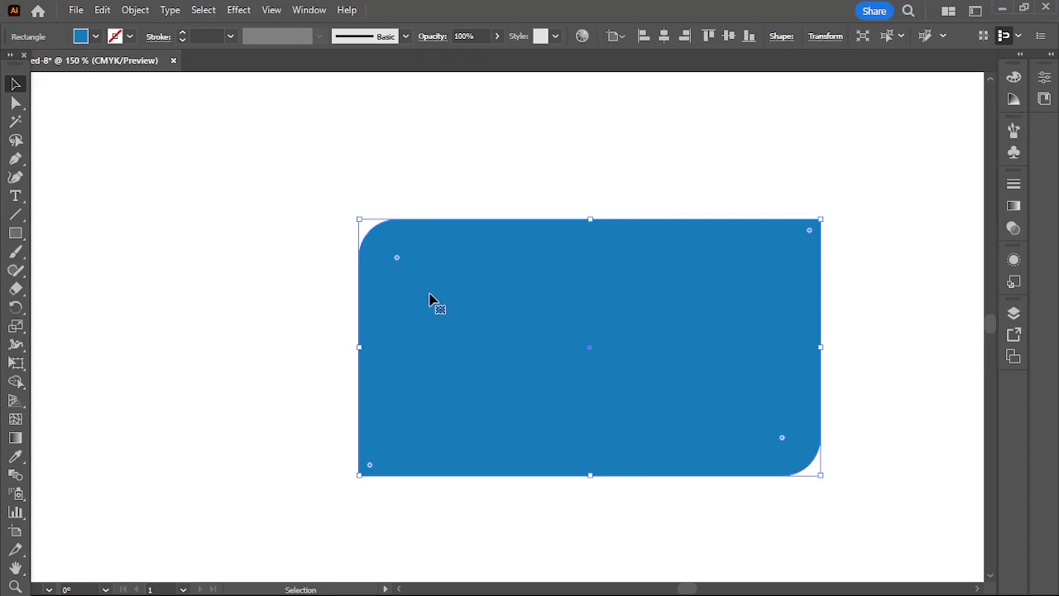
{"action": "left_click", "coordinate": [461, 310]}
{"action": "left_click_drag", "start_coordinate": [461, 310], "coordinate": [472, 302]}
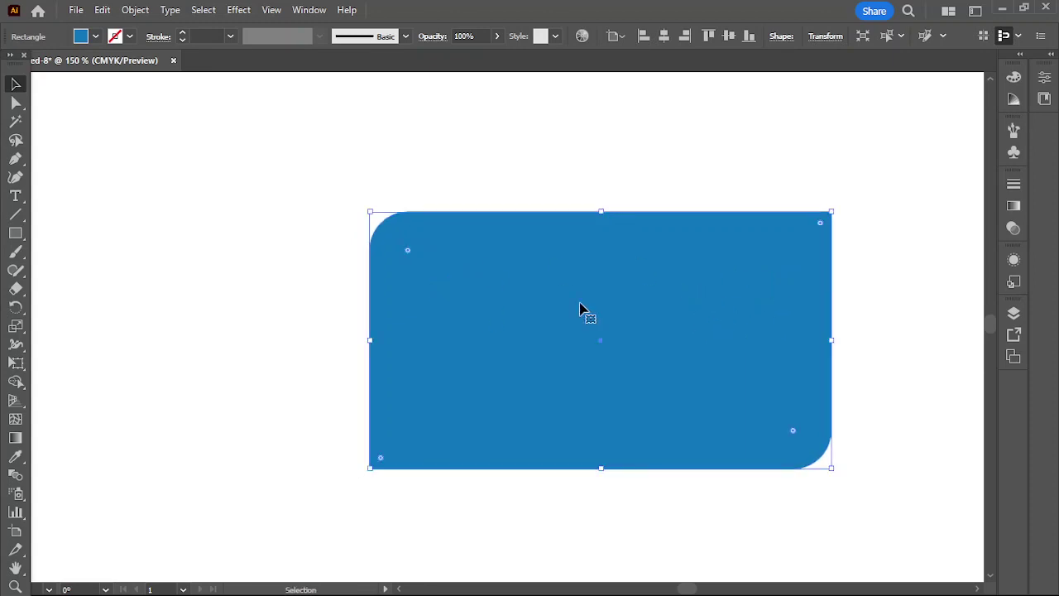
{"action": "left_click_drag", "start_coordinate": [607, 319], "coordinate": [601, 327]}
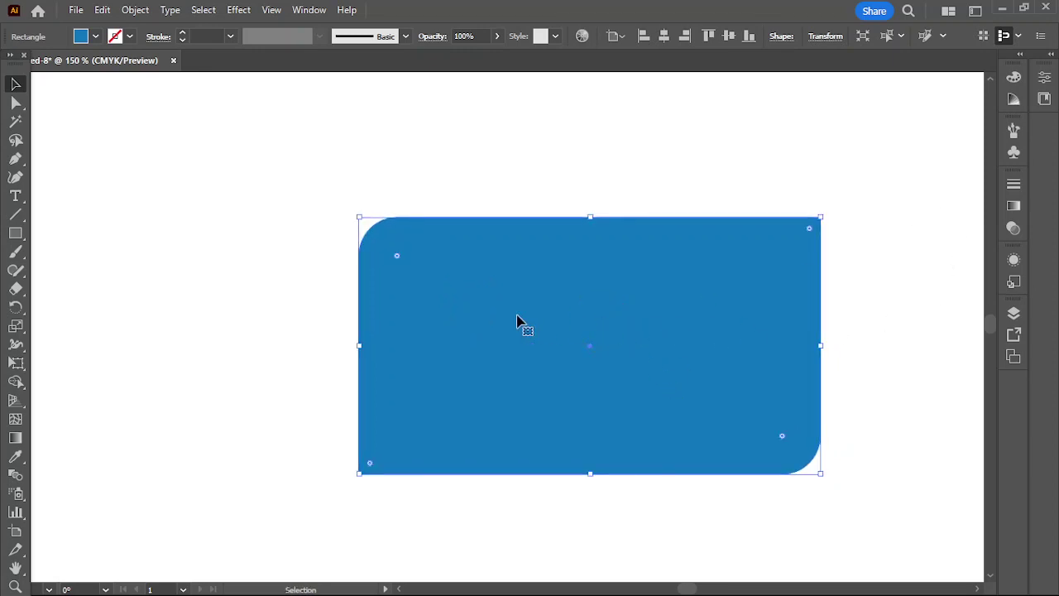
{"action": "left_click_drag", "start_coordinate": [603, 329], "coordinate": [608, 323]}
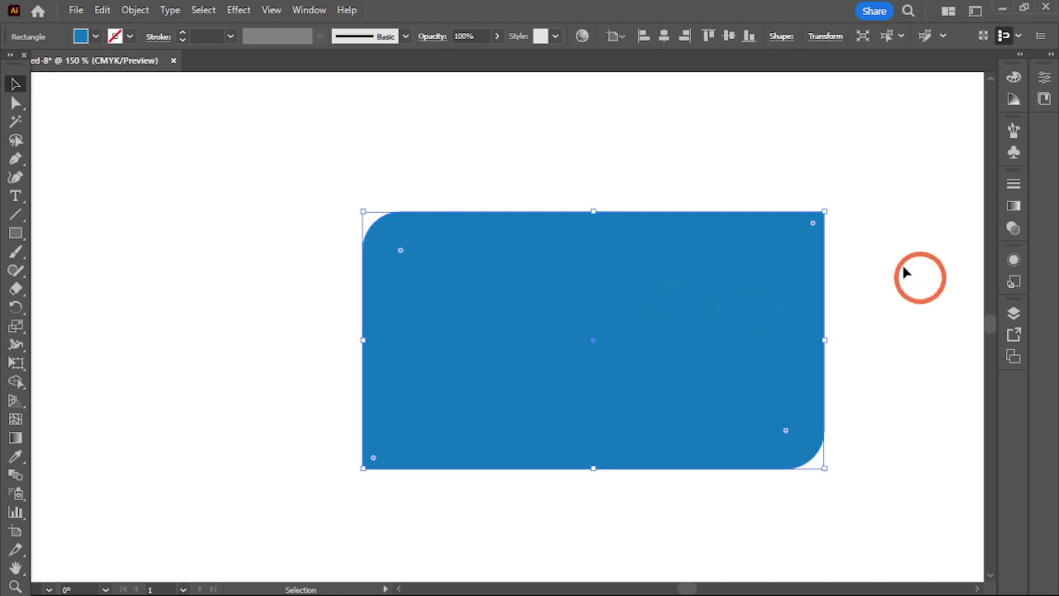
Step: Fill the rectangle with a white-to-black linear gradient and deselect it
{"action": "left_click", "coordinate": [1014, 205]}
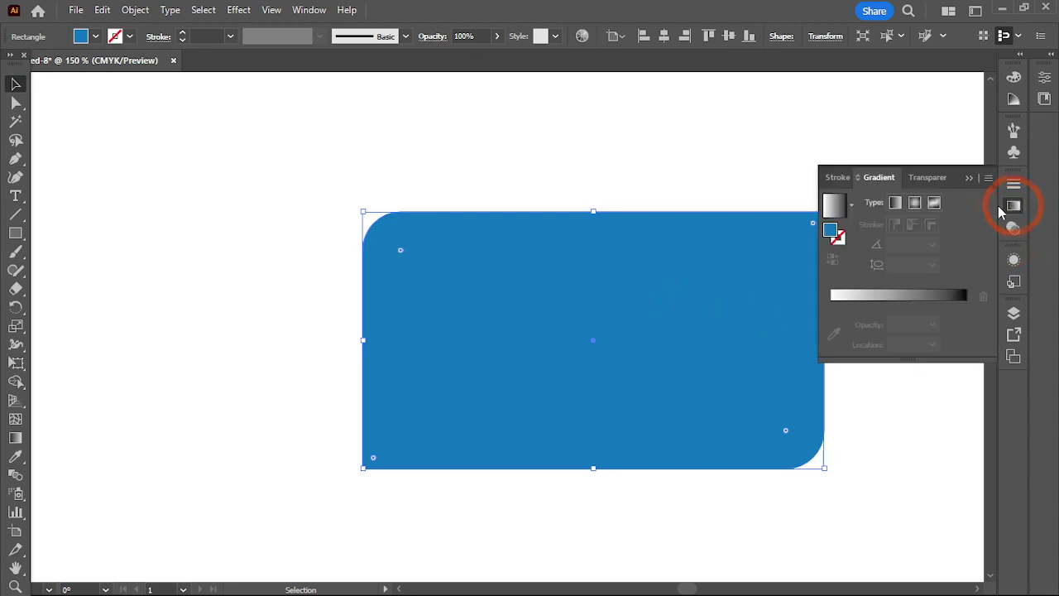
{"action": "left_click", "coordinate": [894, 204]}
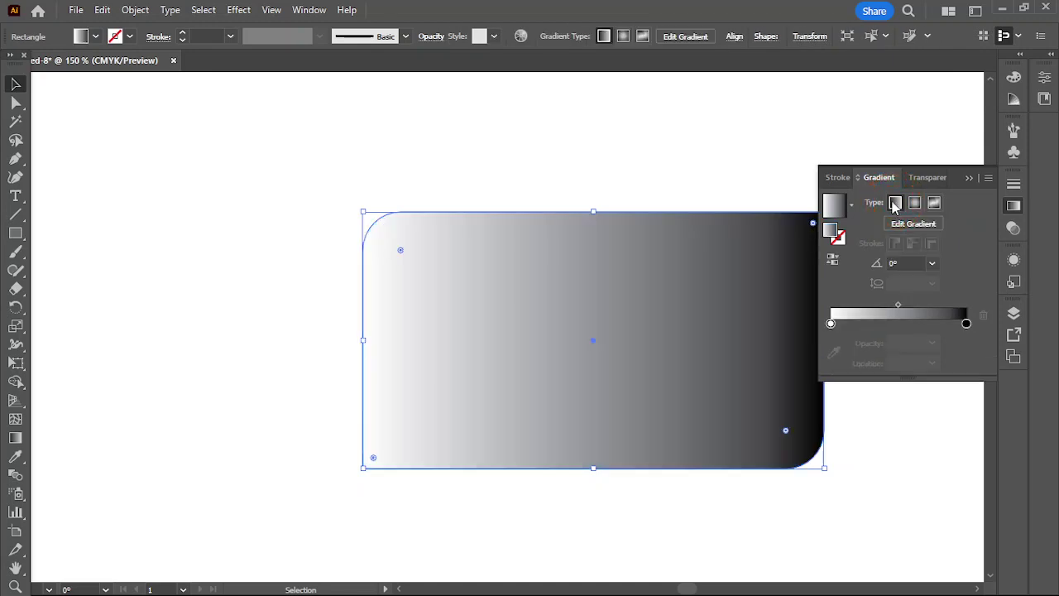
{"action": "left_click", "coordinate": [715, 148]}
Step: Try to recolour the gradient's black end stop with the blue shade from the Color Guide
{"action": "left_click", "coordinate": [714, 318]}
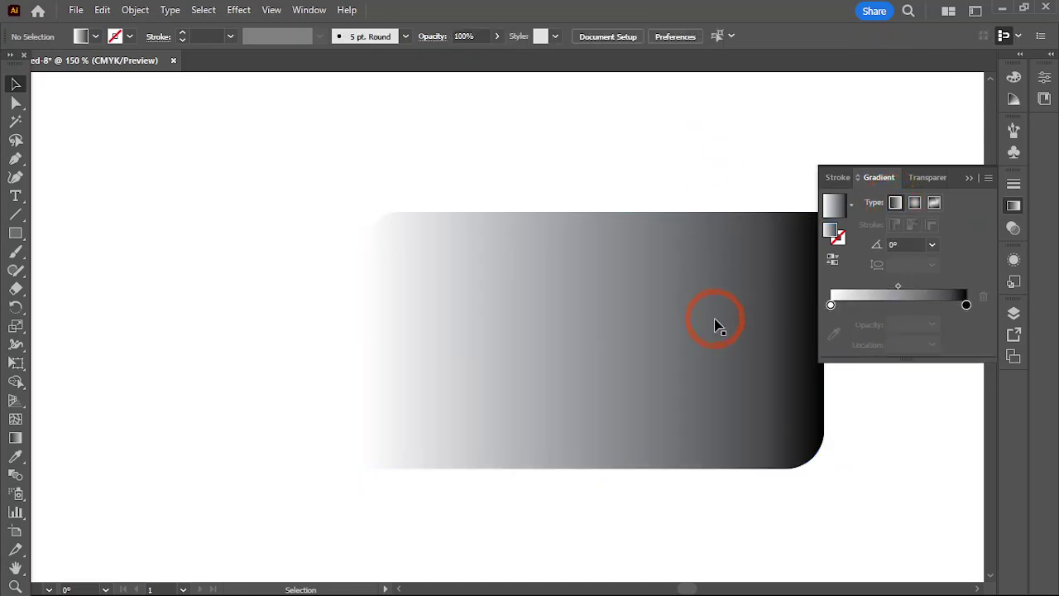
{"action": "left_click", "coordinate": [967, 324]}
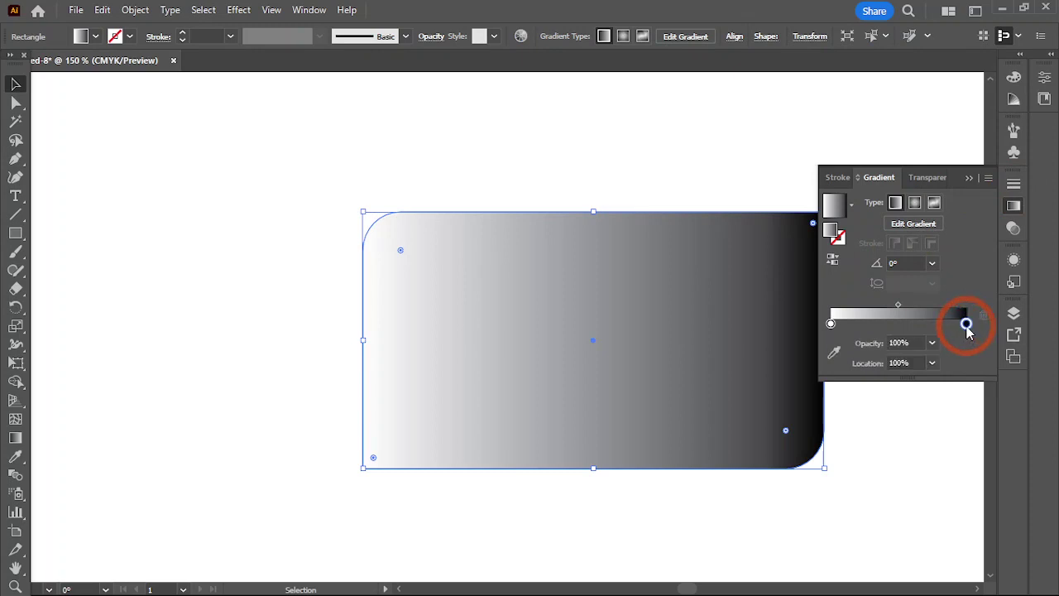
{"action": "left_click", "coordinate": [967, 323]}
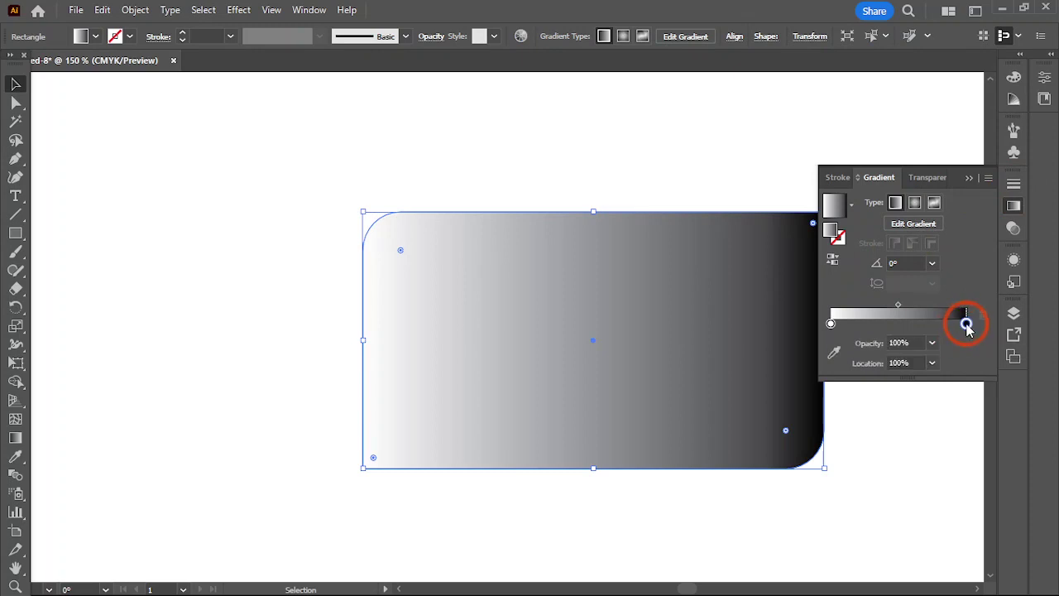
{"action": "left_click", "coordinate": [1015, 77]}
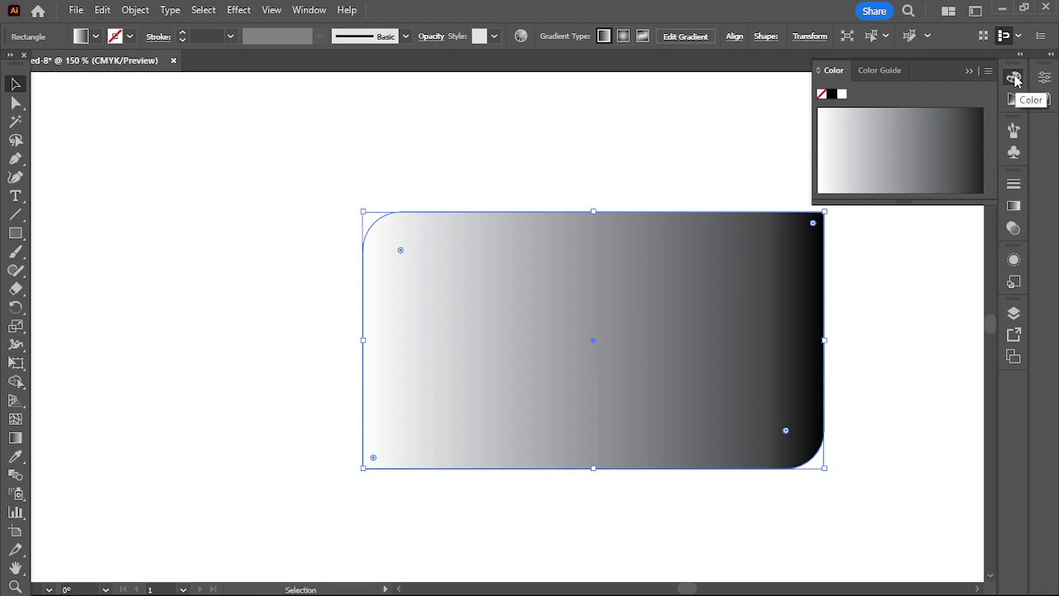
{"action": "left_click", "coordinate": [859, 343]}
{"action": "left_click", "coordinate": [1013, 159]}
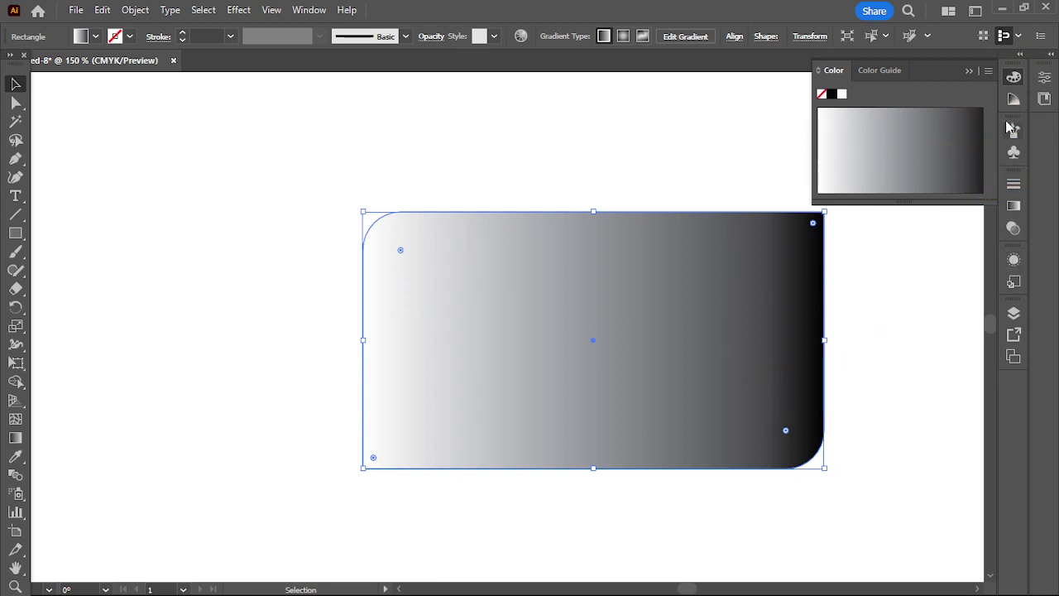
{"action": "left_click", "coordinate": [1015, 90]}
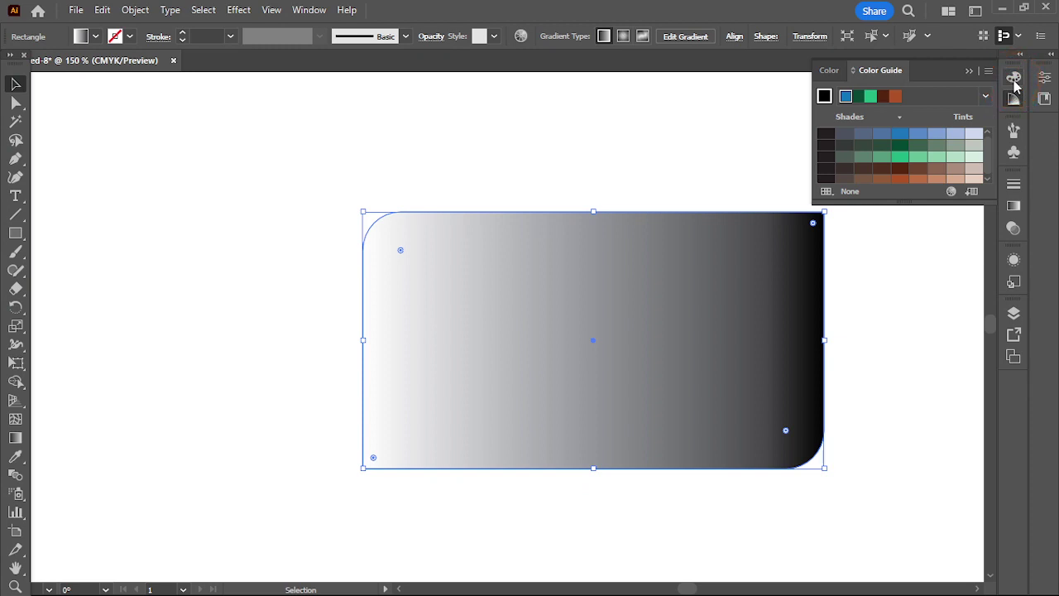
{"action": "left_click", "coordinate": [898, 135]}
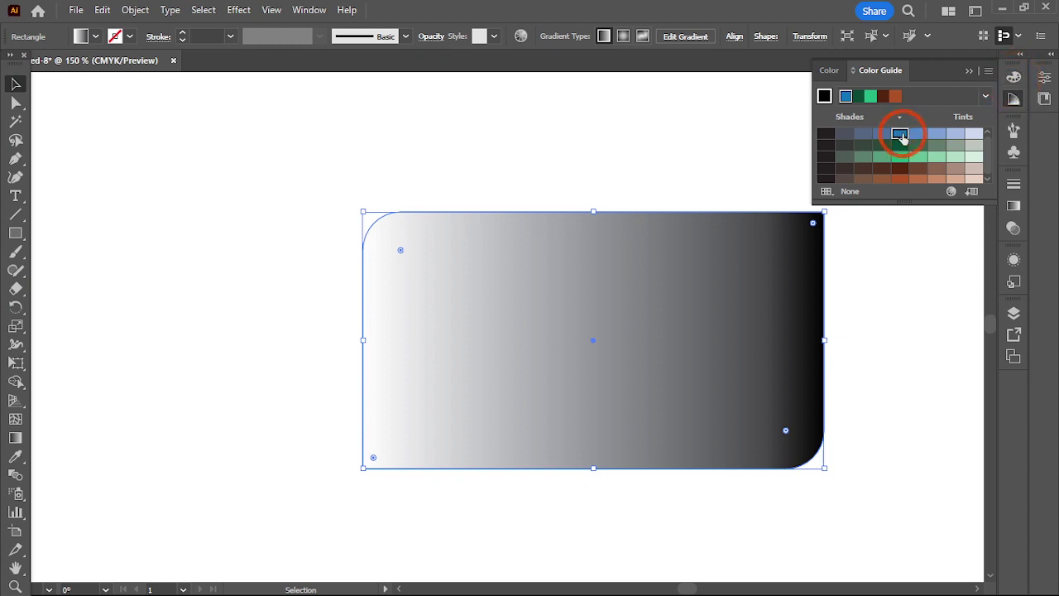
{"action": "left_click", "coordinate": [830, 70]}
{"action": "left_click", "coordinate": [1014, 205]}
{"action": "left_click", "coordinate": [967, 322]}
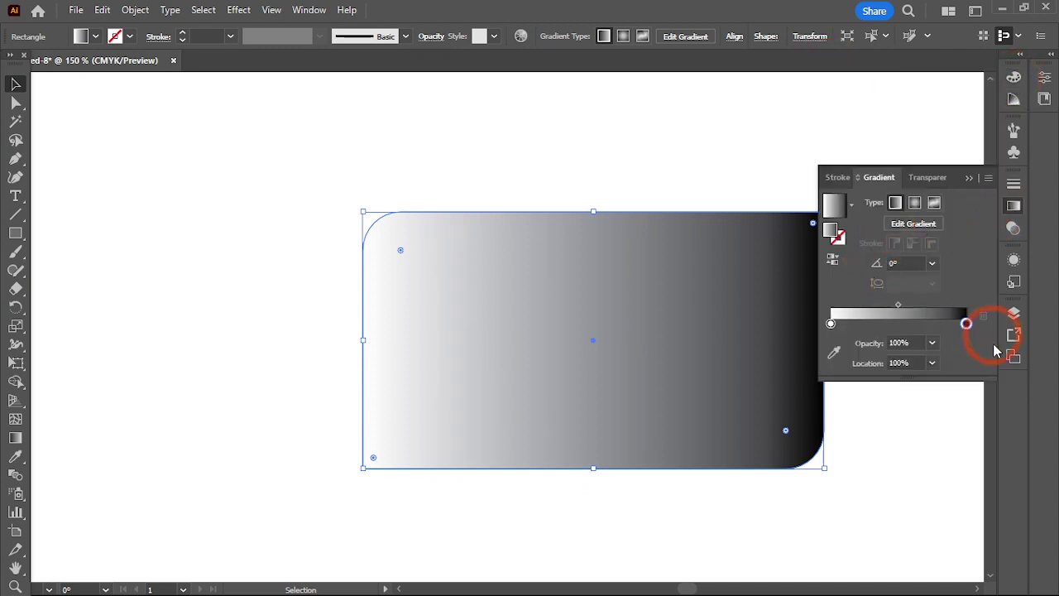
{"action": "left_click_drag", "start_coordinate": [832, 232], "coordinate": [795, 277]}
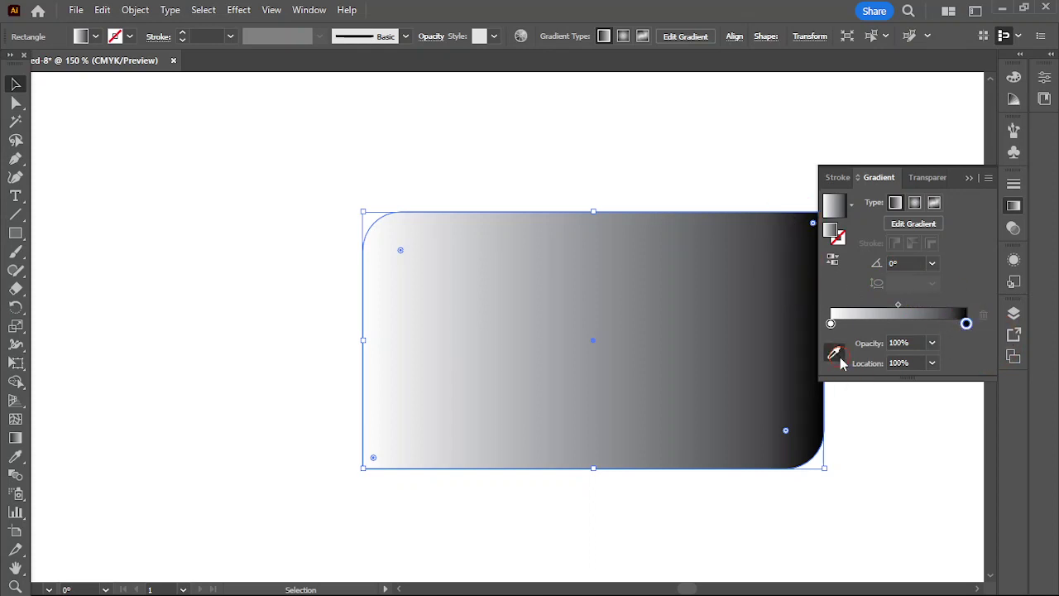
Step: Sample a dark grey from the rectangle as the colour of the gradient's black end stop
{"action": "left_click", "coordinate": [966, 323]}
{"action": "left_click", "coordinate": [833, 350]}
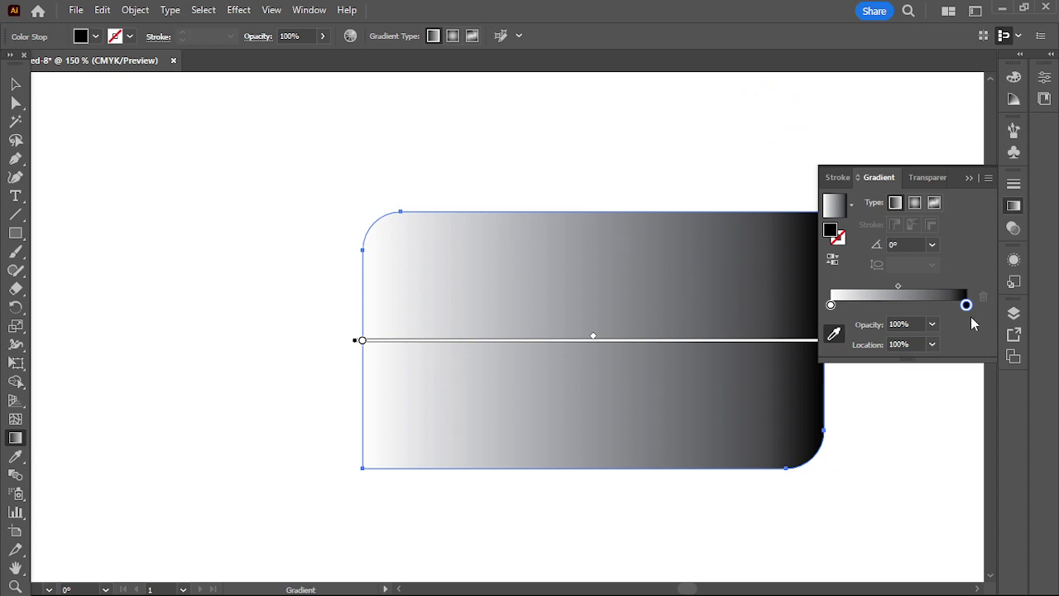
{"action": "left_click", "coordinate": [736, 314]}
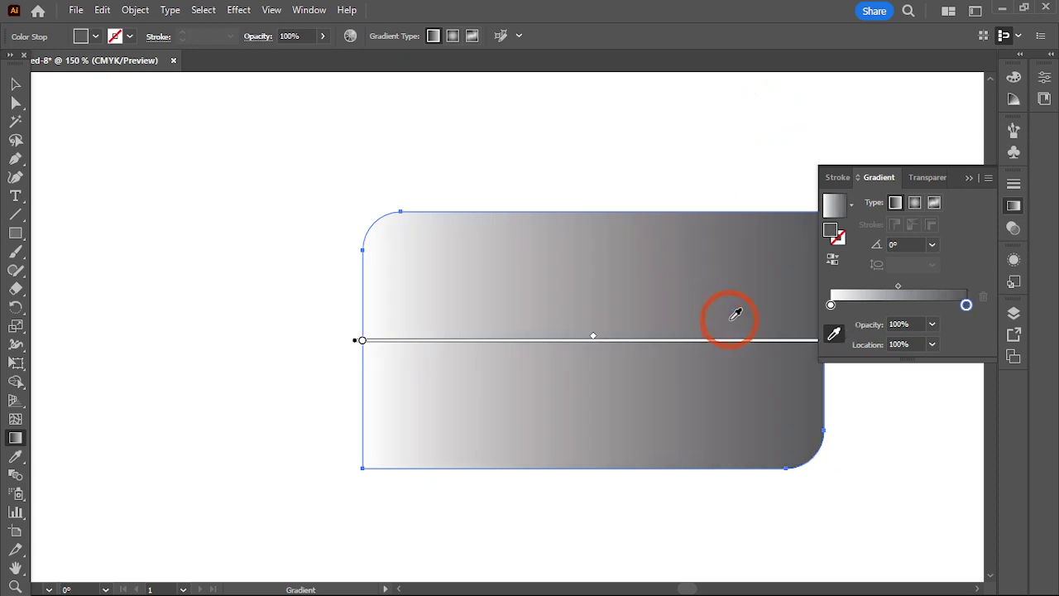
Step: Set the gradient's dark end stop to a deep blue, about #0404AF, in the Color Picker
{"action": "double_click", "coordinate": [832, 232]}
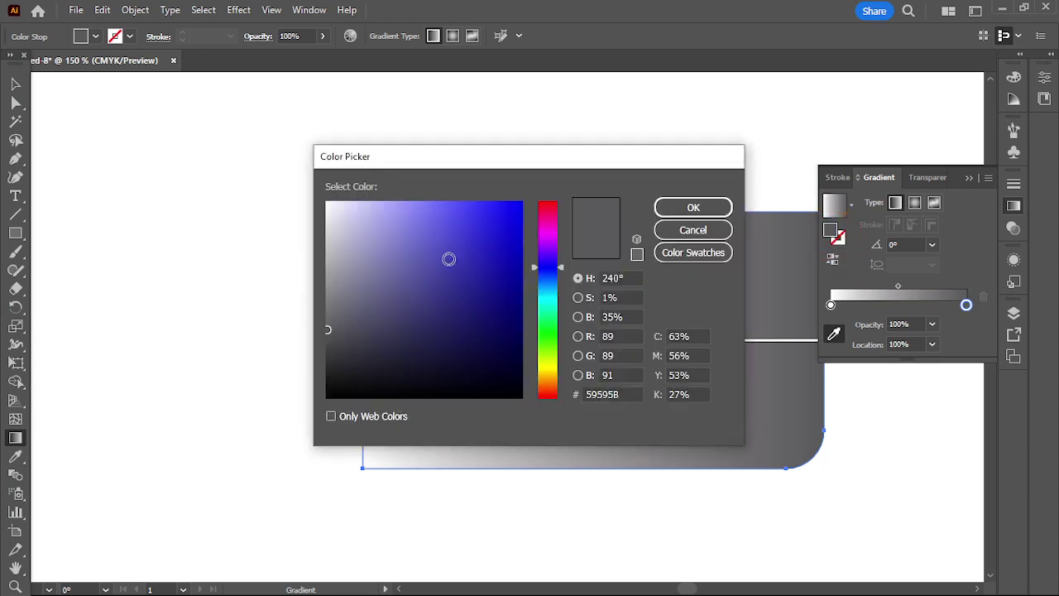
{"action": "left_click", "coordinate": [521, 203]}
{"action": "left_click", "coordinate": [672, 207]}
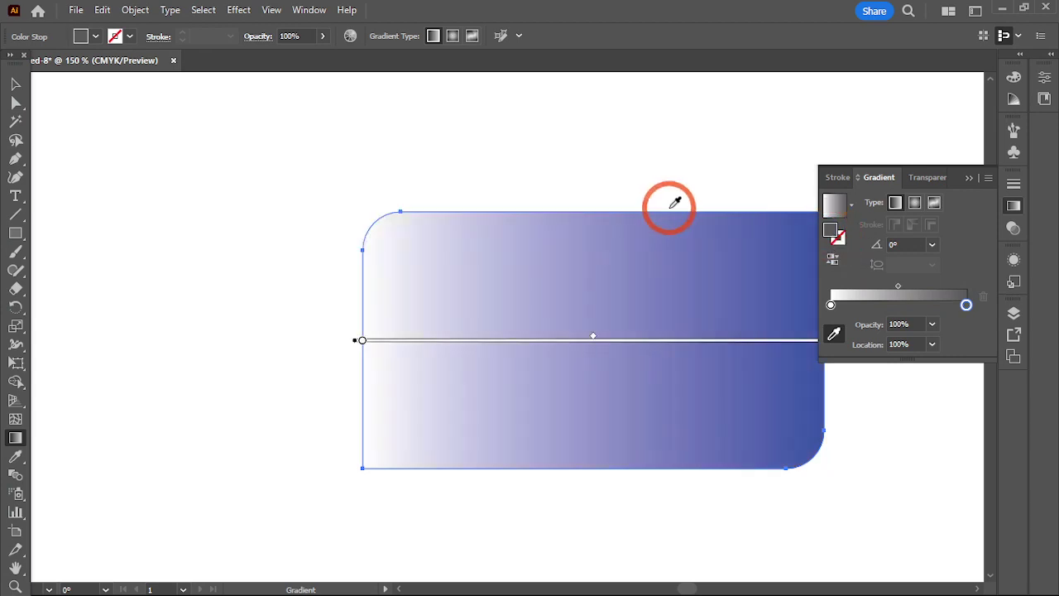
{"action": "double_click", "coordinate": [830, 233]}
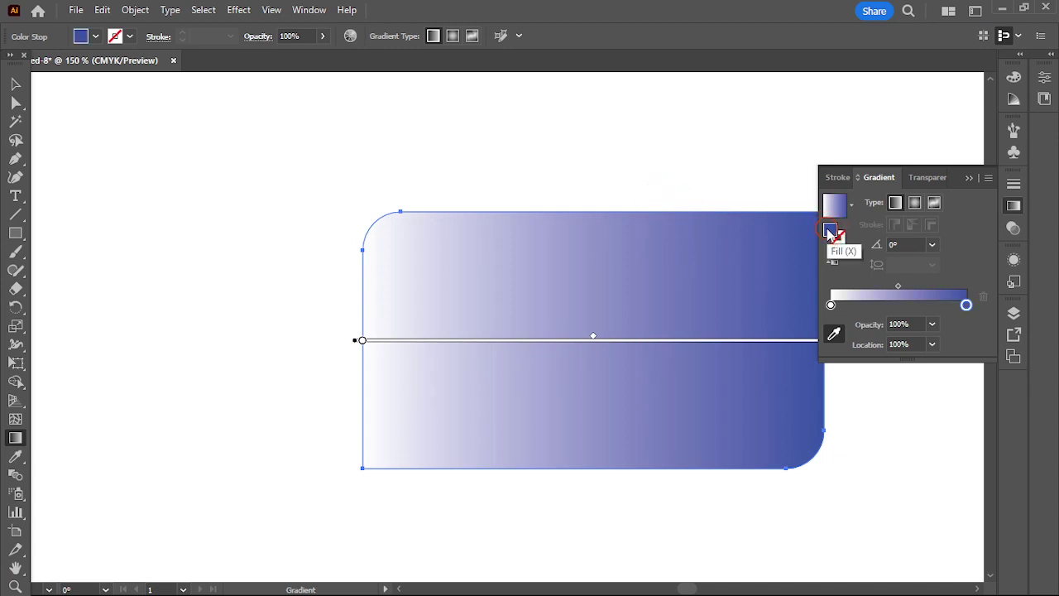
{"action": "left_click", "coordinate": [499, 250]}
{"action": "left_click_drag", "start_coordinate": [499, 251], "coordinate": [517, 262]}
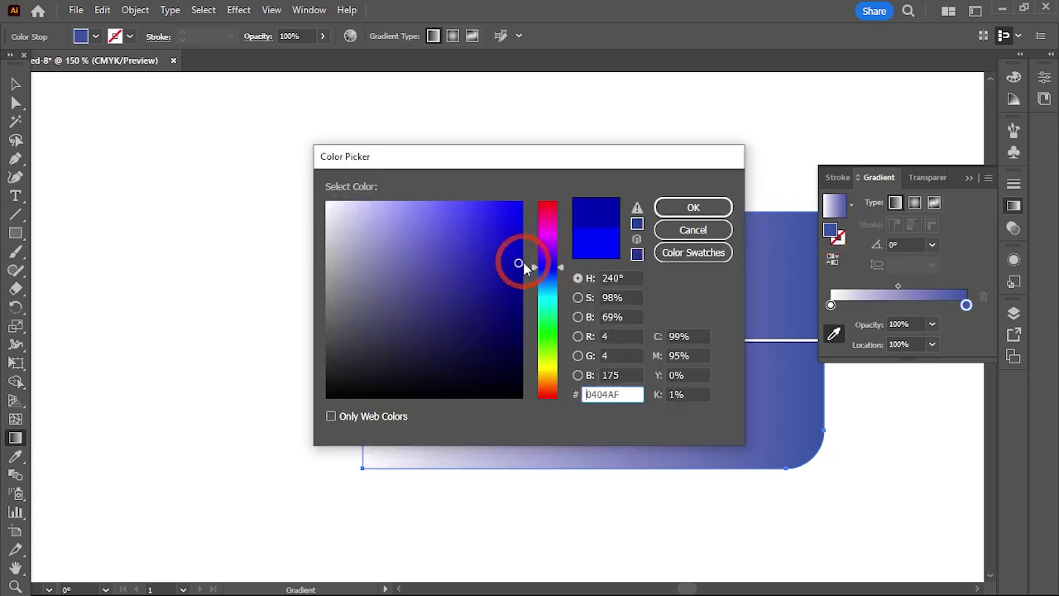
{"action": "left_click", "coordinate": [681, 208]}
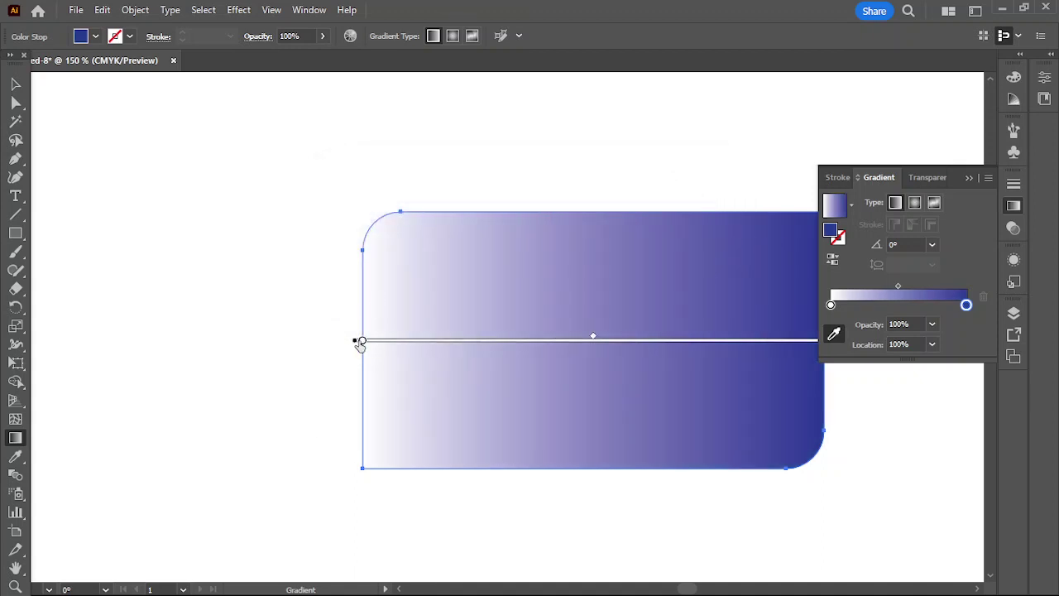
Step: Try to change the gradient's white start stop to an orange-brown, #C16000, in the Color Picker
{"action": "left_click", "coordinate": [361, 340]}
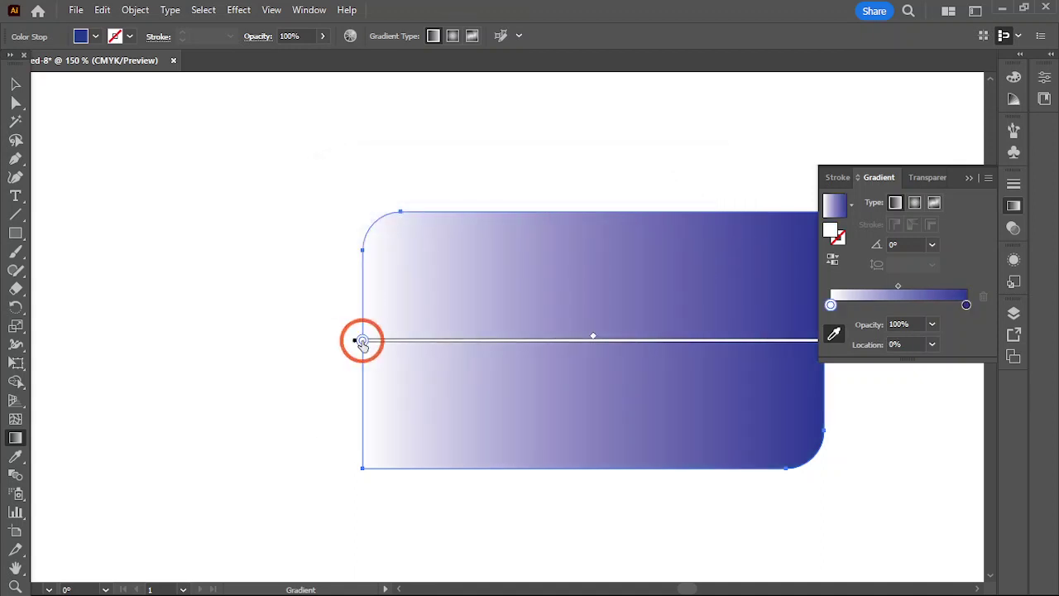
{"action": "double_click", "coordinate": [831, 235]}
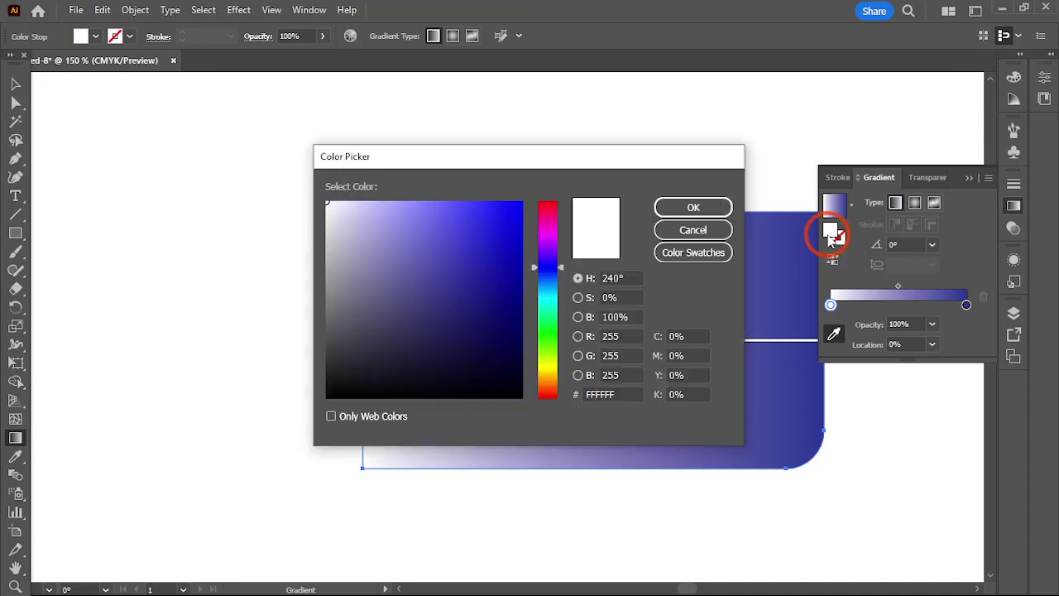
{"action": "left_click_drag", "start_coordinate": [547, 267], "coordinate": [523, 263]}
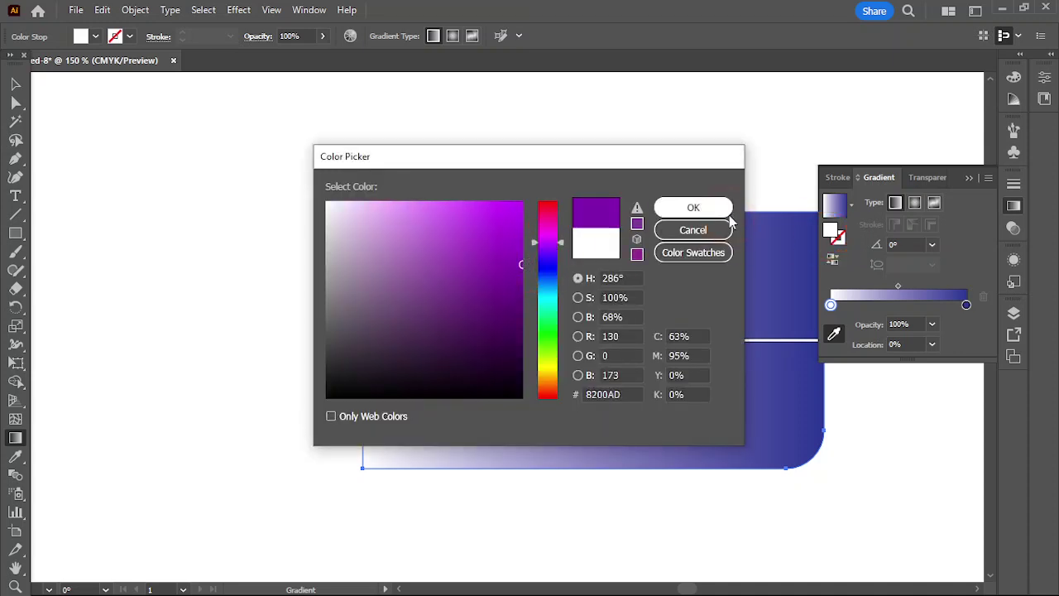
{"action": "left_click", "coordinate": [548, 295]}
{"action": "left_click_drag", "start_coordinate": [553, 327], "coordinate": [549, 381]}
{"action": "left_click_drag", "start_coordinate": [471, 339], "coordinate": [537, 246]}
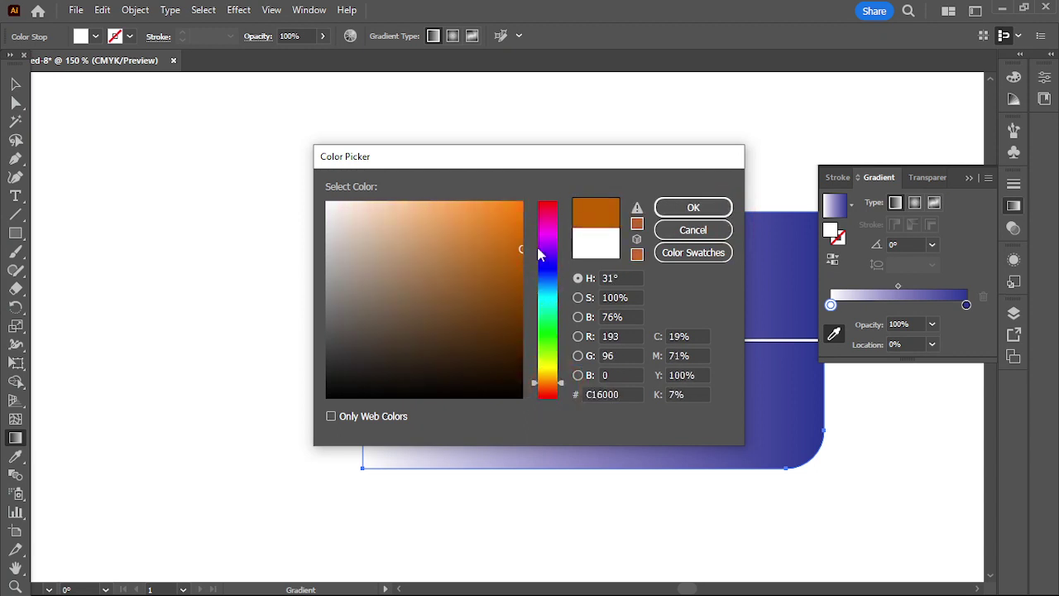
{"action": "left_click", "coordinate": [720, 207]}
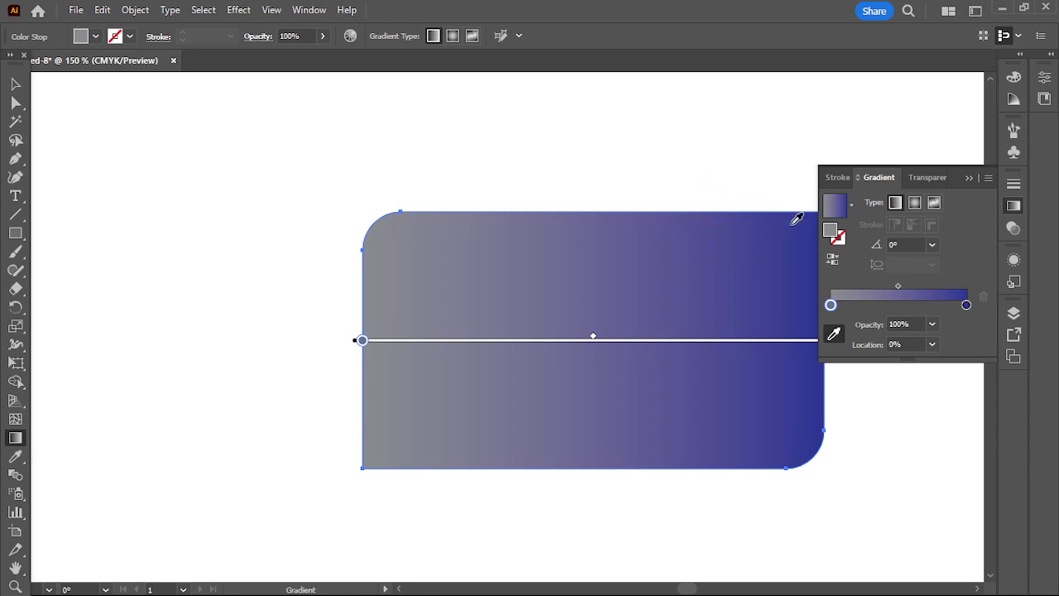
Step: Try the CMYK Yellow swatch on the gradient's start stop and settle on the orange-red swatch
{"action": "left_click", "coordinate": [831, 230]}
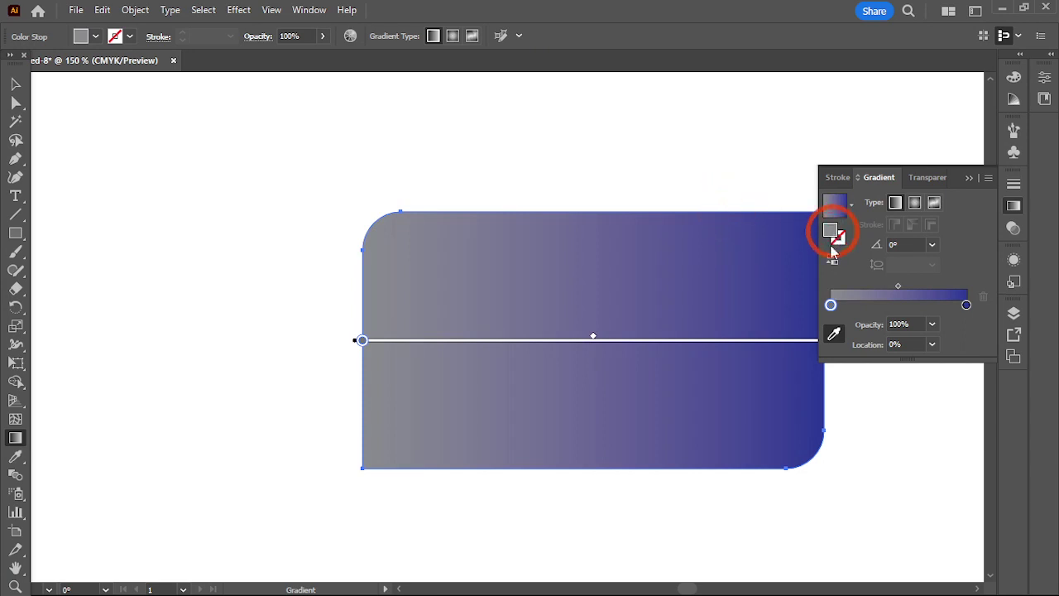
{"action": "double_click", "coordinate": [831, 305]}
{"action": "left_click", "coordinate": [822, 354]}
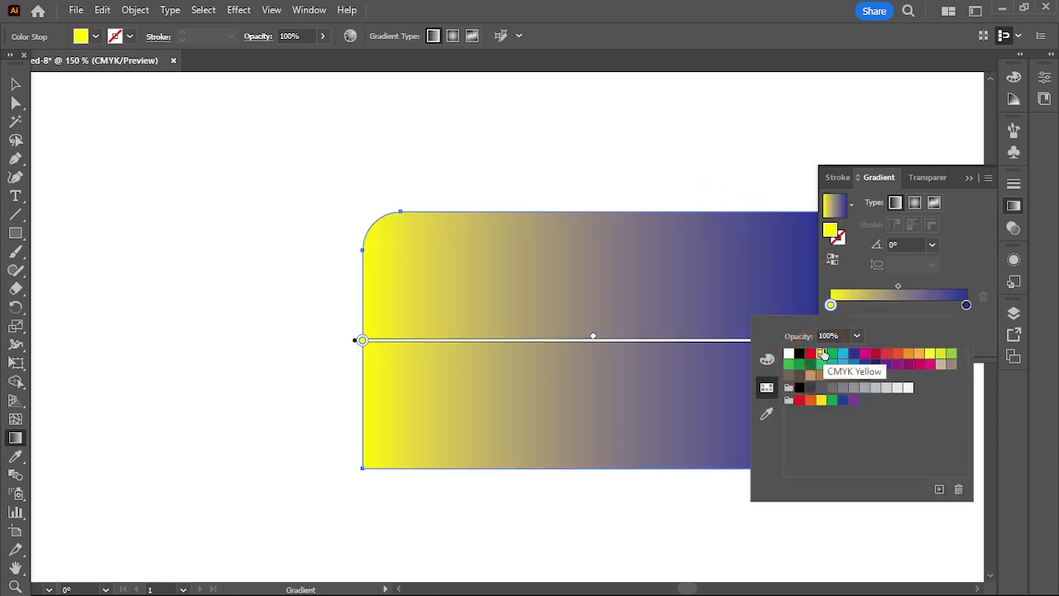
{"action": "left_click", "coordinate": [897, 353]}
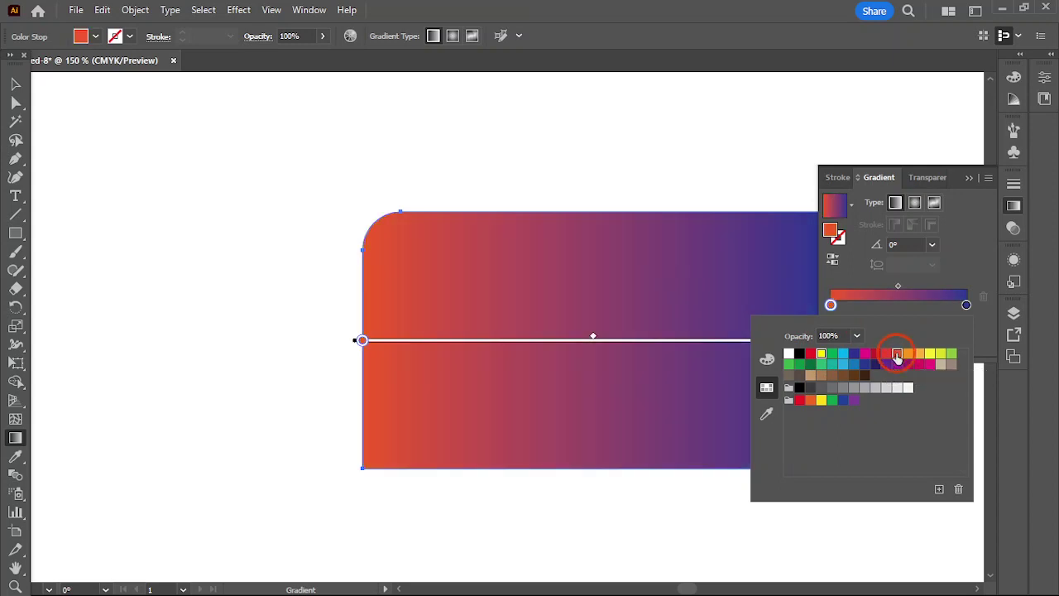
{"action": "left_click", "coordinate": [869, 289]}
{"action": "left_click", "coordinate": [807, 306]}
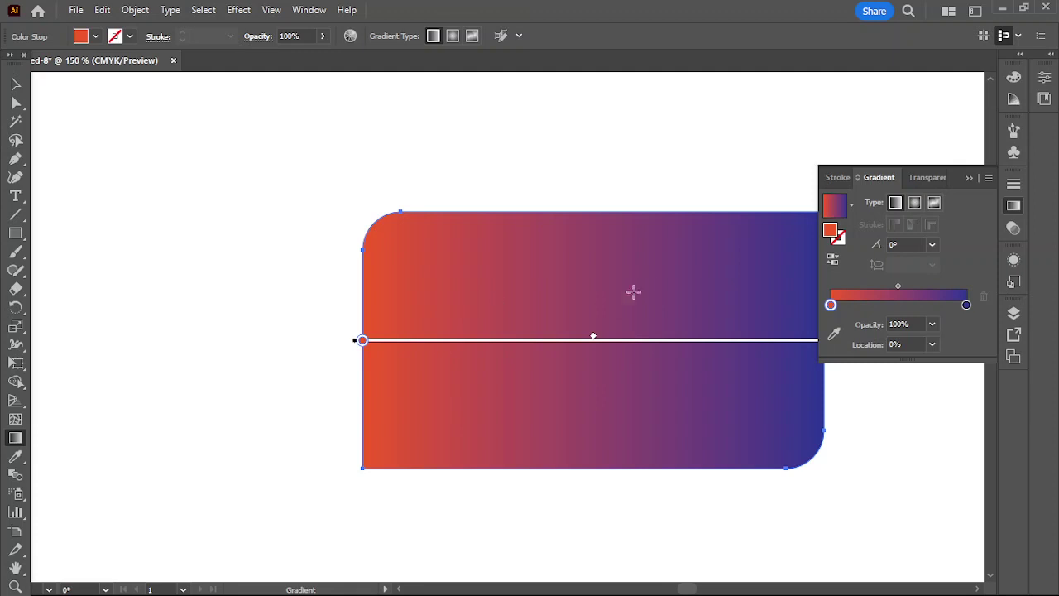
Step: Set the linear gradient's angle to 30° and deselect the rectangle with the Selection tool
{"action": "left_click", "coordinate": [932, 246]}
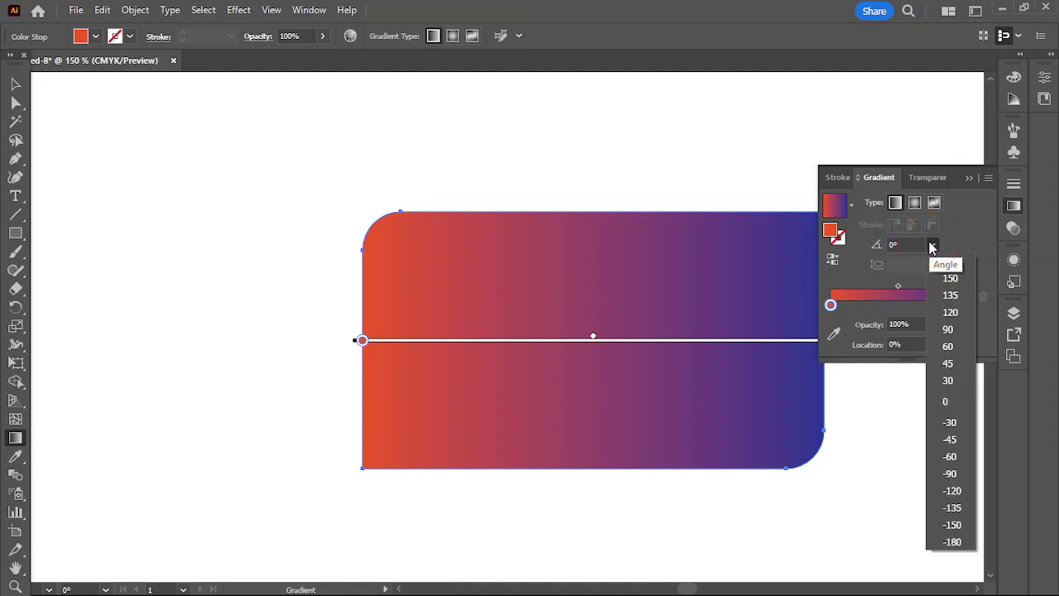
{"action": "left_click", "coordinate": [952, 382]}
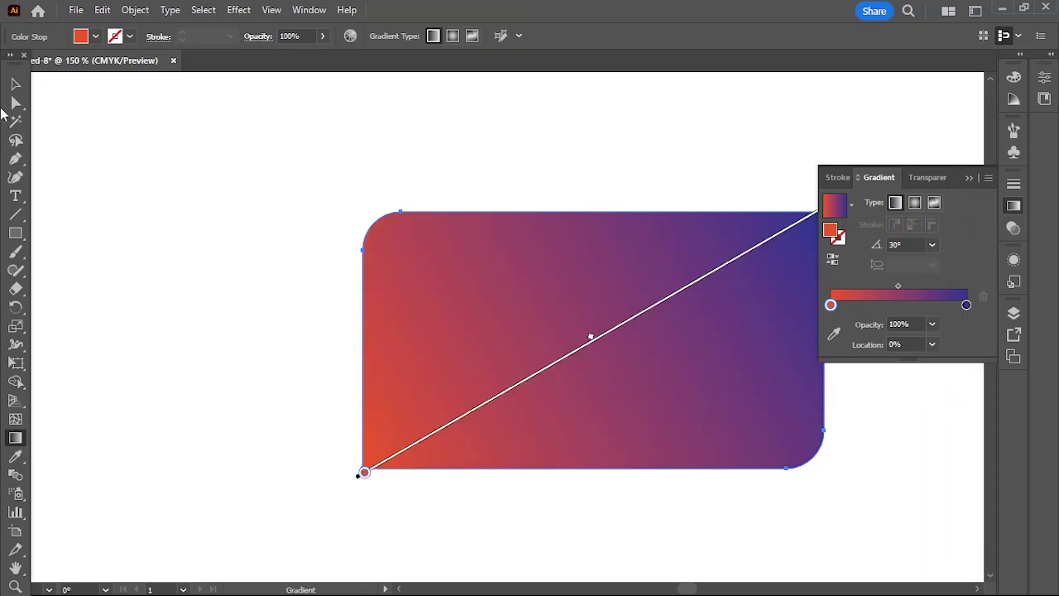
{"action": "left_click", "coordinate": [15, 84]}
{"action": "left_click", "coordinate": [425, 166]}
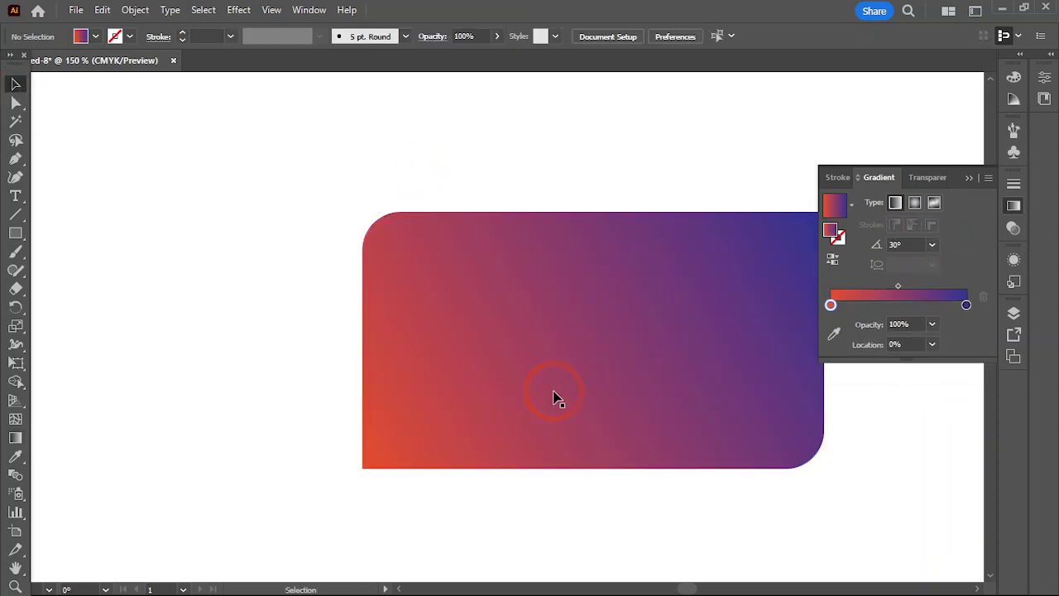
Step: Shift the gradient rectangle slightly up and right, and add the text "Jazakumullahu Khairan" across its upper part
{"action": "left_click", "coordinate": [756, 339]}
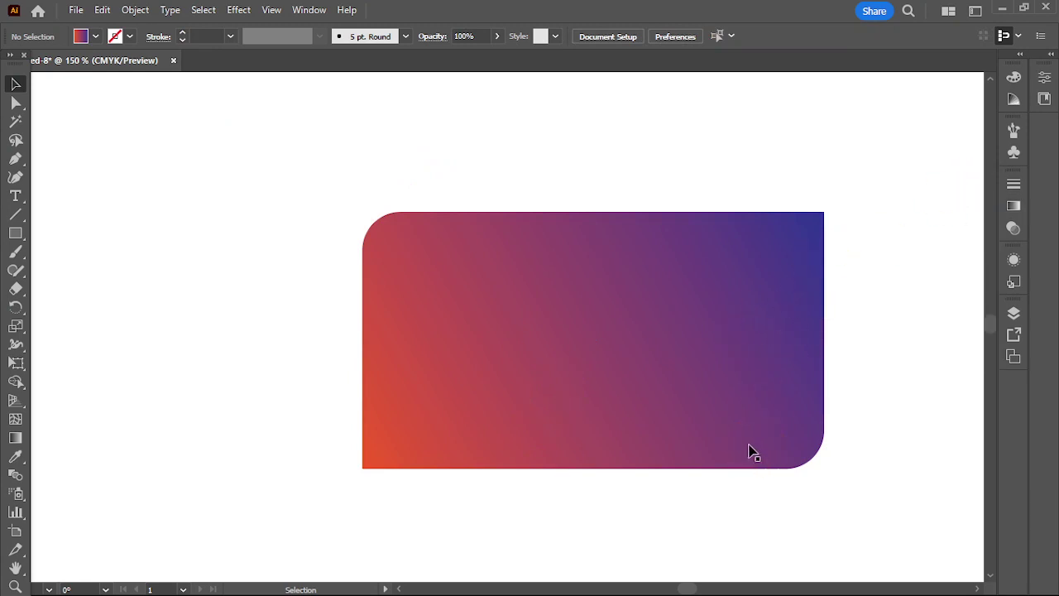
{"action": "left_click_drag", "start_coordinate": [661, 410], "coordinate": [676, 386]}
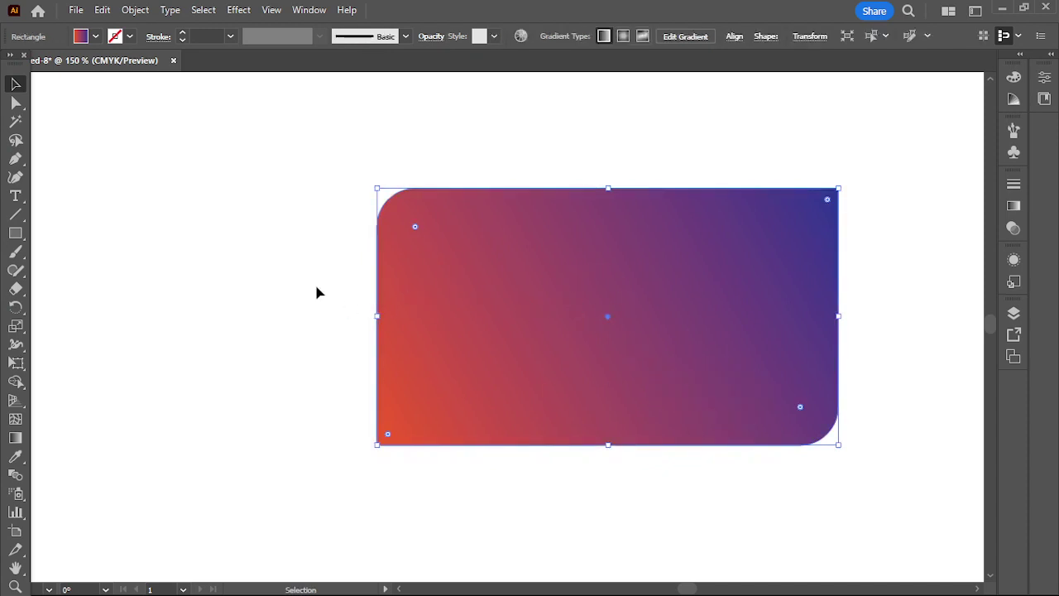
{"action": "left_click", "coordinate": [15, 196]}
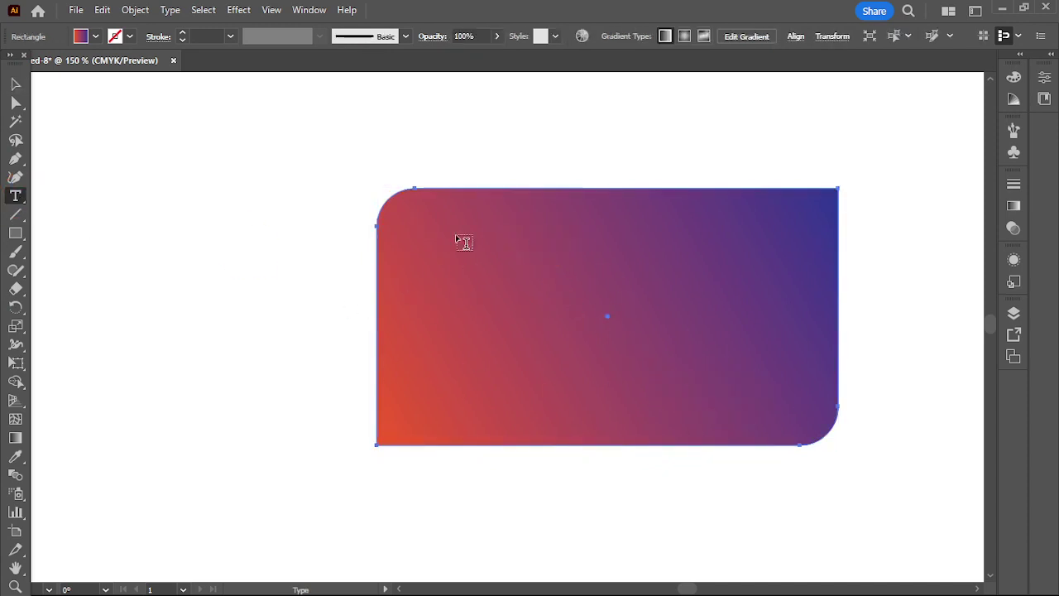
{"action": "left_click", "coordinate": [456, 271]}
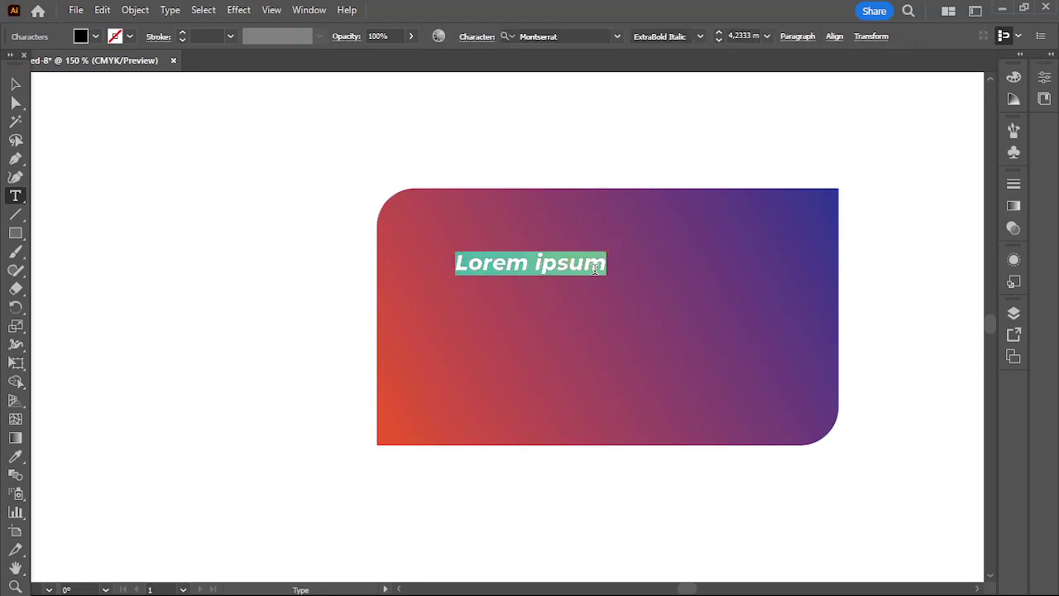
{"action": "type", "text": "Jaza"}
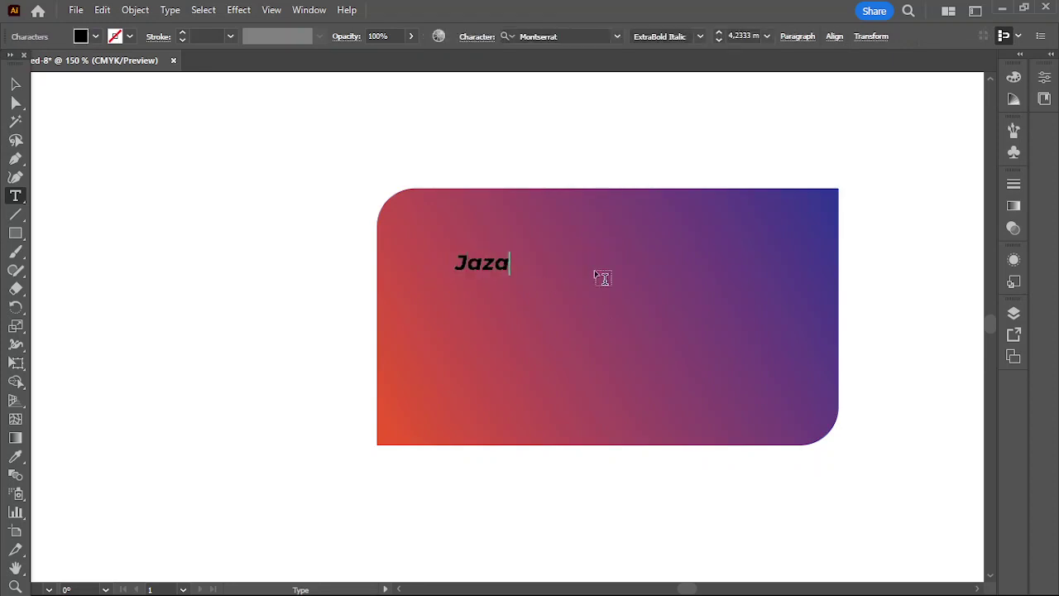
{"action": "type", "text": "kumullahu Kh"}
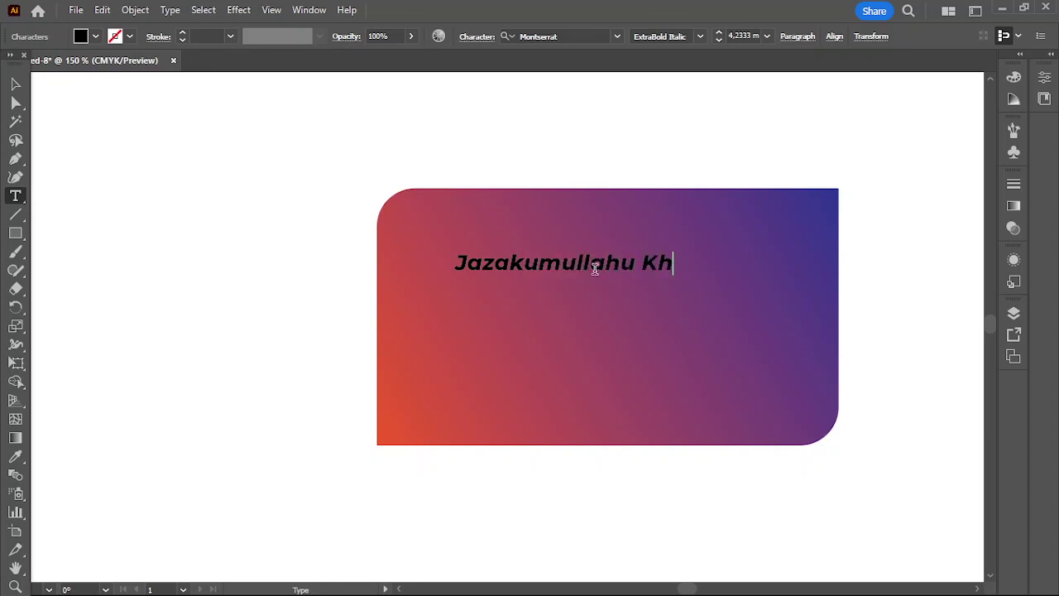
{"action": "type", "text": "airan"}
{"action": "left_click", "coordinate": [15, 83]}
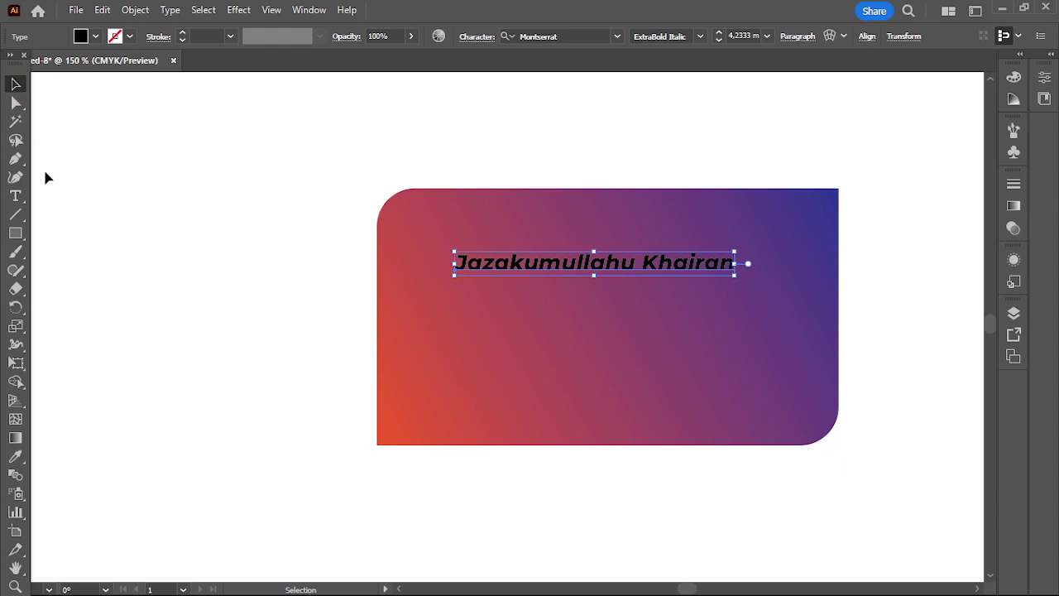
Step: Set the heading in the Kestoy Selfie font and enlarge it to about 9.48 mm, repositioned to nearly span the label's width
{"action": "left_click", "coordinate": [15, 196]}
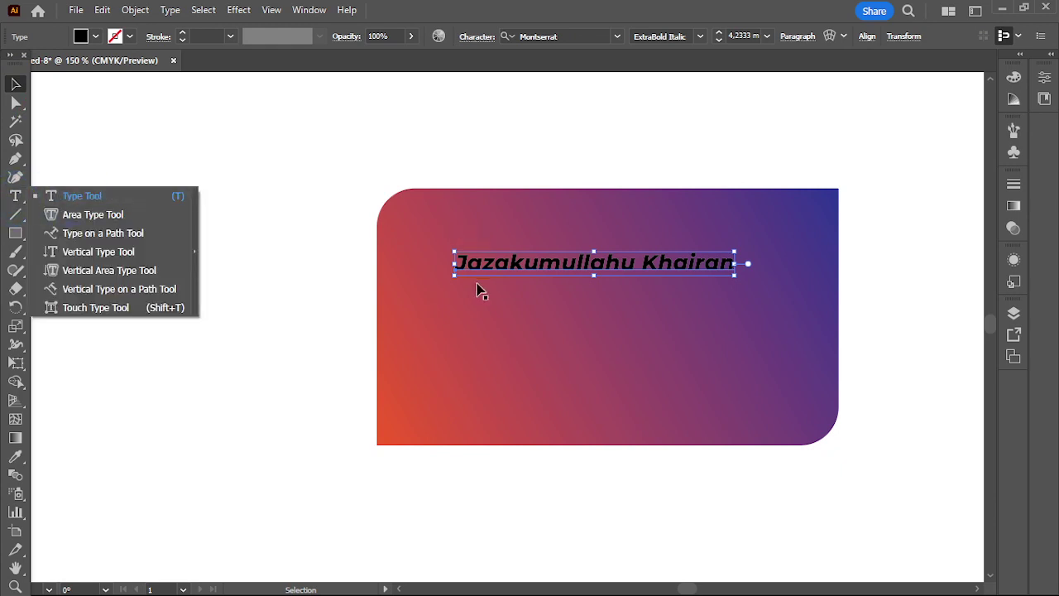
{"action": "left_click", "coordinate": [485, 280]}
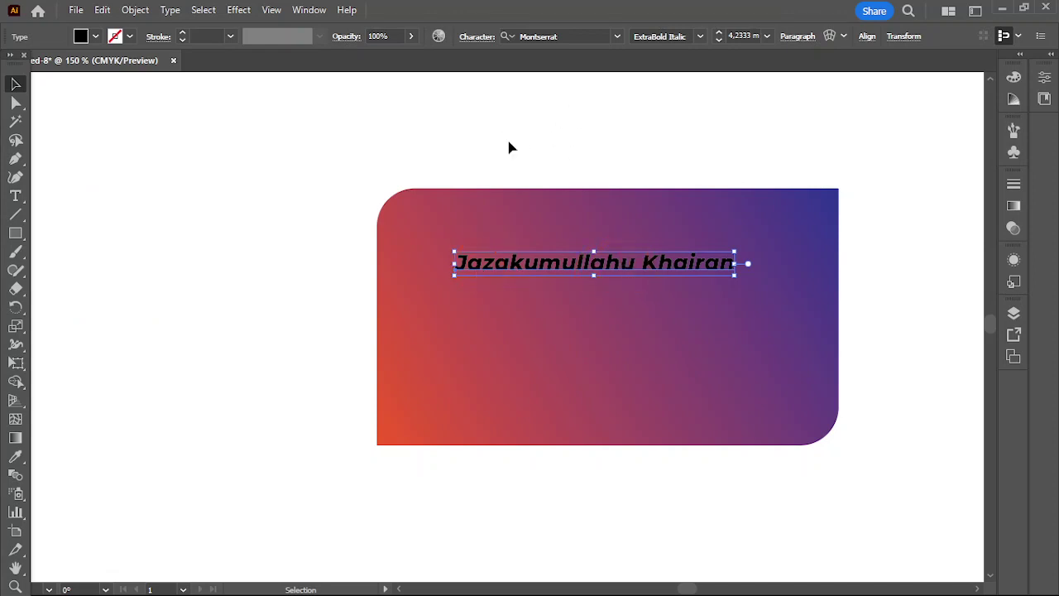
{"action": "left_click", "coordinate": [618, 37]}
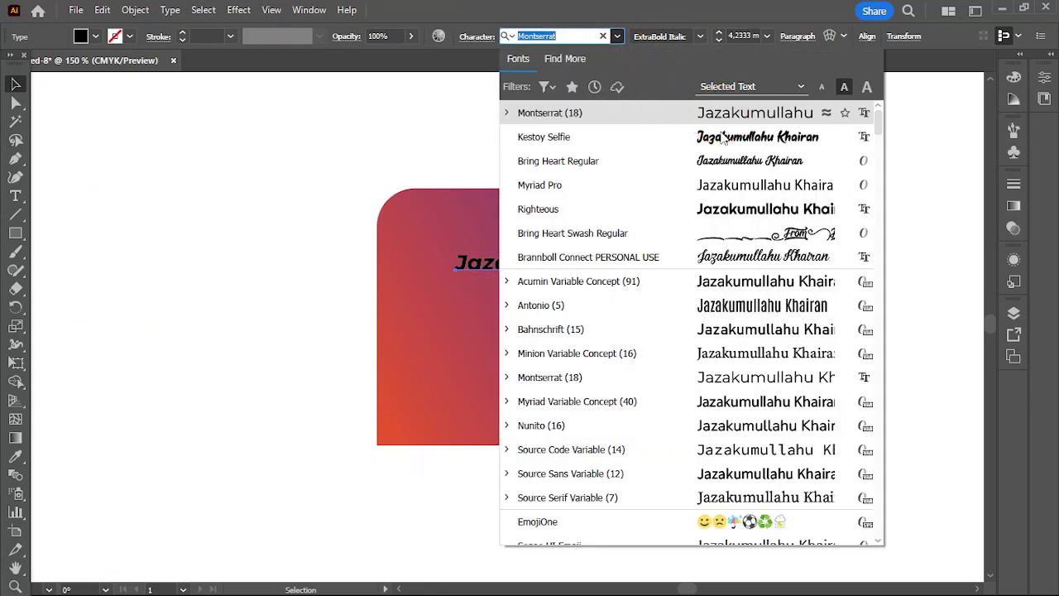
{"action": "left_click", "coordinate": [720, 136]}
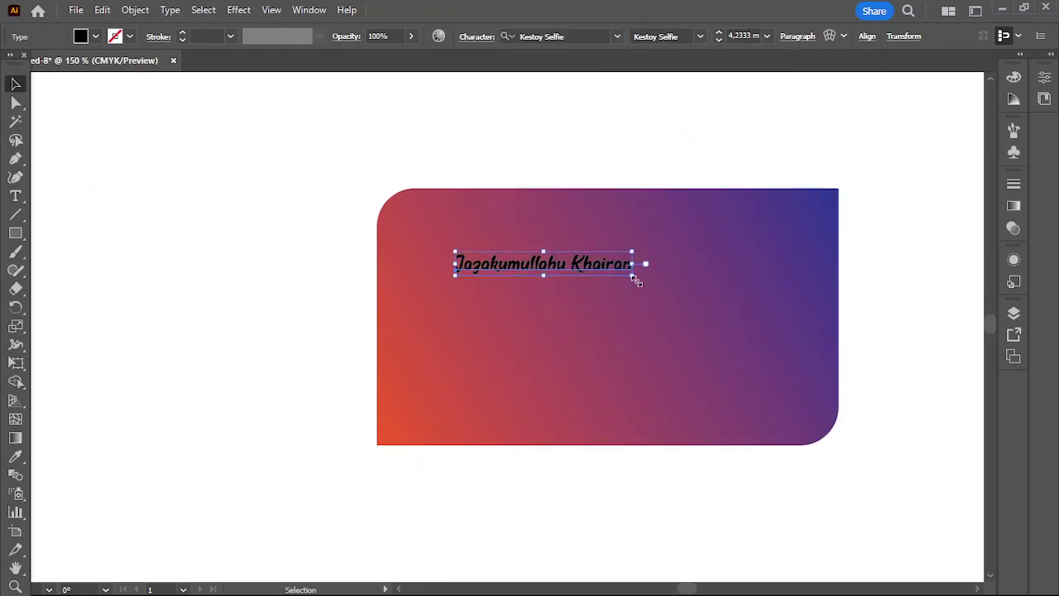
{"action": "left_click_drag", "start_coordinate": [634, 278], "coordinate": [771, 404]}
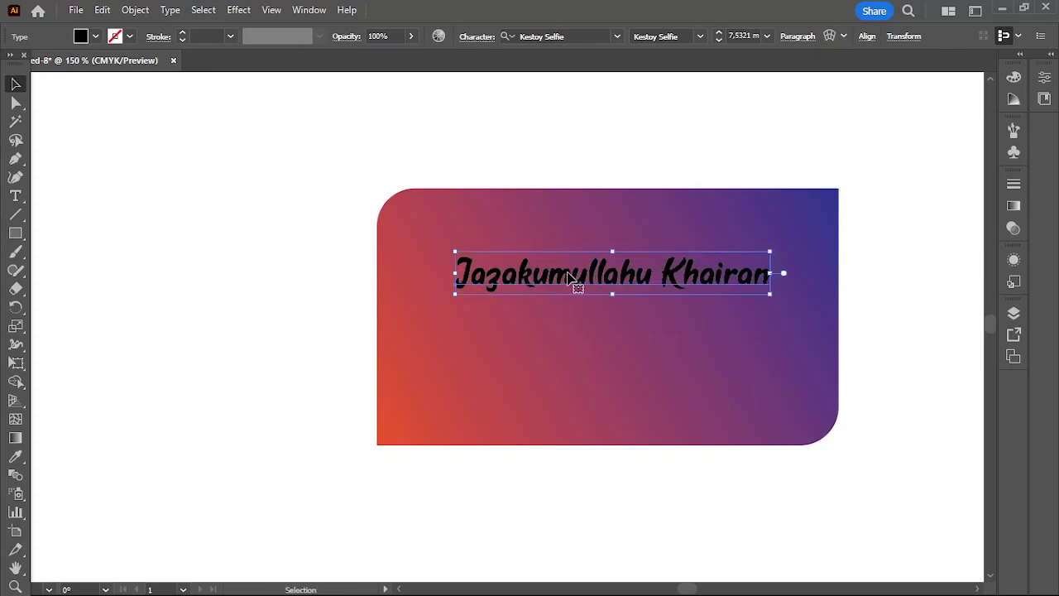
{"action": "left_click_drag", "start_coordinate": [569, 278], "coordinate": [526, 265]}
{"action": "left_click_drag", "start_coordinate": [729, 283], "coordinate": [809, 386]}
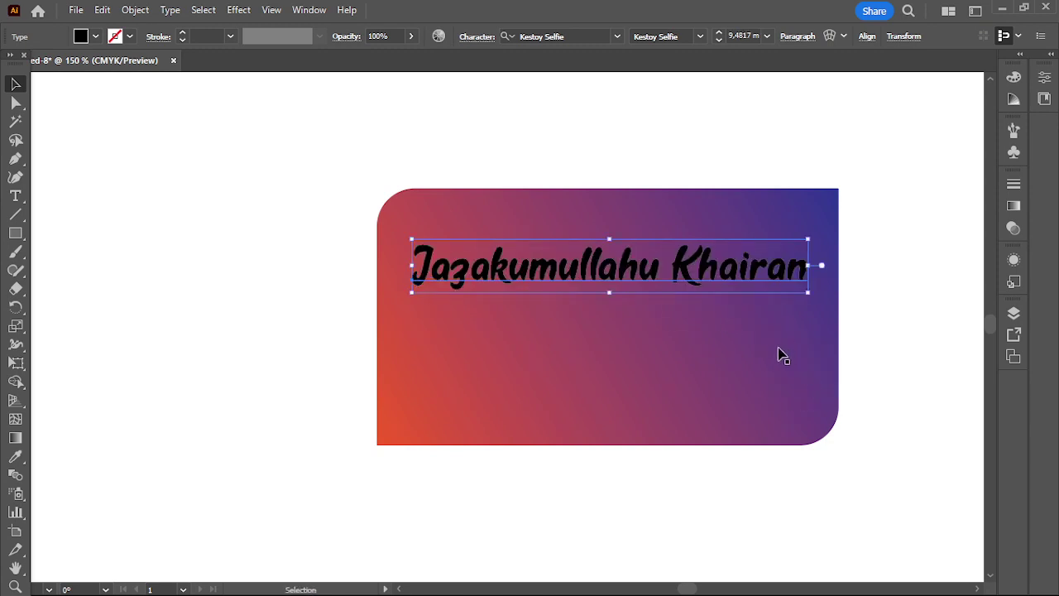
Step: Fill the heading text with white and nudge it slightly lower on the label
{"action": "left_click", "coordinate": [1014, 80]}
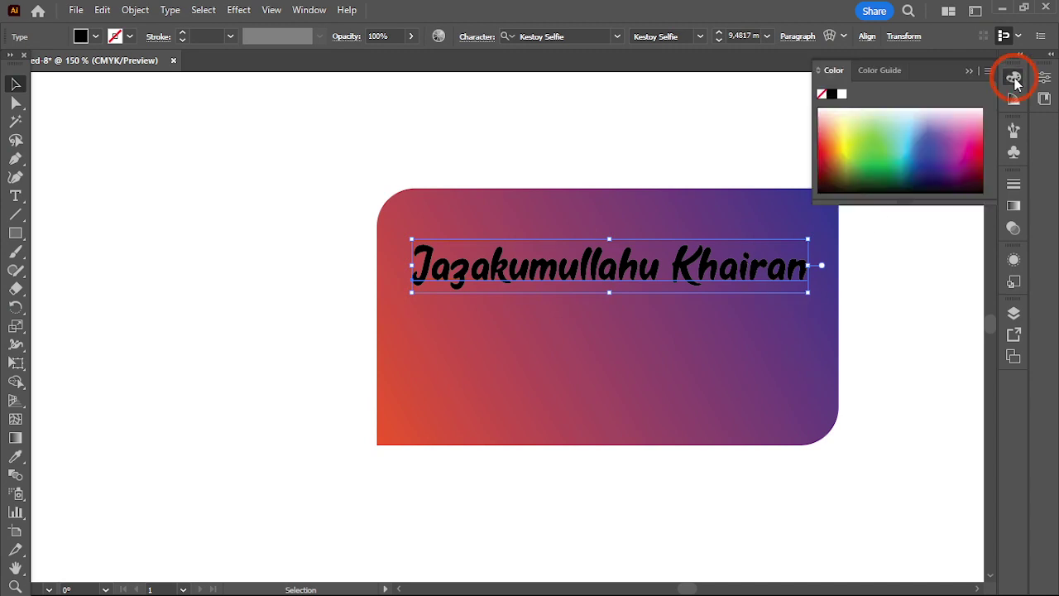
{"action": "left_click", "coordinate": [842, 94]}
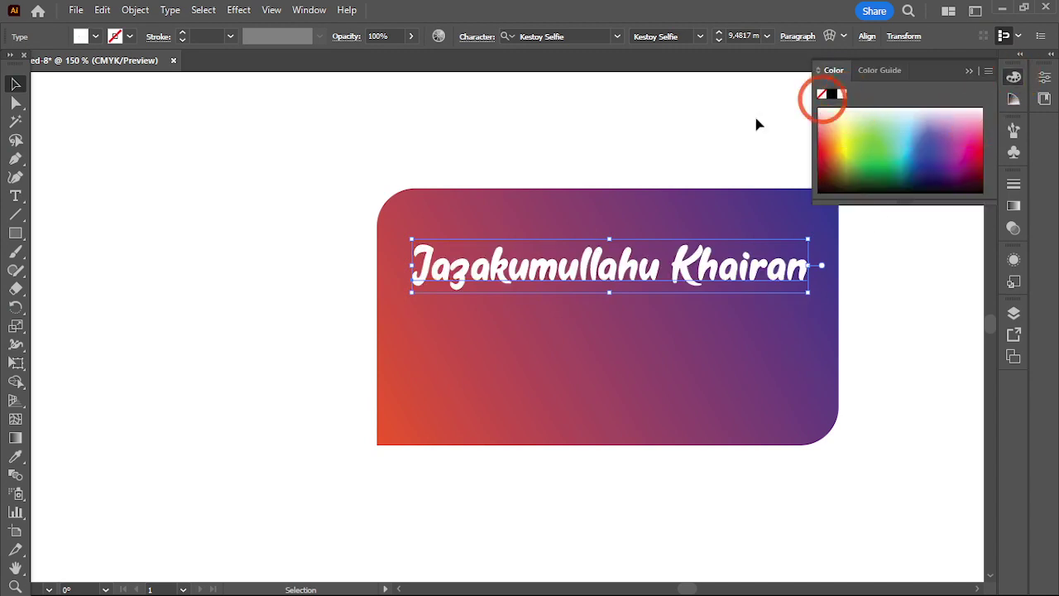
{"action": "left_click", "coordinate": [689, 139]}
{"action": "left_click_drag", "start_coordinate": [679, 279], "coordinate": [686, 281]}
{"action": "left_click", "coordinate": [706, 183]}
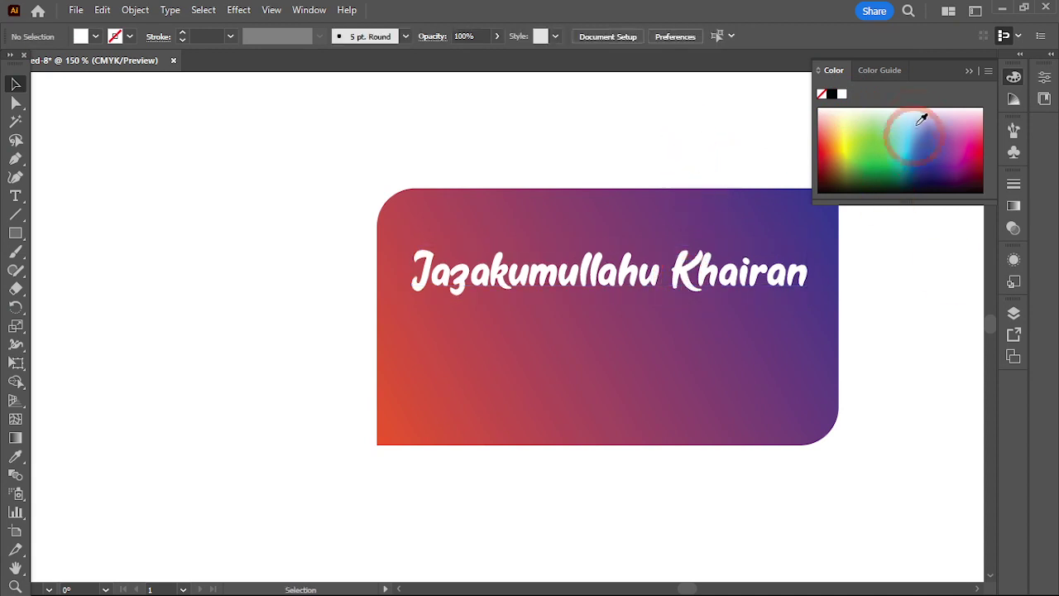
{"action": "left_click", "coordinate": [972, 72]}
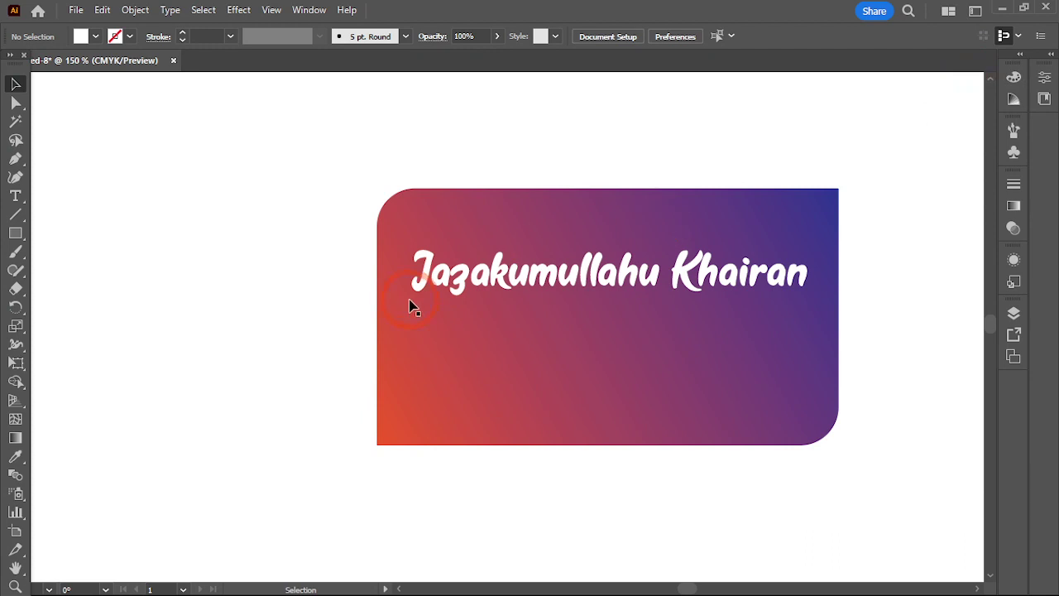
Step: Add the three-line quoted text "Semoga Allah / membalasmu dengan / kebaikan." below the heading
{"action": "left_click", "coordinate": [14, 196]}
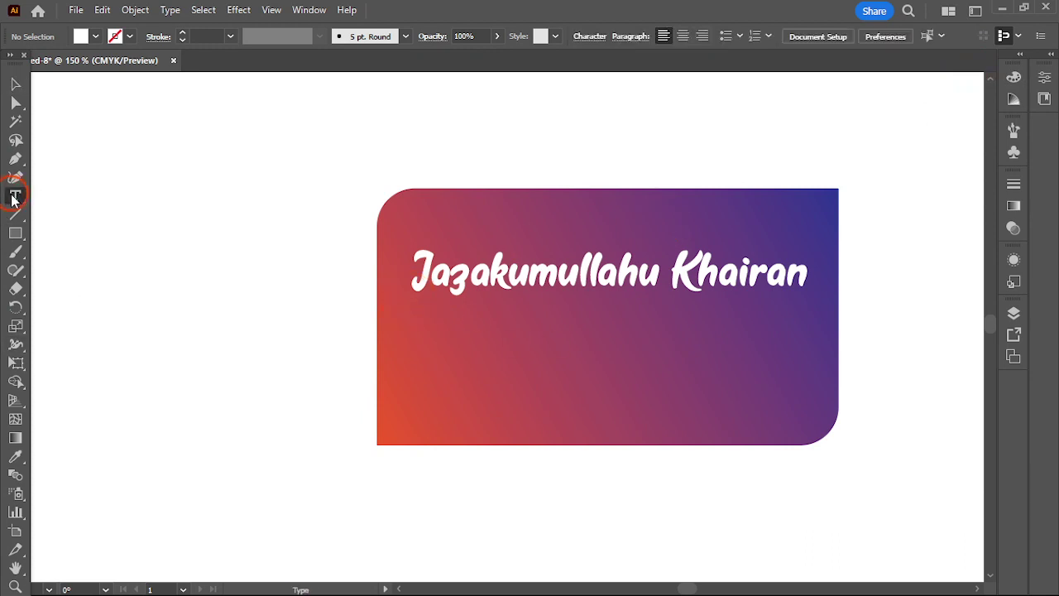
{"action": "left_click", "coordinate": [436, 346]}
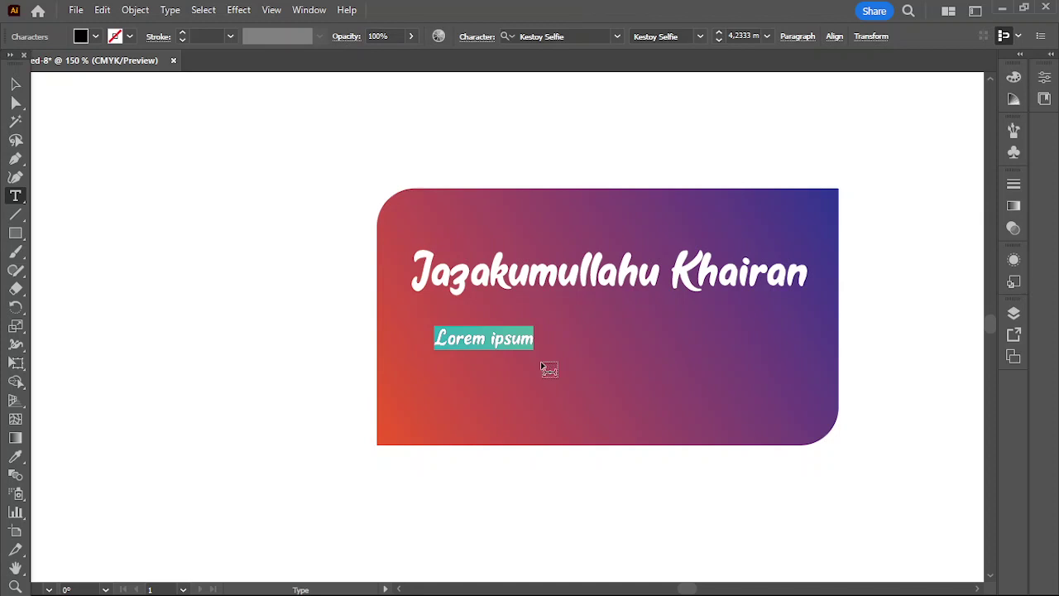
{"action": "key", "text": "BackSpace"}
{"action": "type", "text": "\"Semoga Allah"}
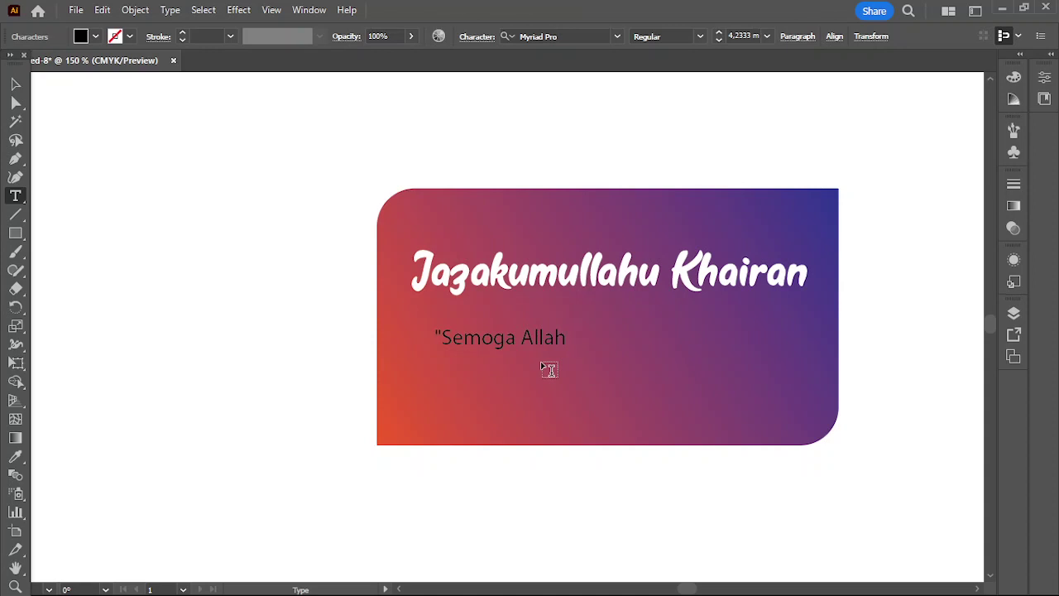
{"action": "type", "text": " mem"}
{"action": "type", "text": "balasmu dengan"}
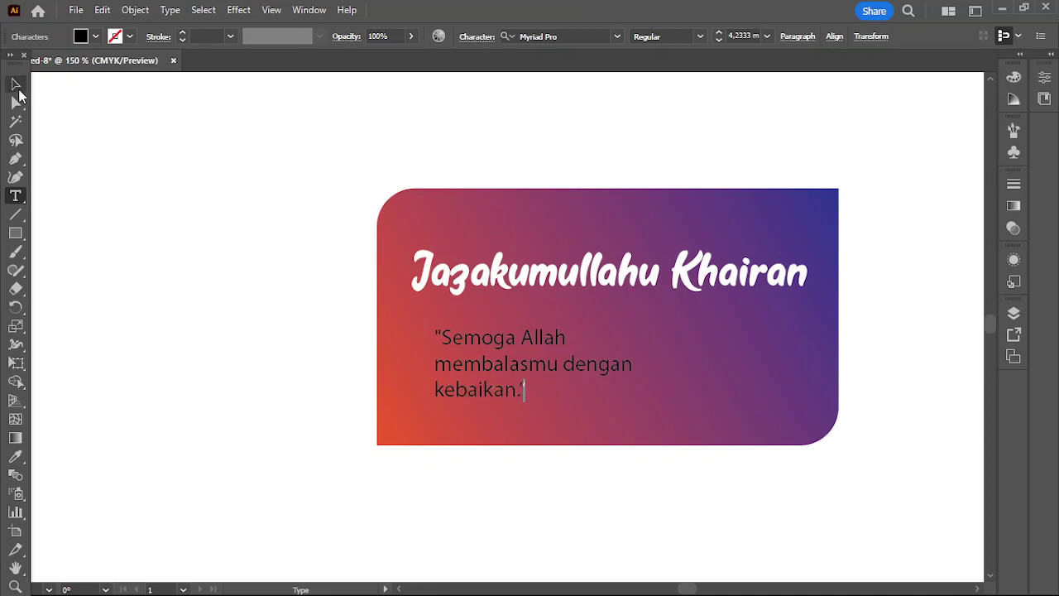
{"action": "left_click", "coordinate": [16, 85]}
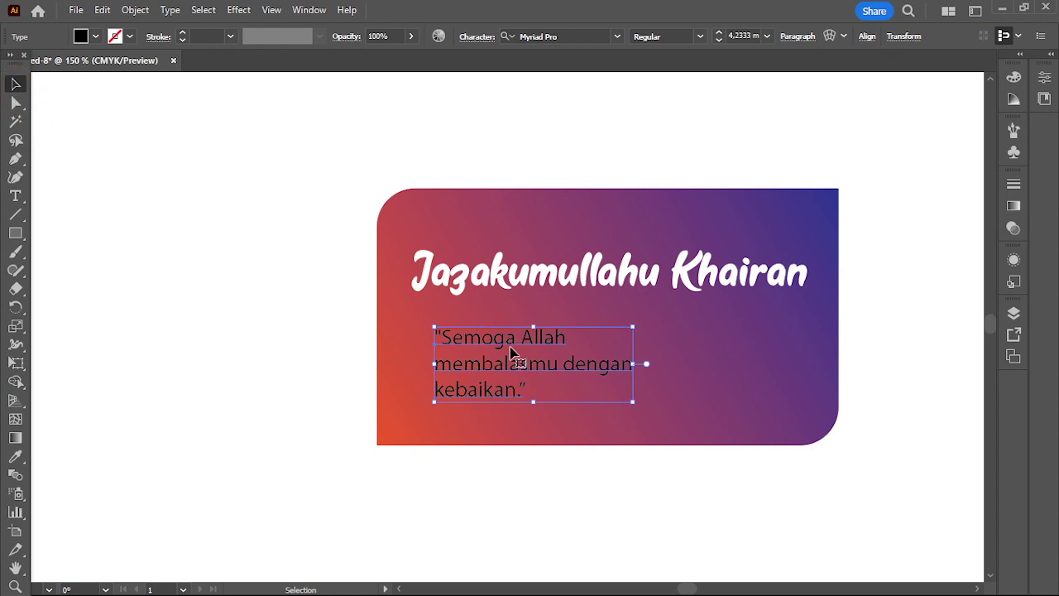
Step: Move the quote toward the label's middle and centre-align its paragraph lines
{"action": "left_click_drag", "start_coordinate": [511, 351], "coordinate": [582, 349]}
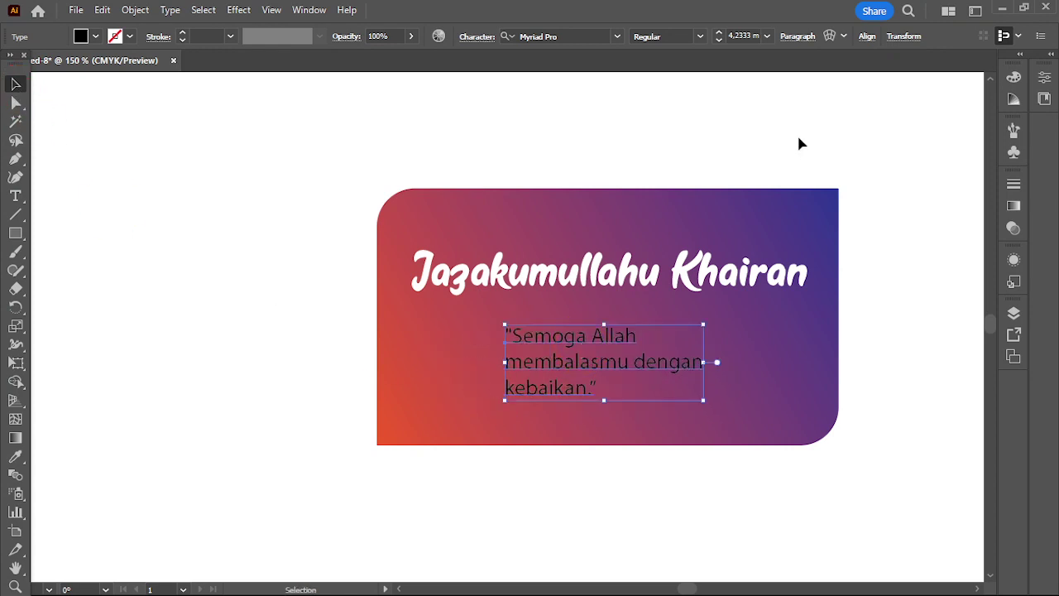
{"action": "left_click", "coordinate": [804, 37]}
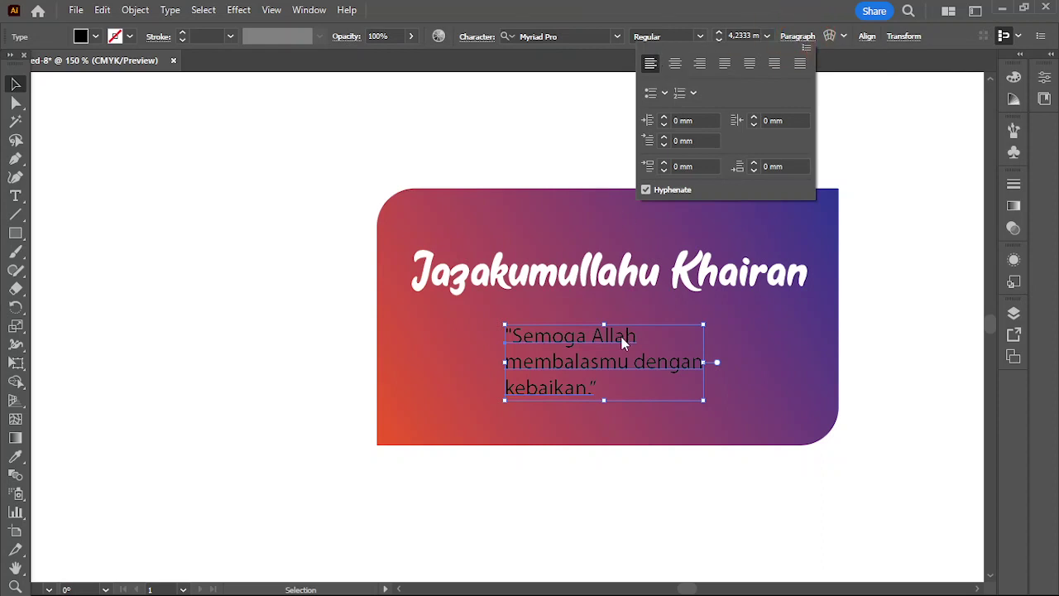
{"action": "left_click", "coordinate": [619, 337]}
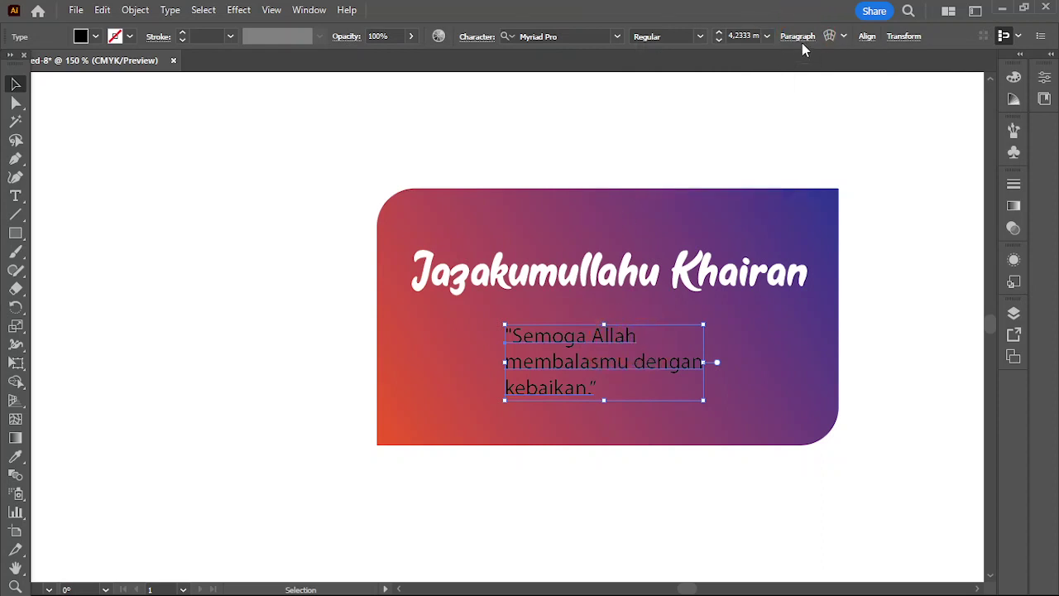
{"action": "left_click", "coordinate": [799, 40]}
{"action": "left_click", "coordinate": [596, 342]}
{"action": "mouse_move", "coordinate": [599, 346]}
{"action": "left_mouse_down"}
{"action": "mouse_move", "coordinate": [591, 372]}
{"action": "mouse_move", "coordinate": [598, 344]}
{"action": "left_mouse_up"}
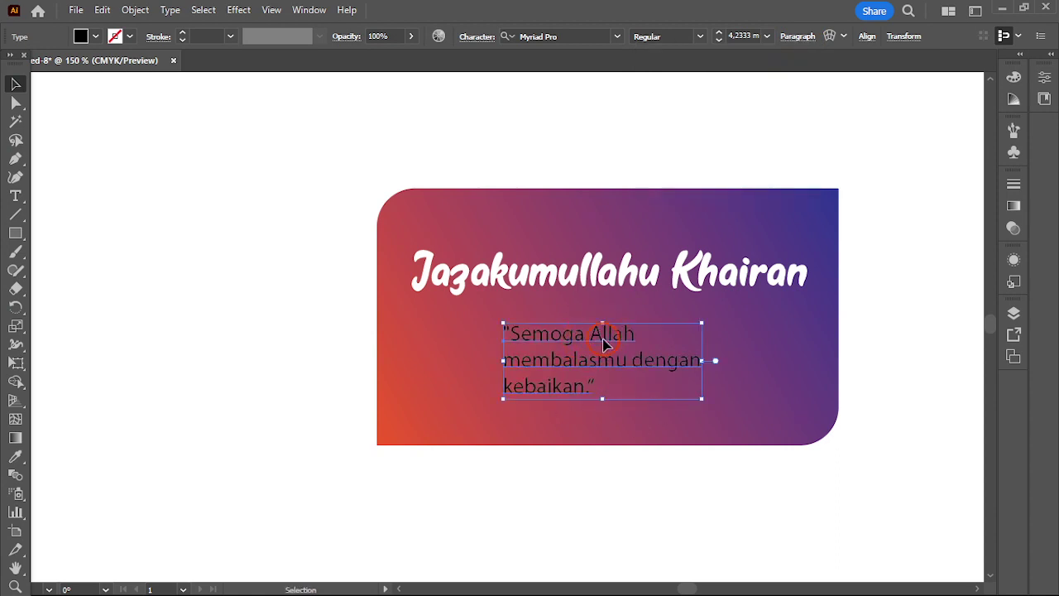
{"action": "left_click", "coordinate": [796, 38]}
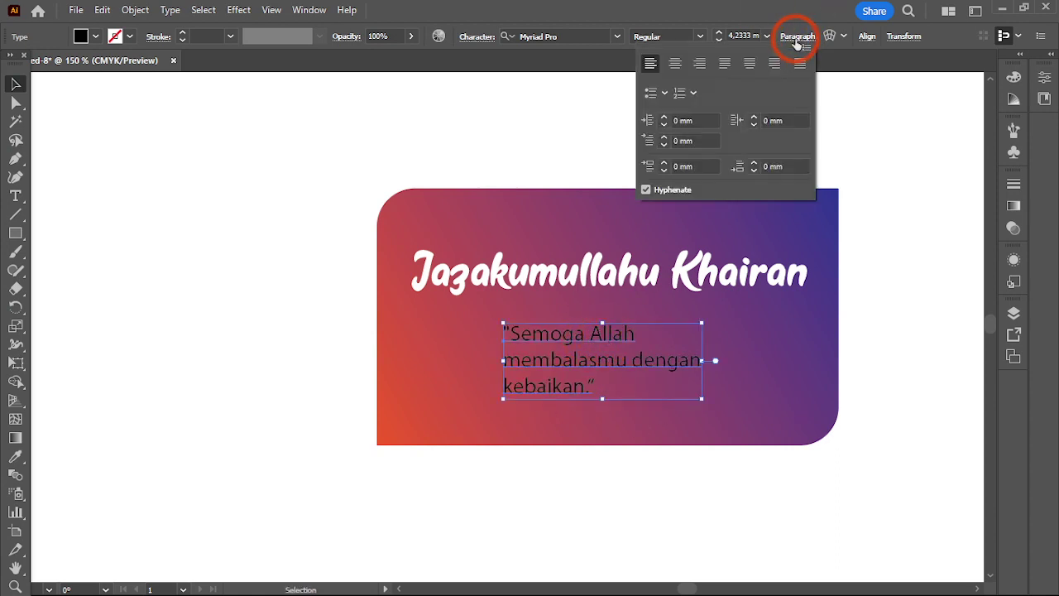
{"action": "left_click", "coordinate": [676, 66]}
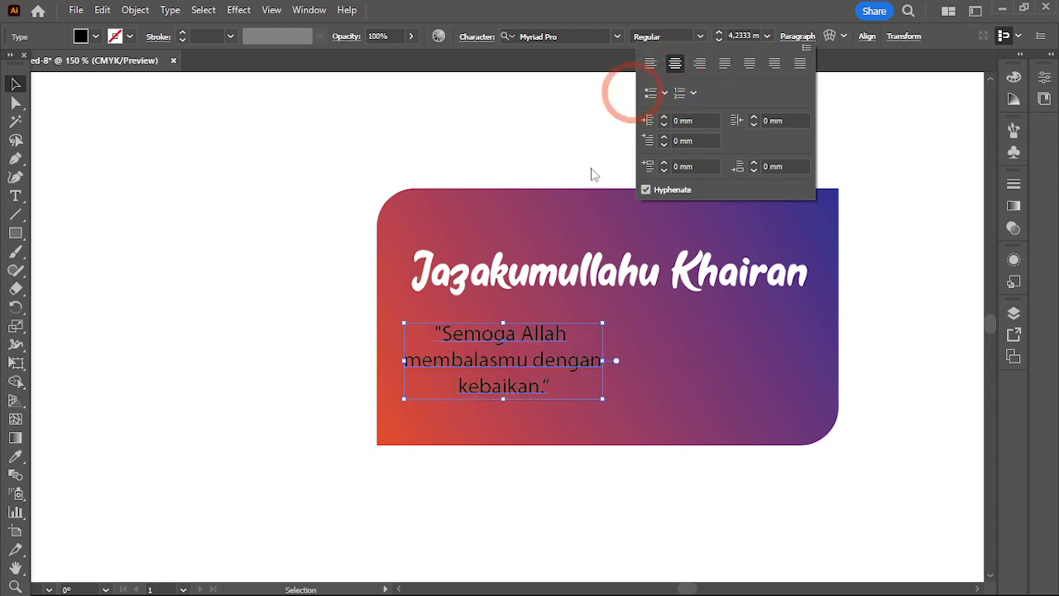
{"action": "left_click", "coordinate": [549, 144]}
{"action": "left_click", "coordinate": [461, 448]}
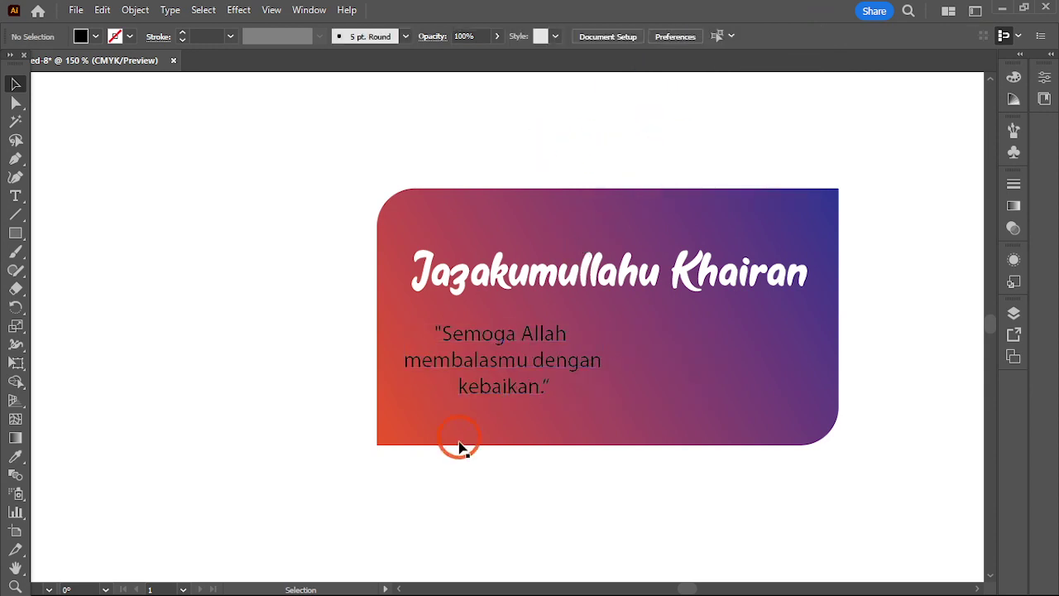
Step: Fill the quote text with white and move it to sit centred beneath the heading
{"action": "left_click", "coordinate": [514, 355]}
{"action": "left_click", "coordinate": [1015, 99]}
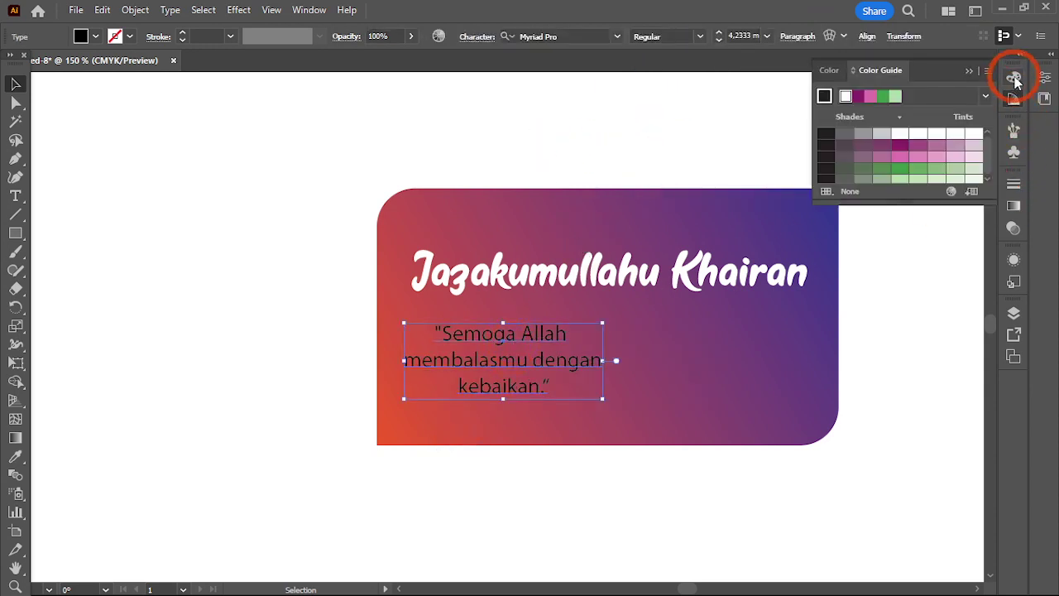
{"action": "left_click", "coordinate": [1015, 77]}
{"action": "left_click", "coordinate": [831, 99]}
{"action": "left_click", "coordinate": [516, 108]}
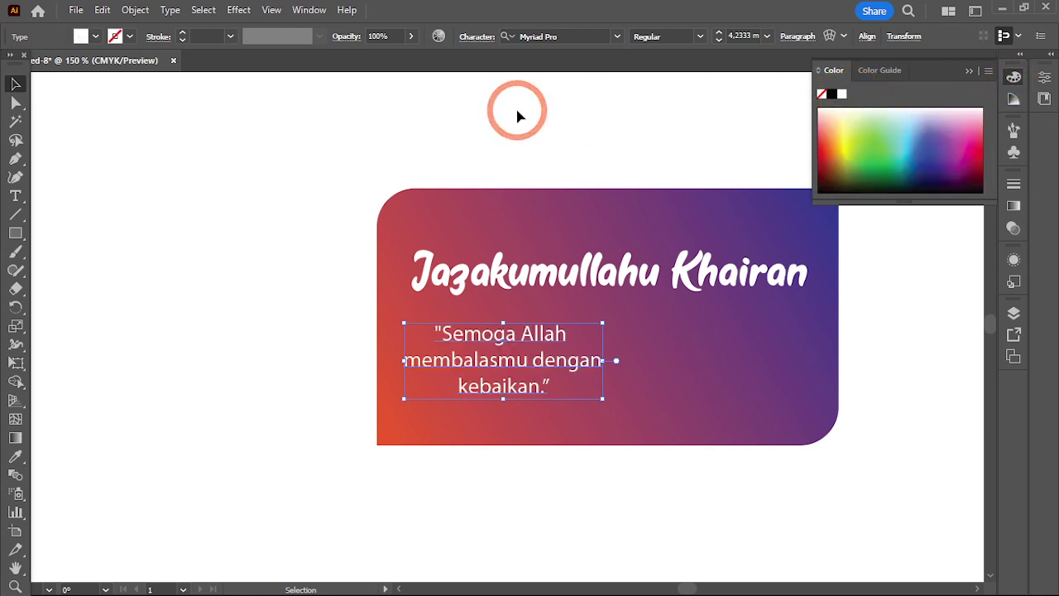
{"action": "left_click_drag", "start_coordinate": [556, 346], "coordinate": [648, 374]}
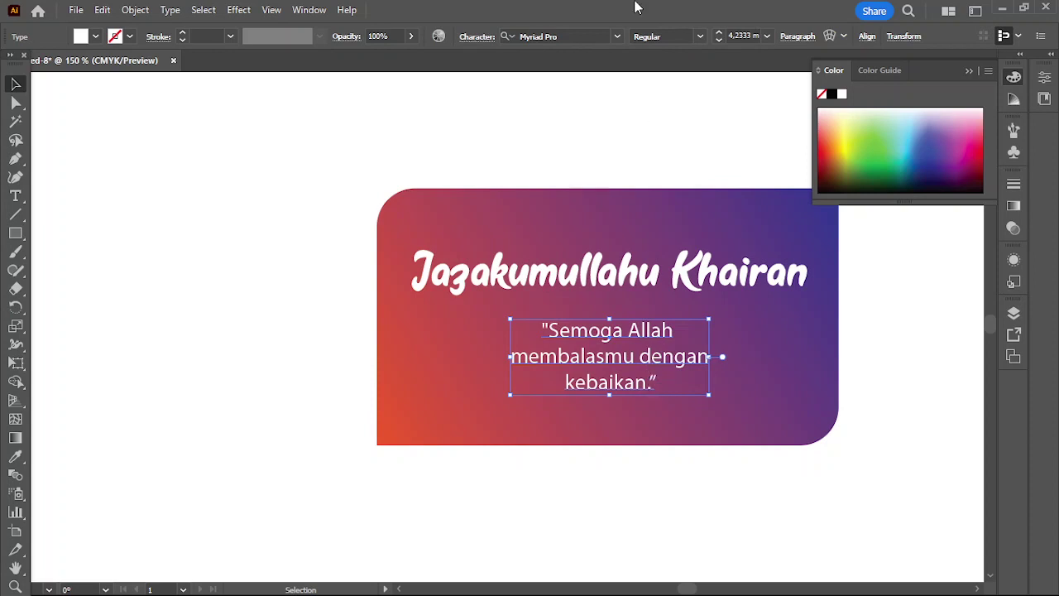
Step: Change the quote's font to Montserrat SemiBold Italic
{"action": "left_click", "coordinate": [616, 35]}
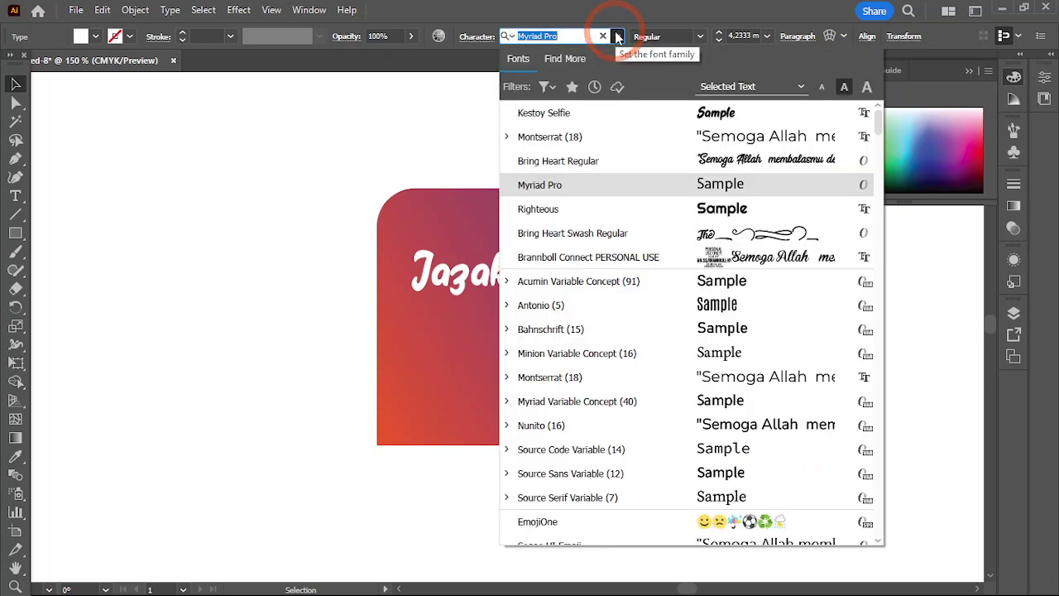
{"action": "left_click", "coordinate": [508, 137]}
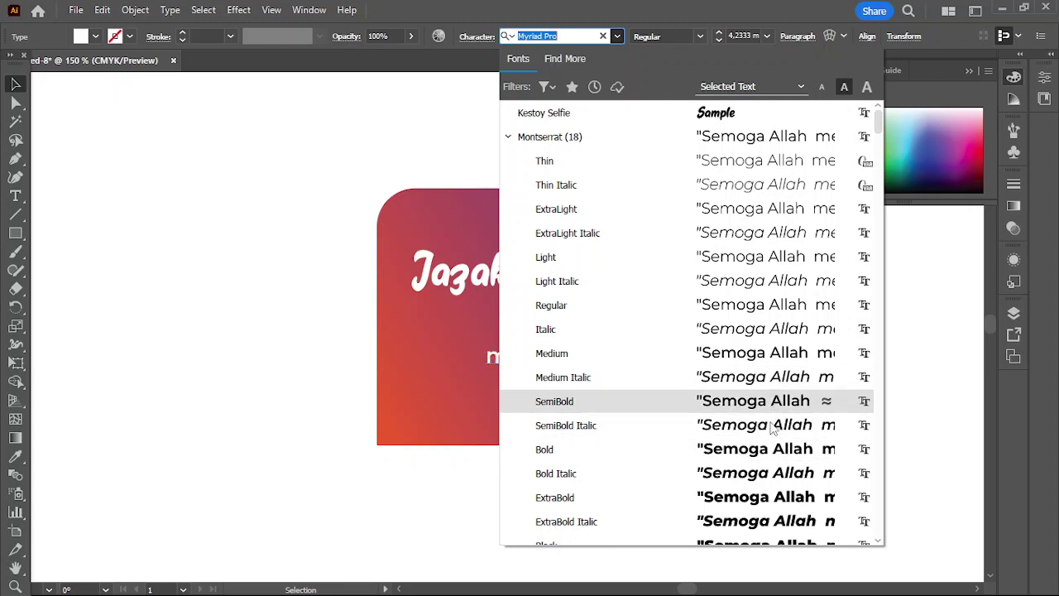
{"action": "left_click", "coordinate": [770, 420]}
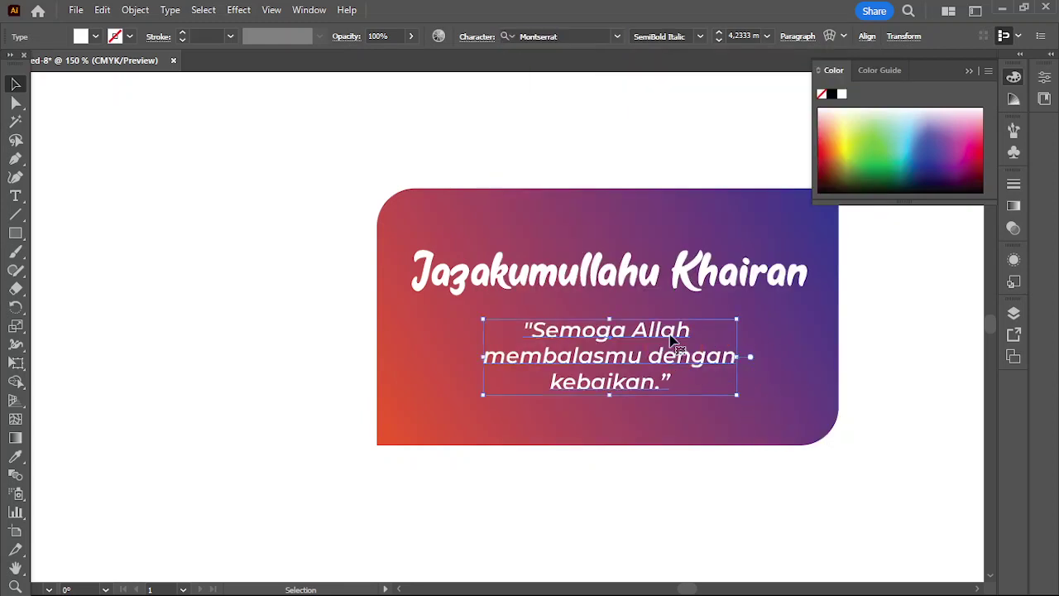
Step: Scale the quote up to a font size of about 5.16 mm and reposition it centred beneath the heading
{"action": "left_click_drag", "start_coordinate": [672, 339], "coordinate": [623, 341]}
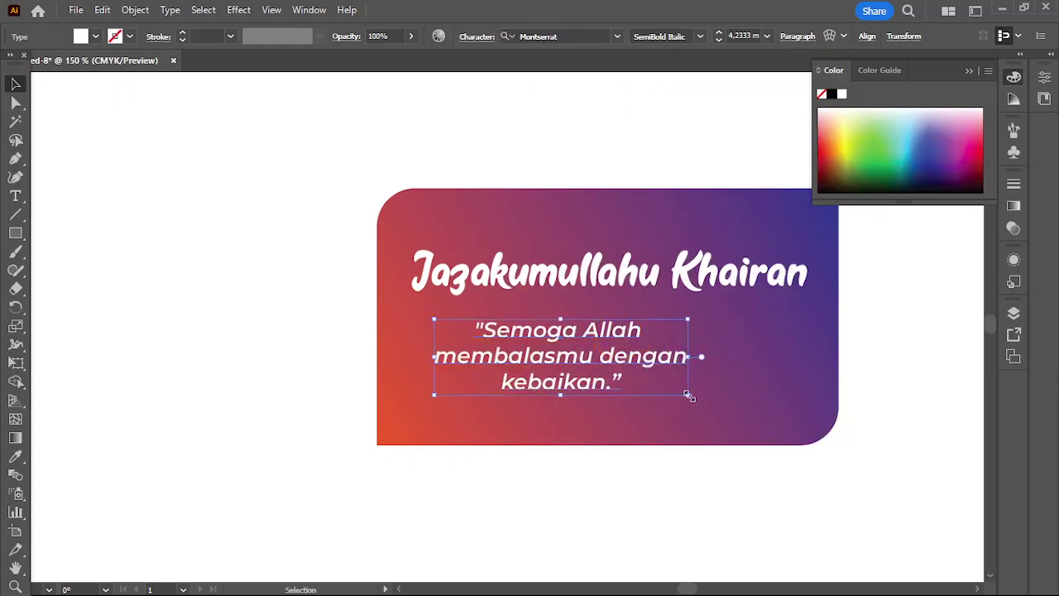
{"action": "left_click_drag", "start_coordinate": [687, 395], "coordinate": [742, 411]}
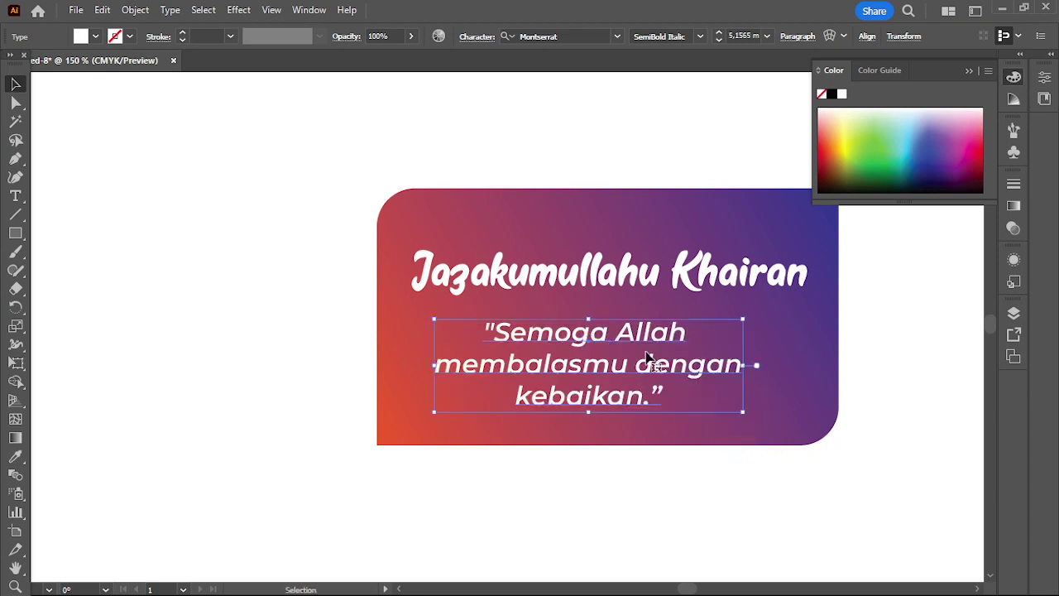
{"action": "left_click_drag", "start_coordinate": [654, 348], "coordinate": [675, 346]}
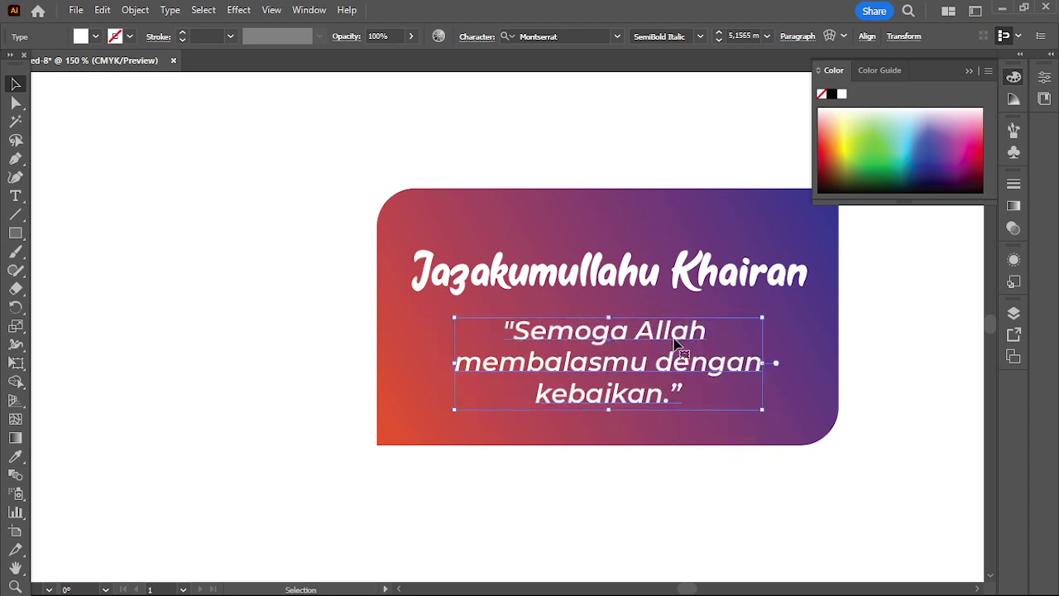
{"action": "left_click", "coordinate": [966, 70]}
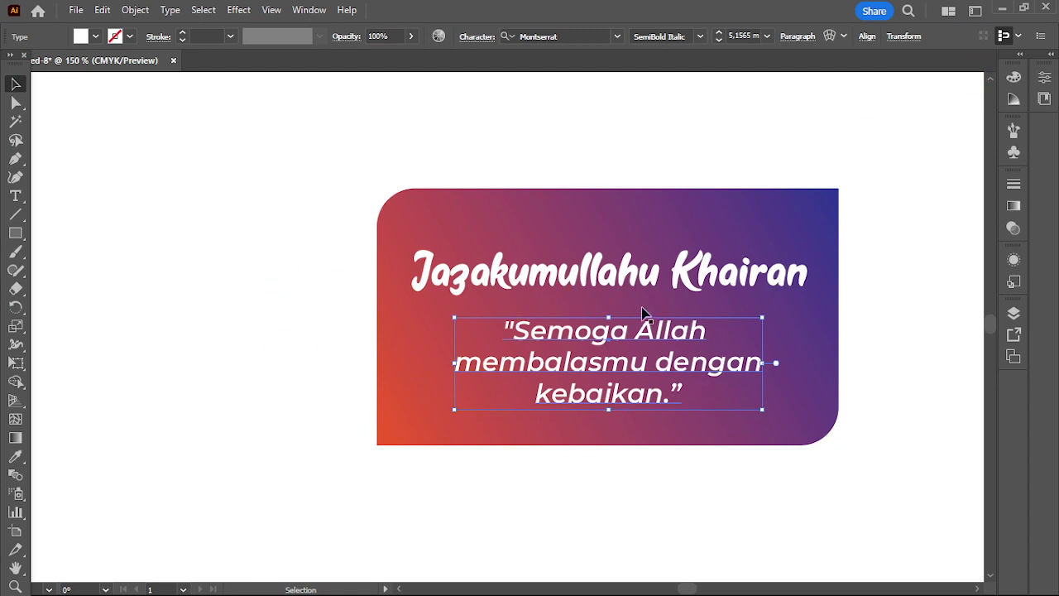
Step: Move the heading and the quote slightly upward on the label to even out the spacing around them
{"action": "left_click", "coordinate": [599, 265]}
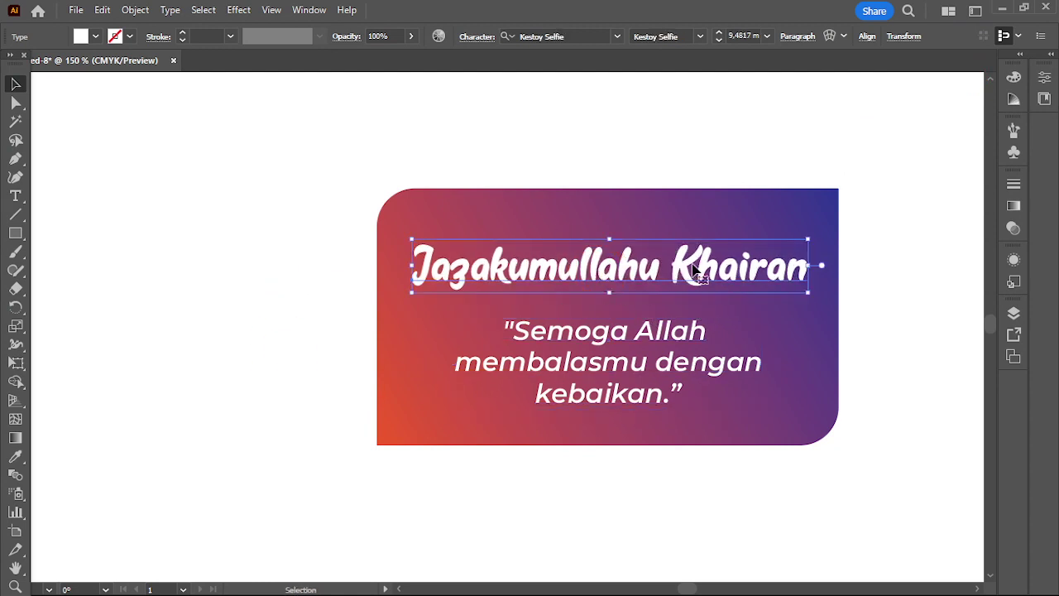
{"action": "left_click_drag", "start_coordinate": [697, 271], "coordinate": [692, 266]}
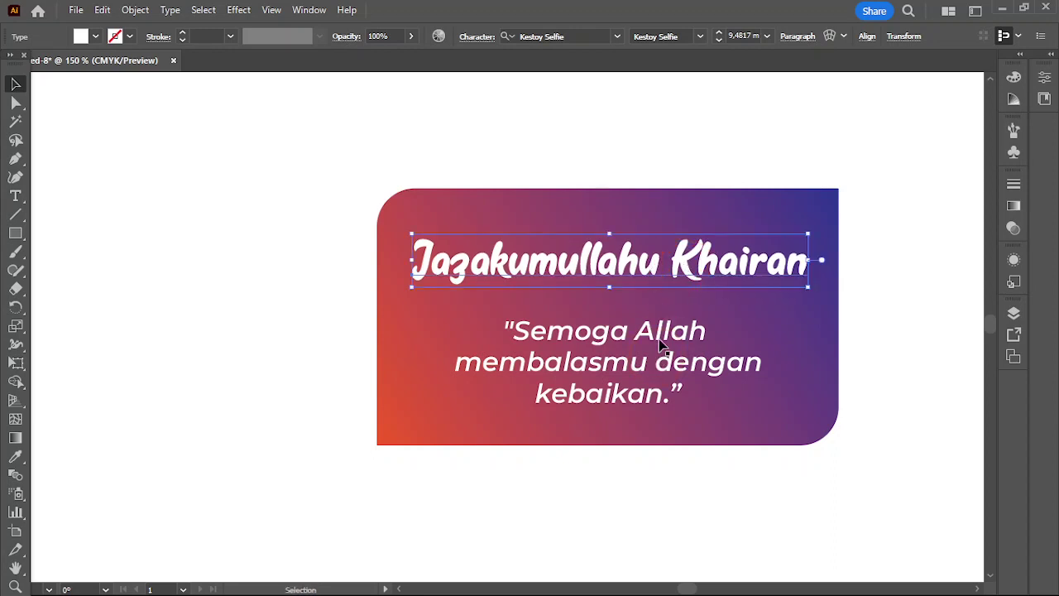
{"action": "left_click_drag", "start_coordinate": [667, 331], "coordinate": [668, 325]}
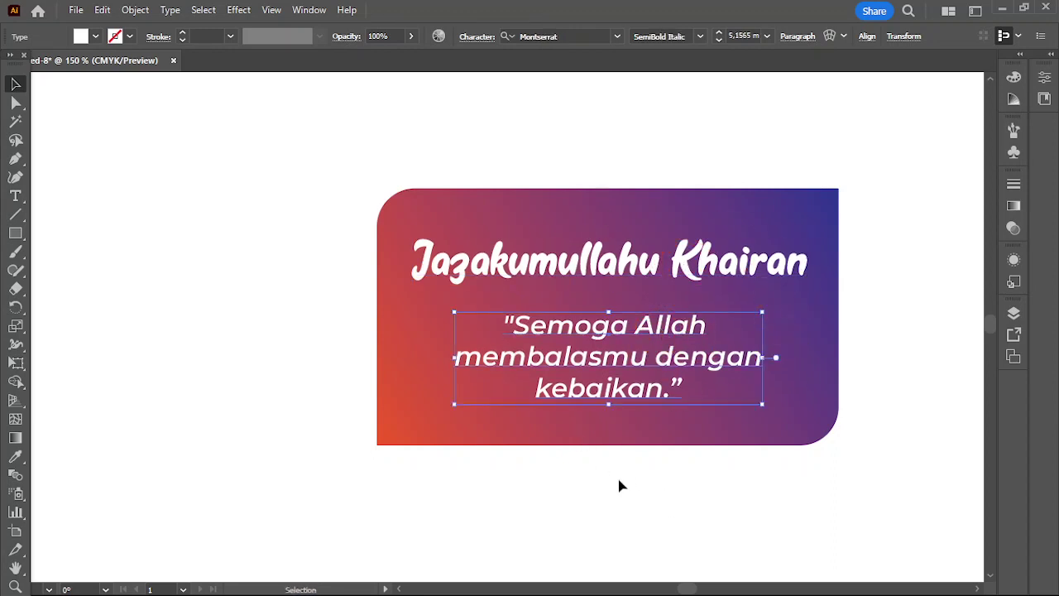
{"action": "left_click_drag", "start_coordinate": [625, 331], "coordinate": [625, 326]}
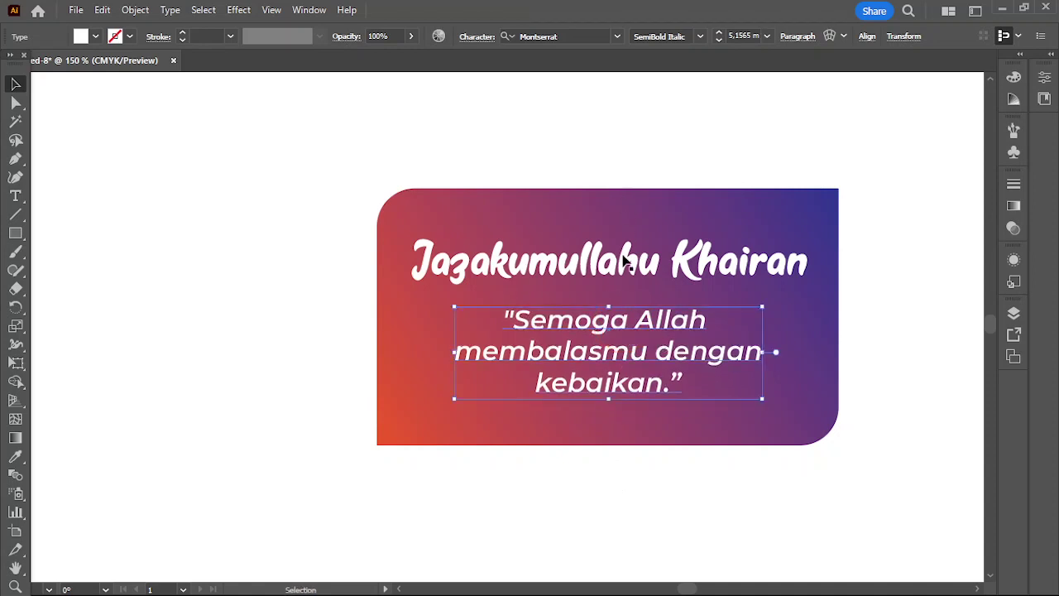
Step: Align the heading and the quote to each other on their horizontal centres
{"action": "left_click", "coordinate": [629, 267]}
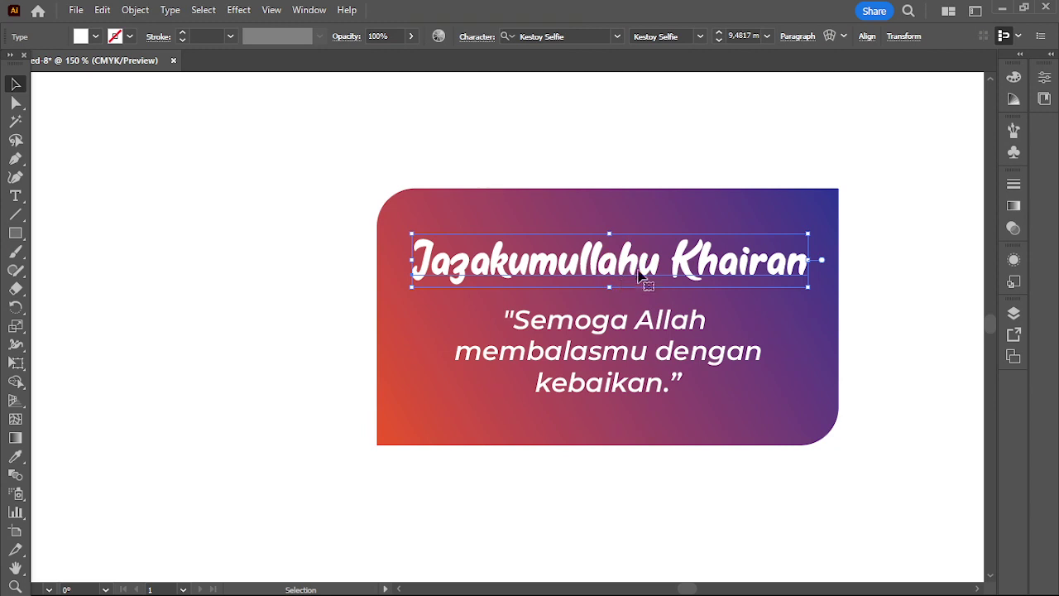
{"action": "left_click", "coordinate": [610, 324], "text": "shift"}
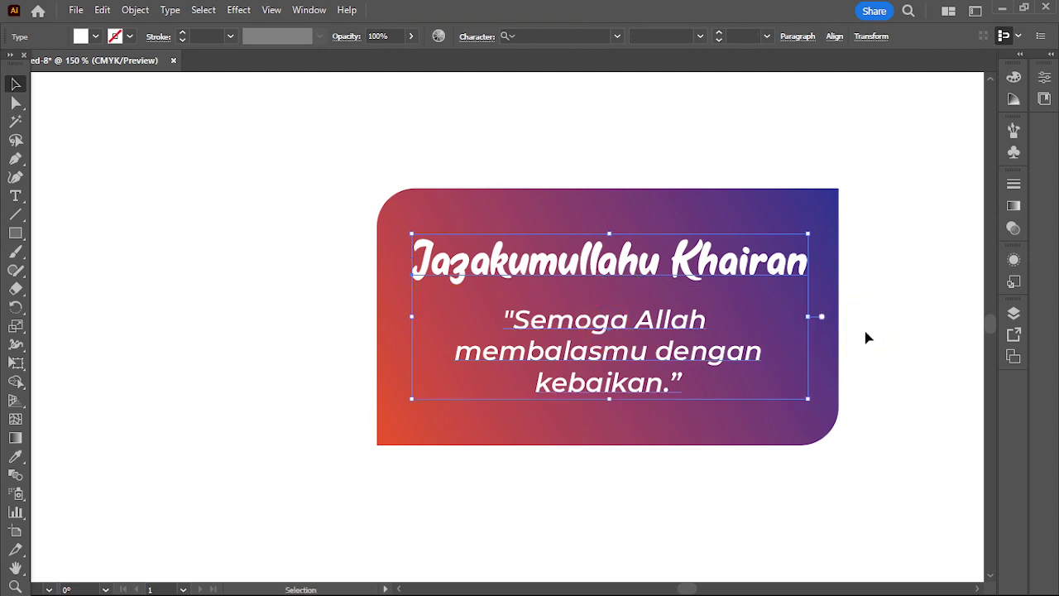
{"action": "left_click", "coordinate": [835, 38]}
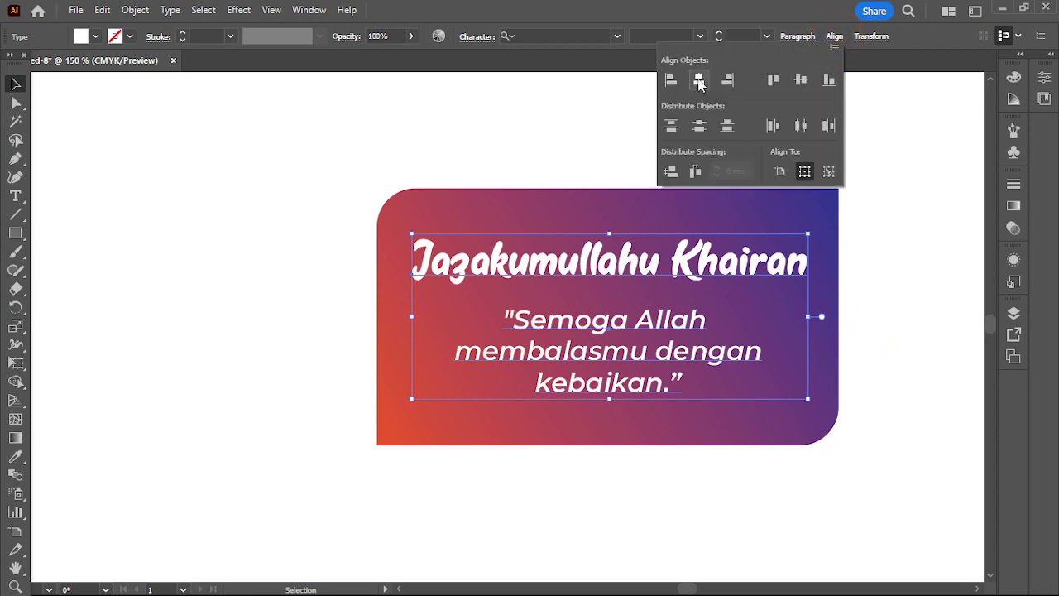
{"action": "left_click", "coordinate": [700, 81]}
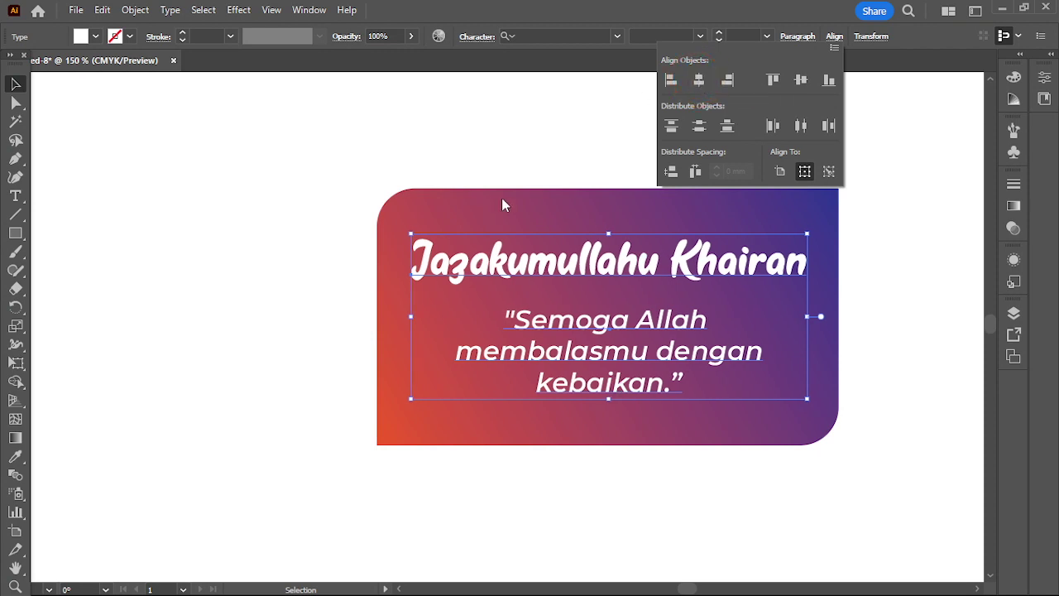
Step: Group the heading and the quote into one object
{"action": "left_click", "coordinate": [1044, 79]}
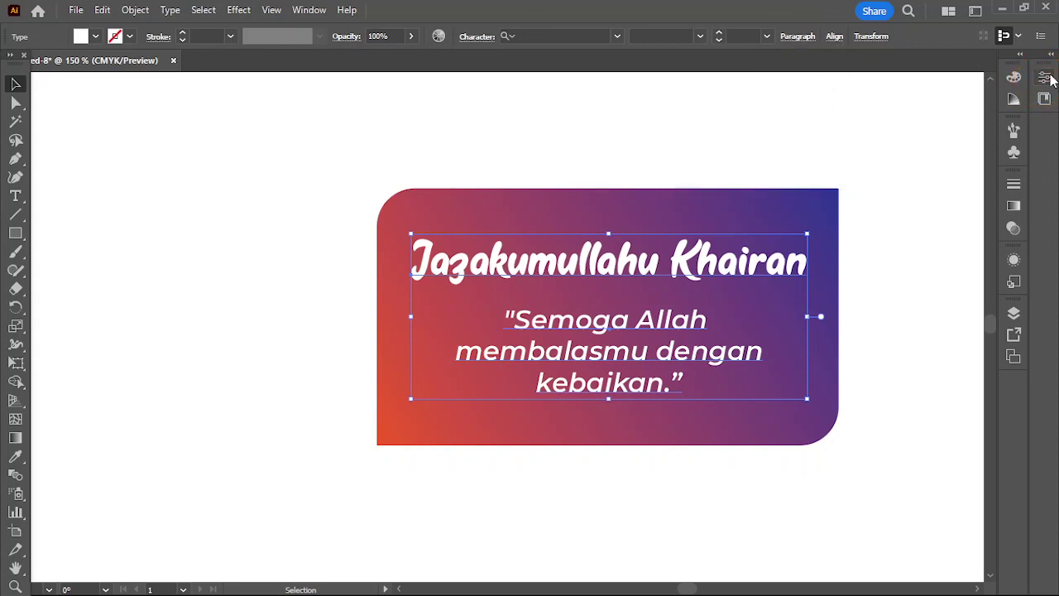
{"action": "left_click", "coordinate": [1044, 78]}
{"action": "scroll", "coordinate": [980, 336], "scroll_direction": "down", "scroll_amount": 5}
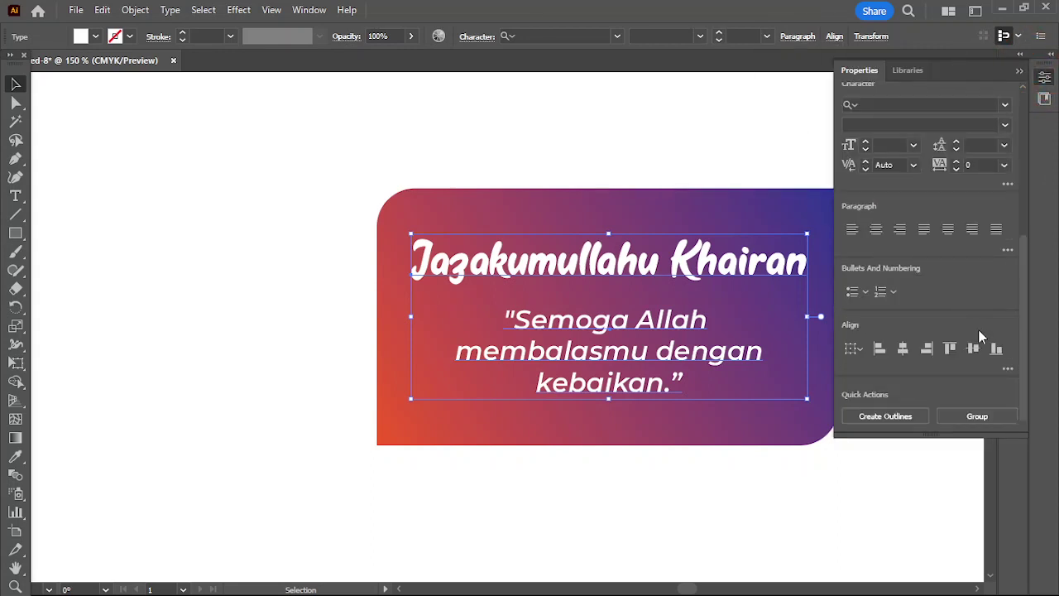
{"action": "triple_click", "coordinate": [651, 279]}
{"action": "right_click", "coordinate": [647, 279]}
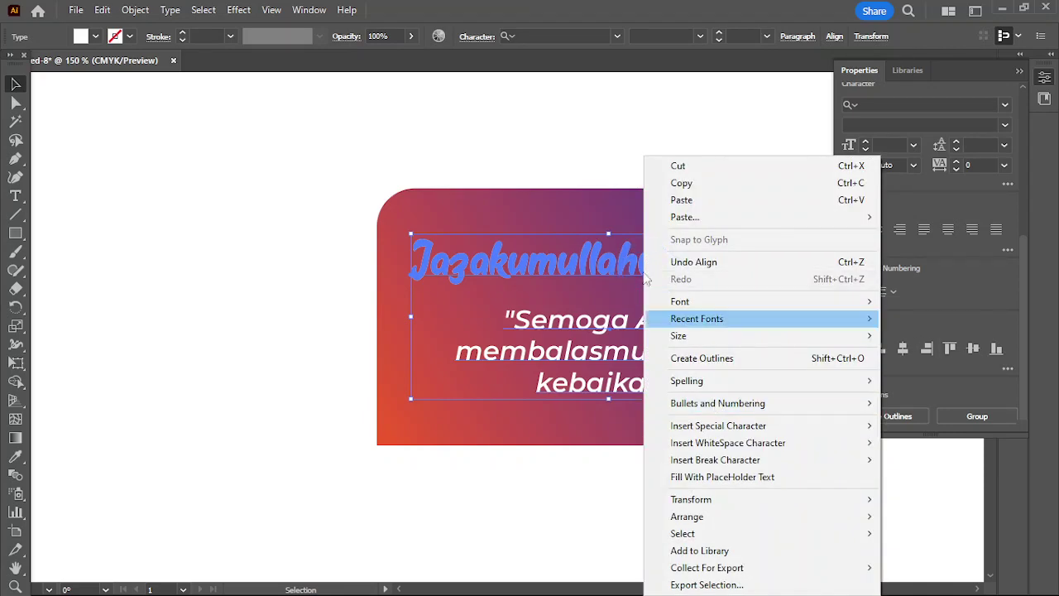
{"action": "key", "text": "Escape"}
{"action": "left_click", "coordinate": [604, 222]}
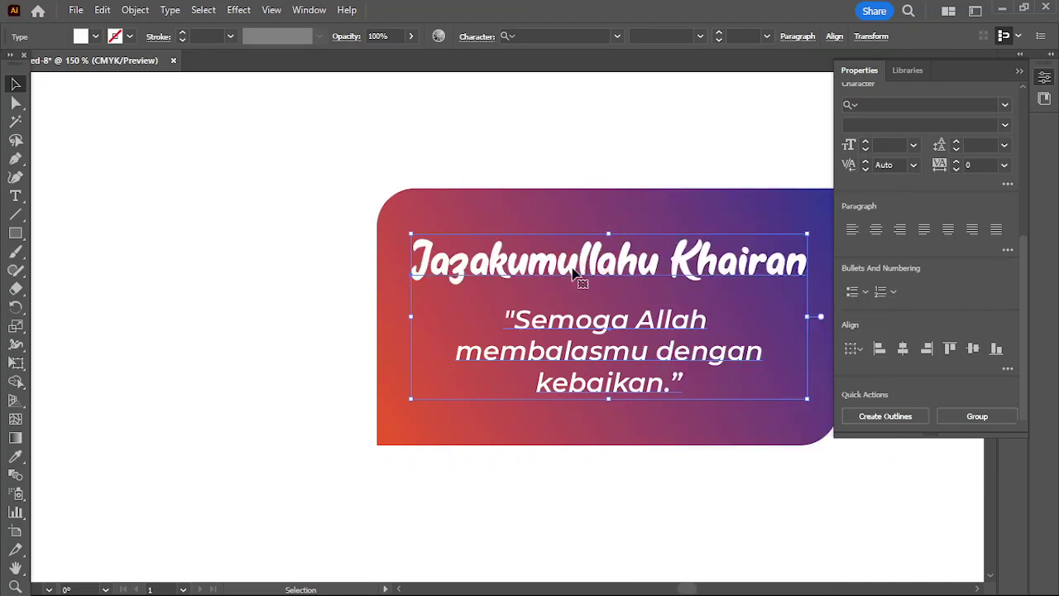
{"action": "right_click", "coordinate": [636, 275]}
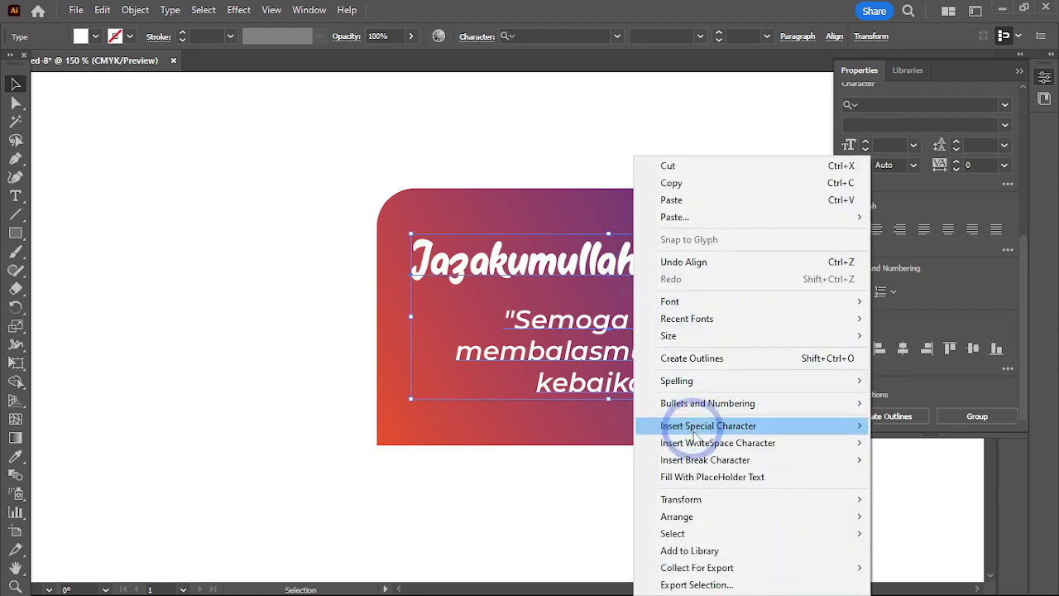
{"action": "left_click", "coordinate": [627, 260]}
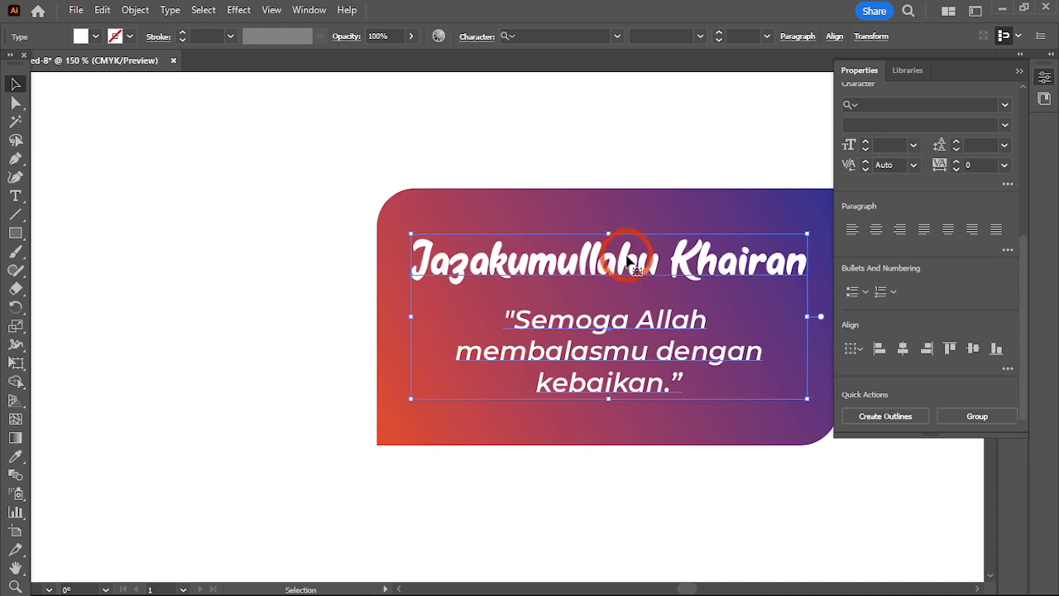
{"action": "key", "text": "ctrl+g"}
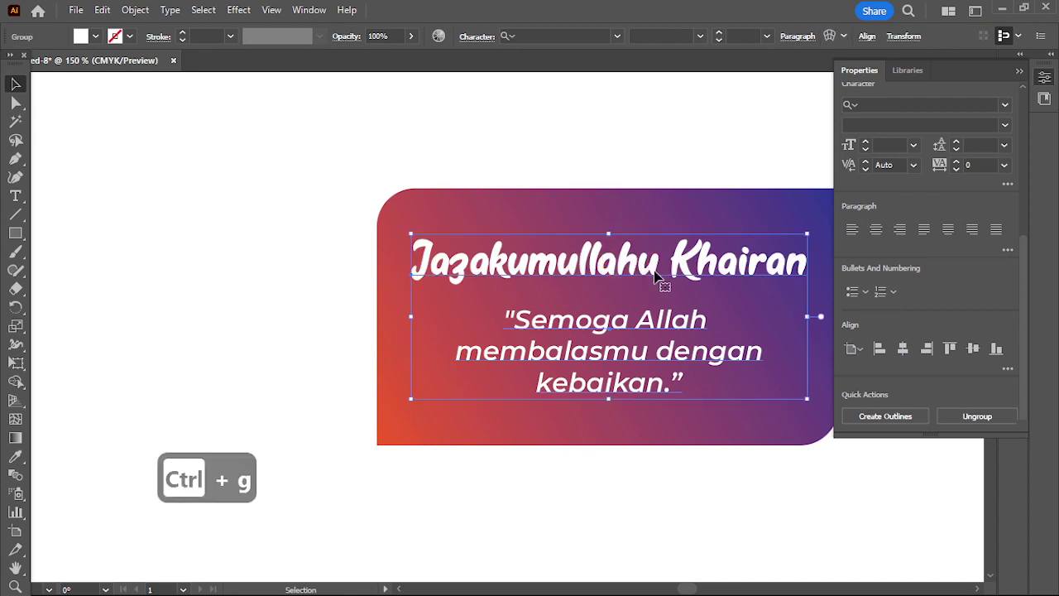
{"action": "left_click", "coordinate": [824, 147]}
{"action": "left_click", "coordinate": [1026, 84]}
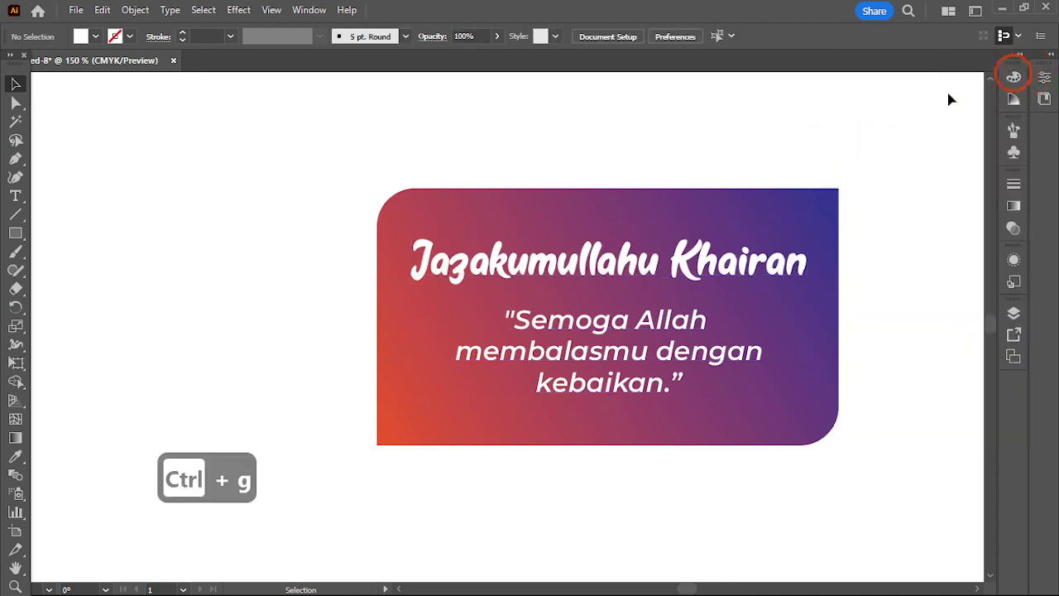
Step: Shift the text group slightly downward and align it with the gradient rectangle on their horizontal centres
{"action": "left_click", "coordinate": [754, 265]}
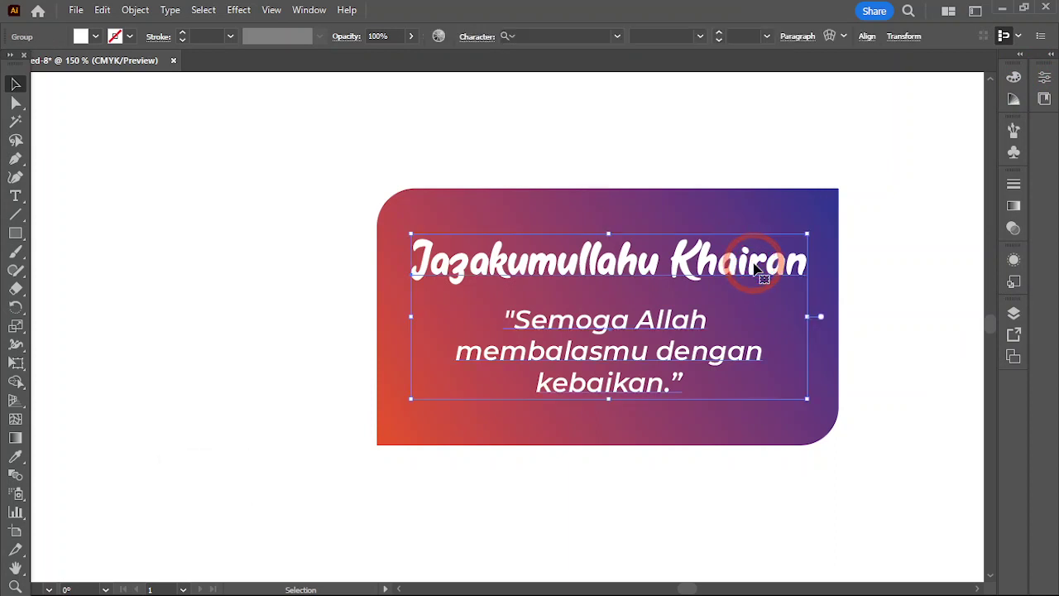
{"action": "left_click_drag", "start_coordinate": [755, 265], "coordinate": [761, 274]}
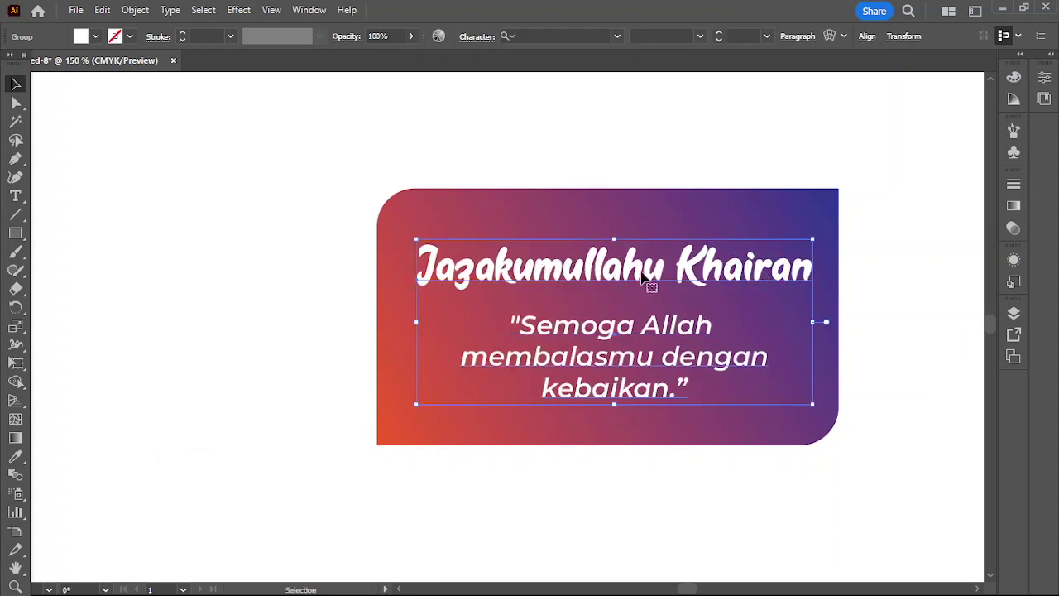
{"action": "left_click", "coordinate": [650, 207], "text": "shift"}
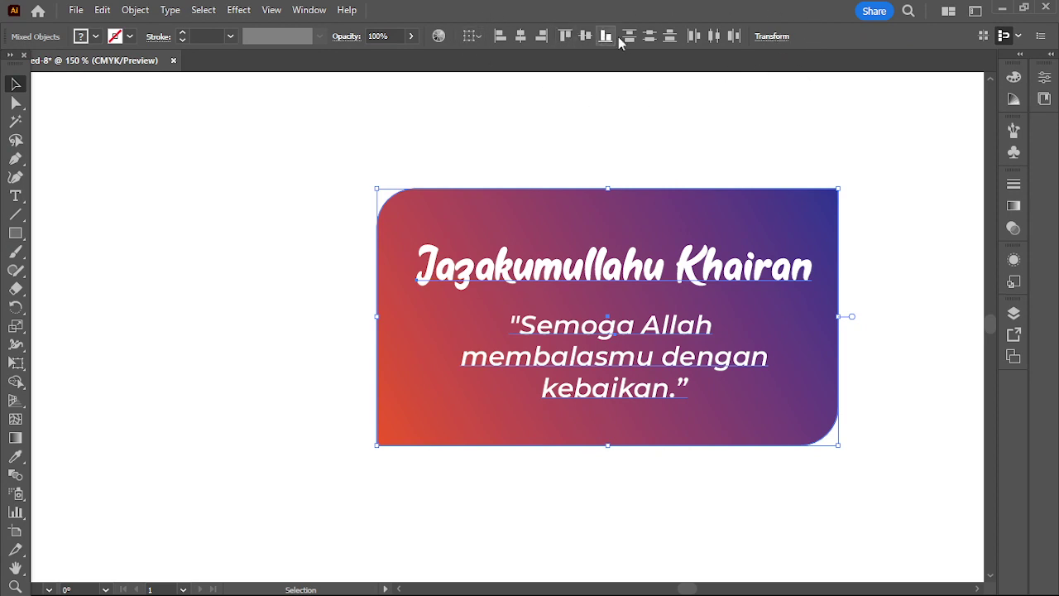
{"action": "left_click", "coordinate": [521, 37]}
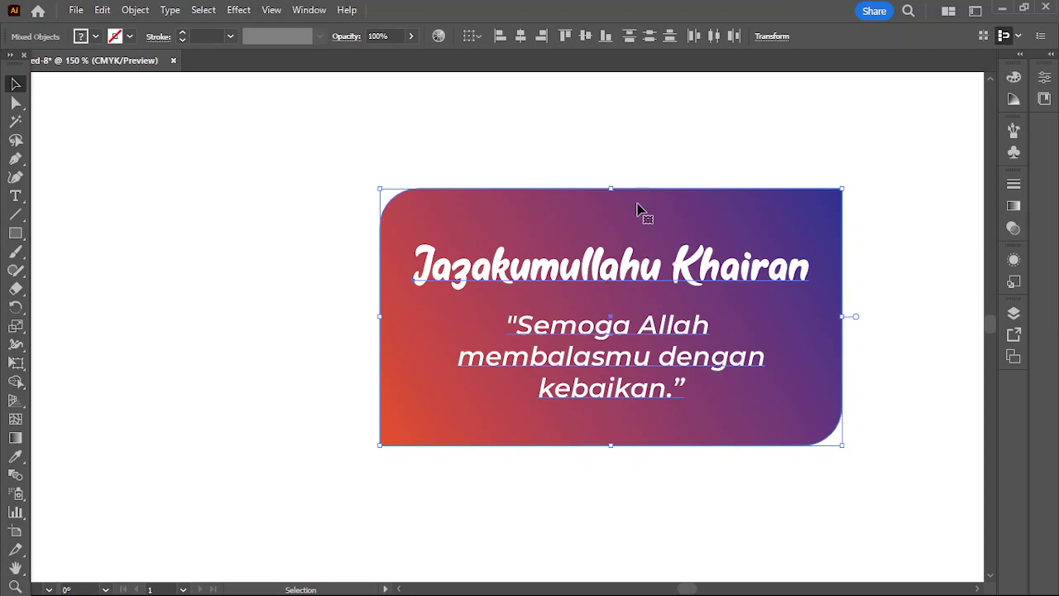
{"action": "left_click", "coordinate": [643, 157]}
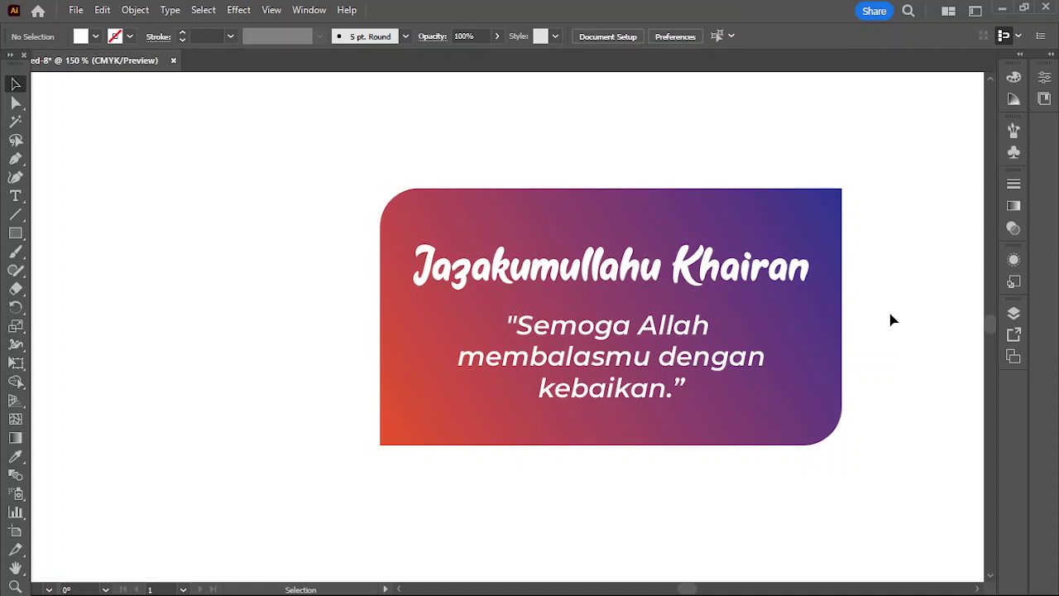
Step: Group the gradient rectangle with the heading and quote text as one complete label
{"action": "scroll", "coordinate": [892, 320], "scroll_direction": "up", "scroll_amount": 1, "text": "alt"}
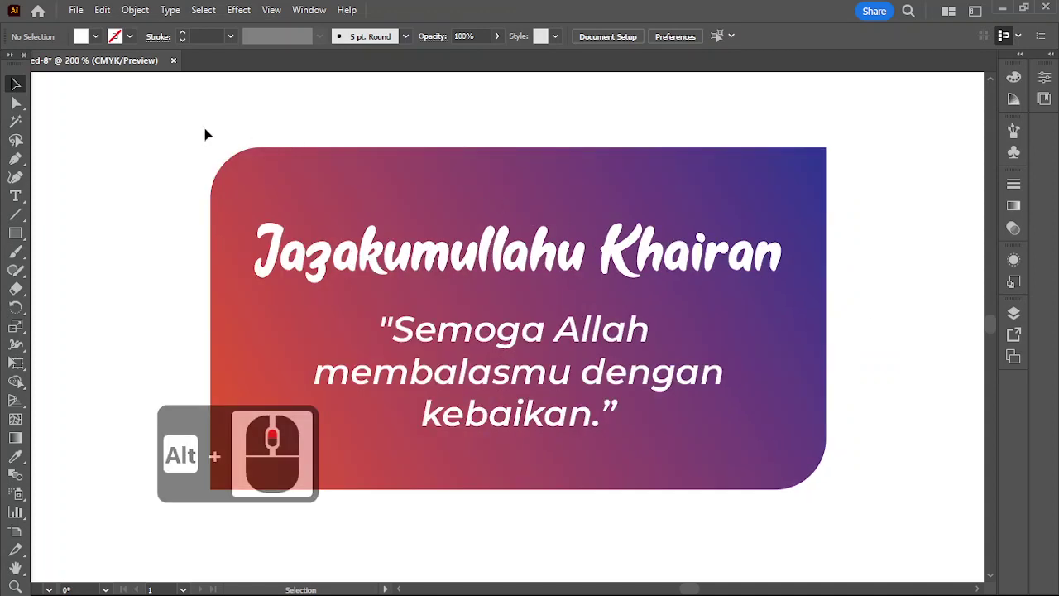
{"action": "left_click_drag", "start_coordinate": [181, 125], "coordinate": [881, 518]}
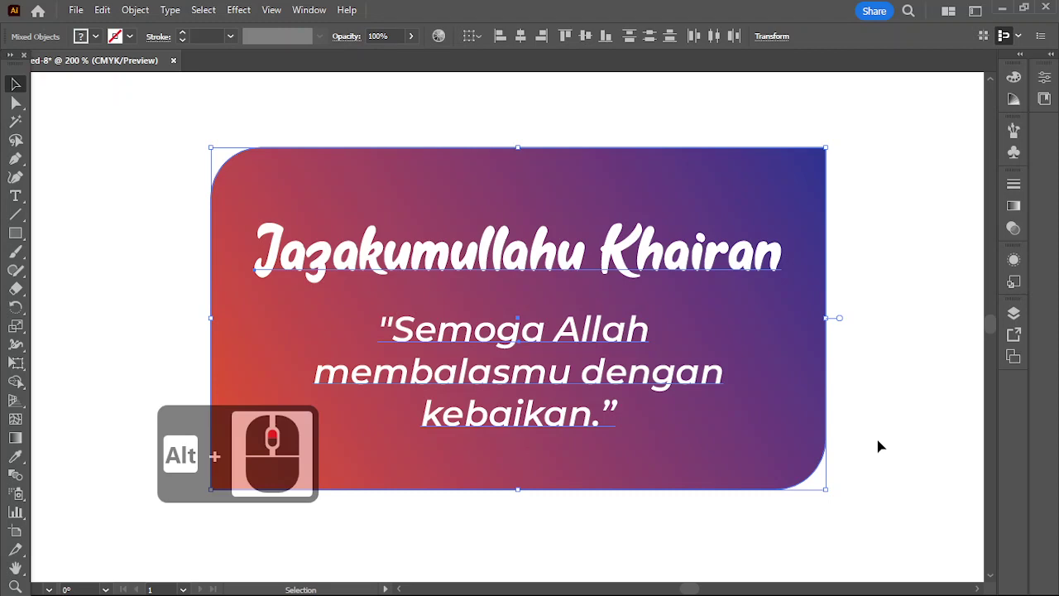
{"action": "right_click", "coordinate": [695, 370]}
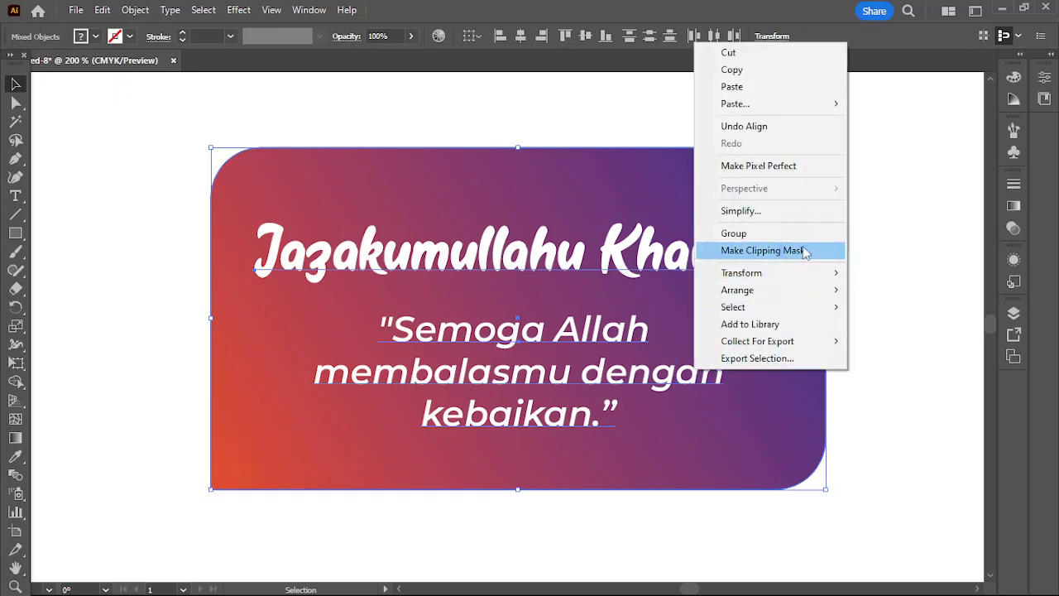
{"action": "left_click", "coordinate": [733, 236]}
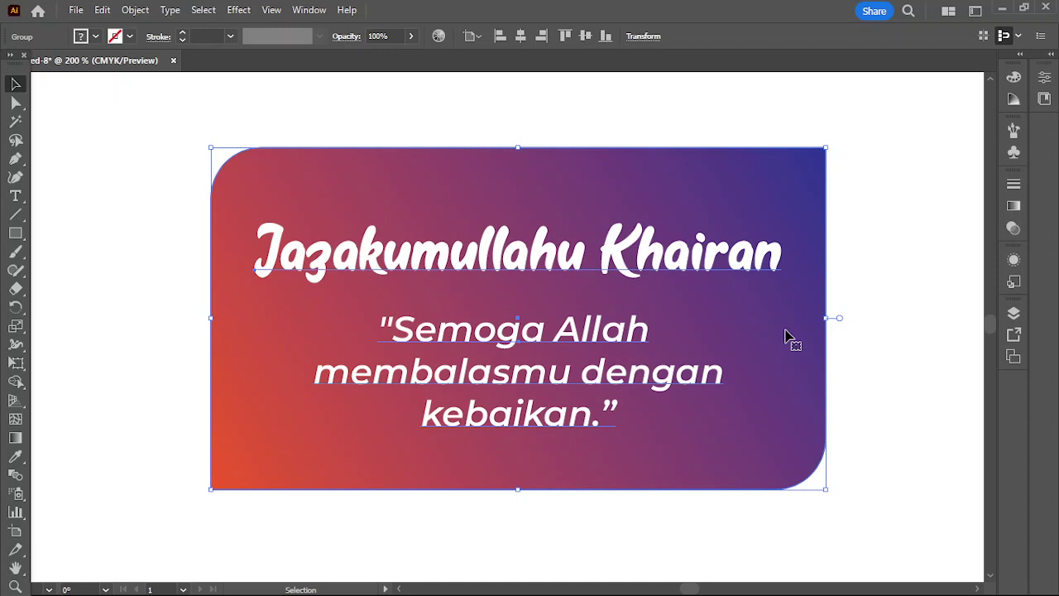
{"action": "left_click", "coordinate": [887, 347]}
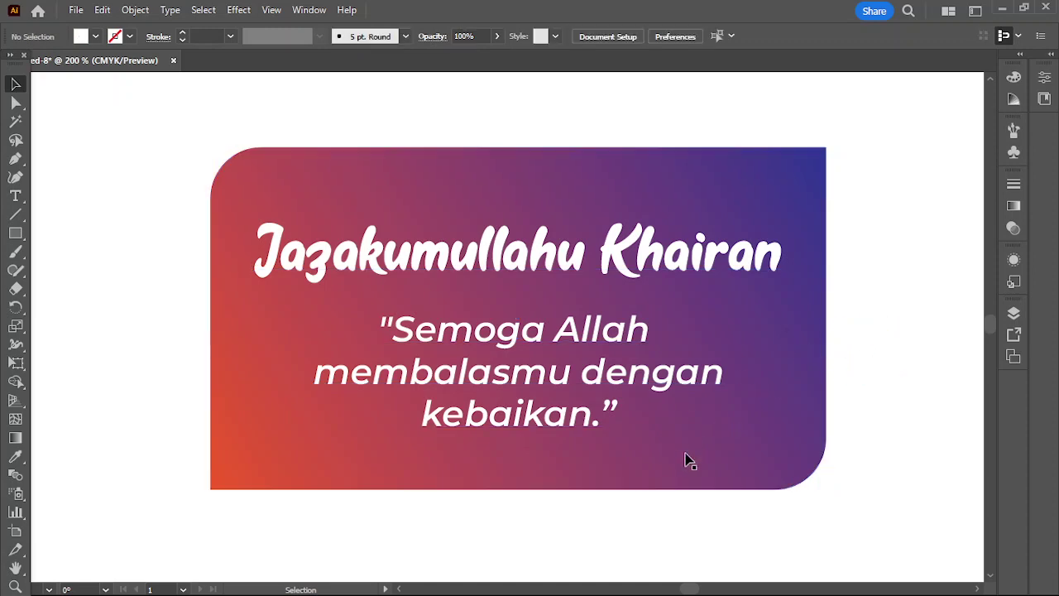
{"action": "key", "text": "alt+Tab"}
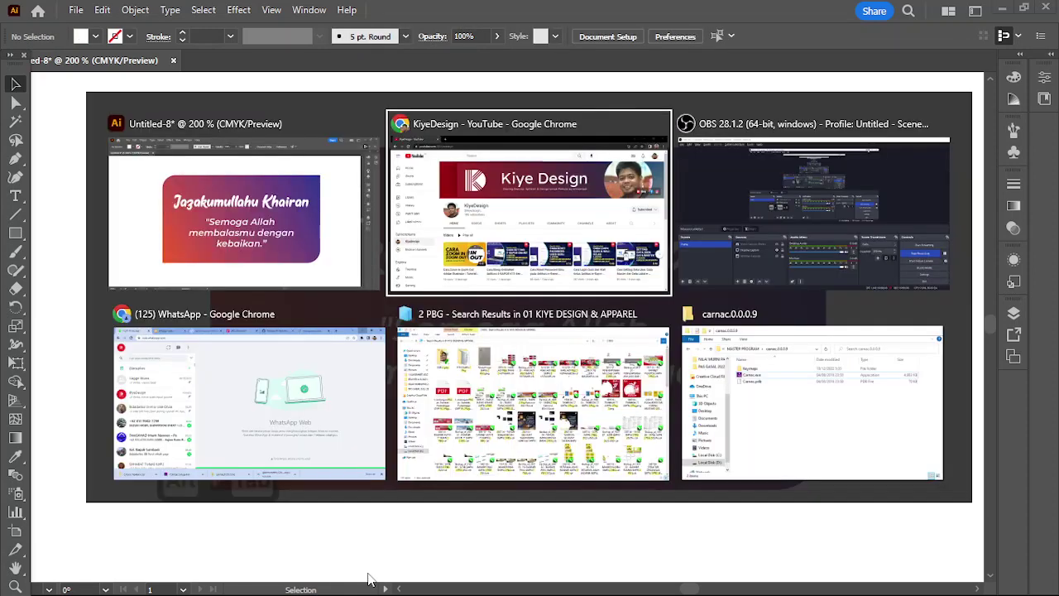
{"action": "key", "text": "alt+Tab"}
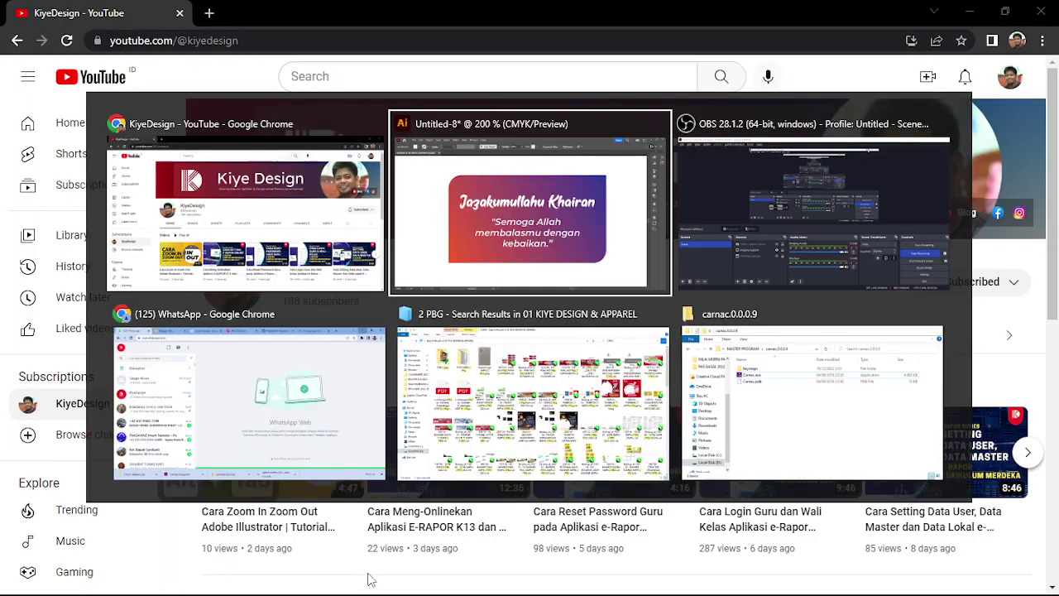